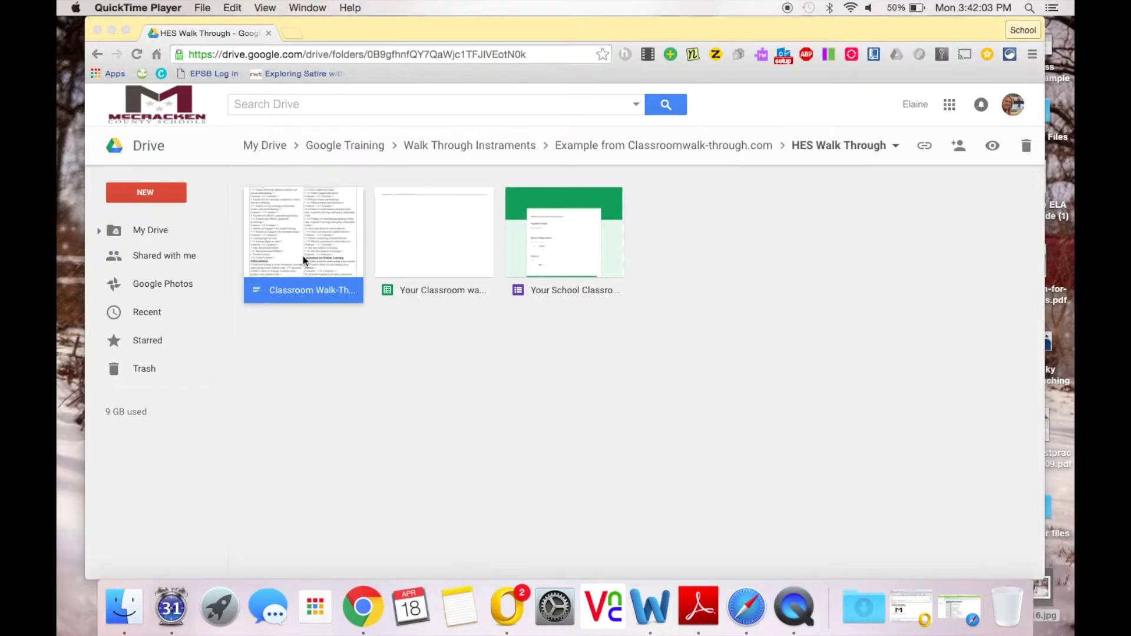
# Step: Create a new Drive folder named '____ School Walk'
pyautogui.click(173, 190)
pyautogui.click(173, 190)
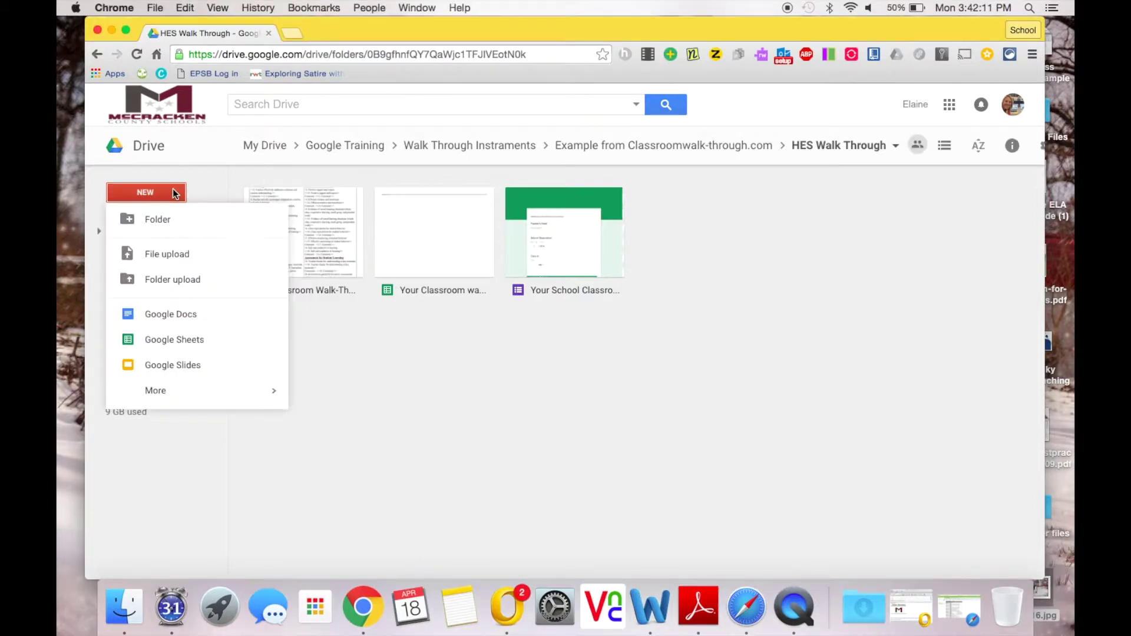
pyautogui.click(166, 221)
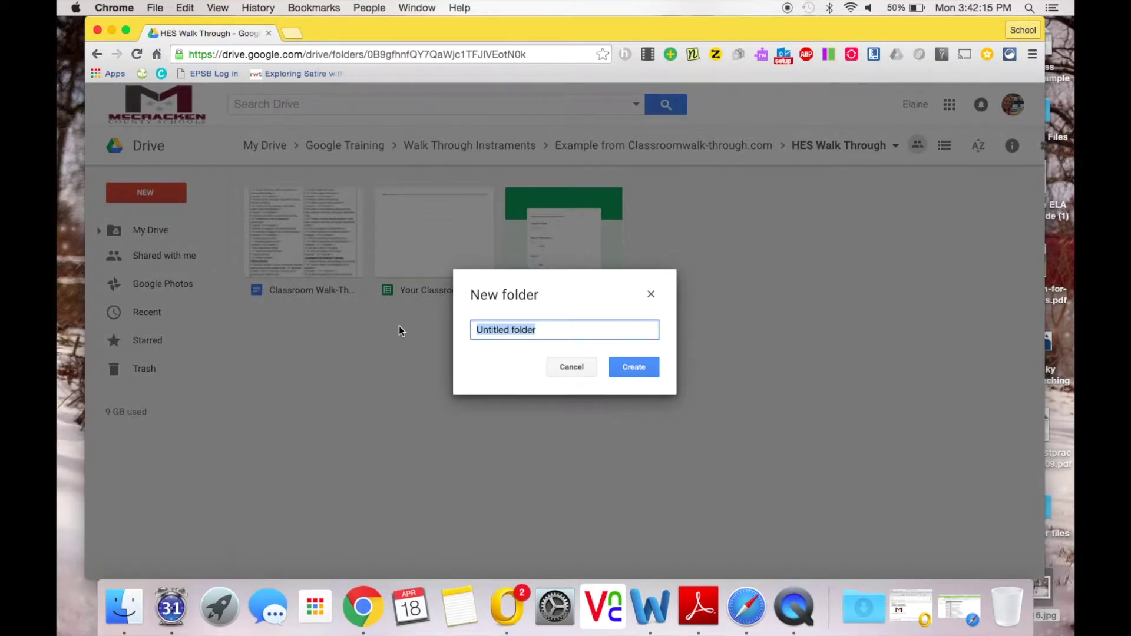
pyautogui.write('____')
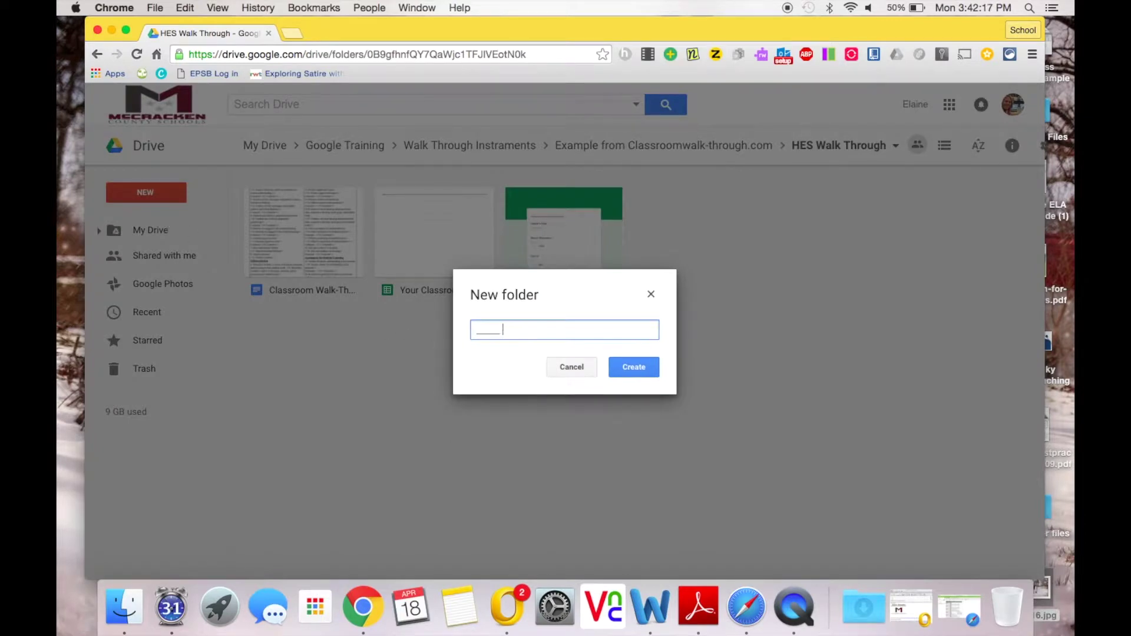
pyautogui.write(' School Wlalk')
pyautogui.click(638, 369)
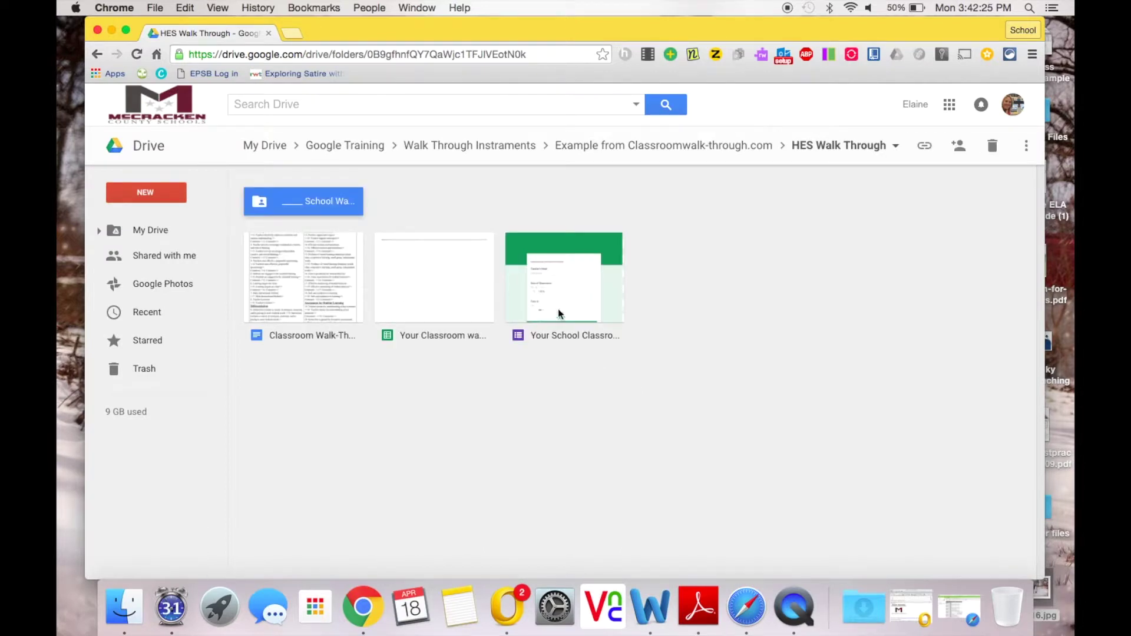
# Step: Copy the walk-through form and rename the copy '____ School walk-through'
pyautogui.rightClick(554, 288)
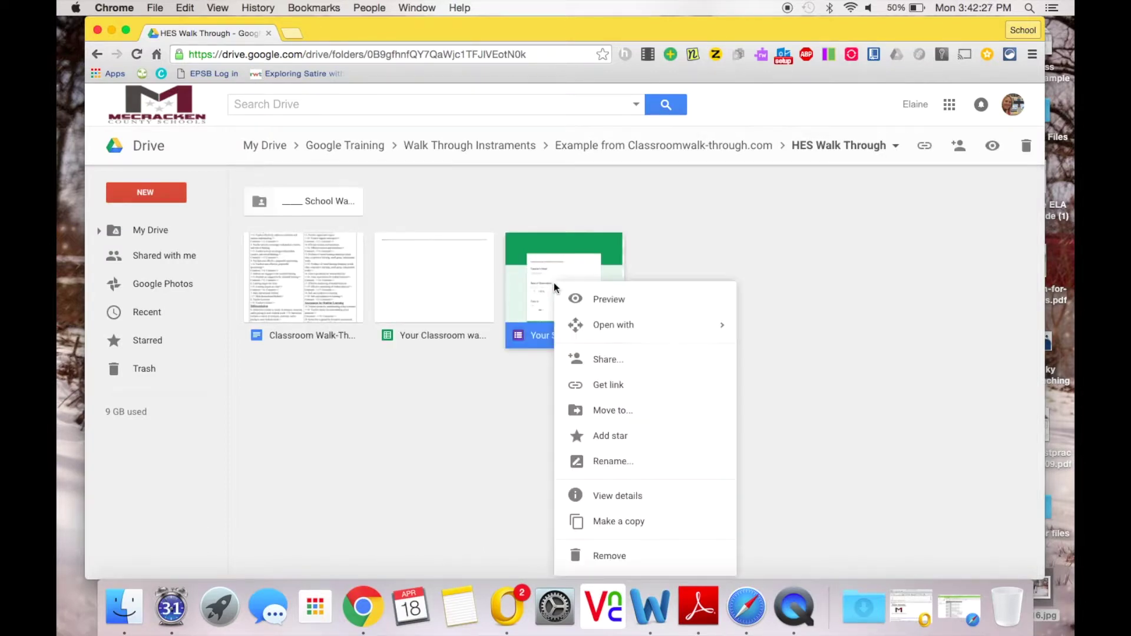
pyautogui.click(600, 519)
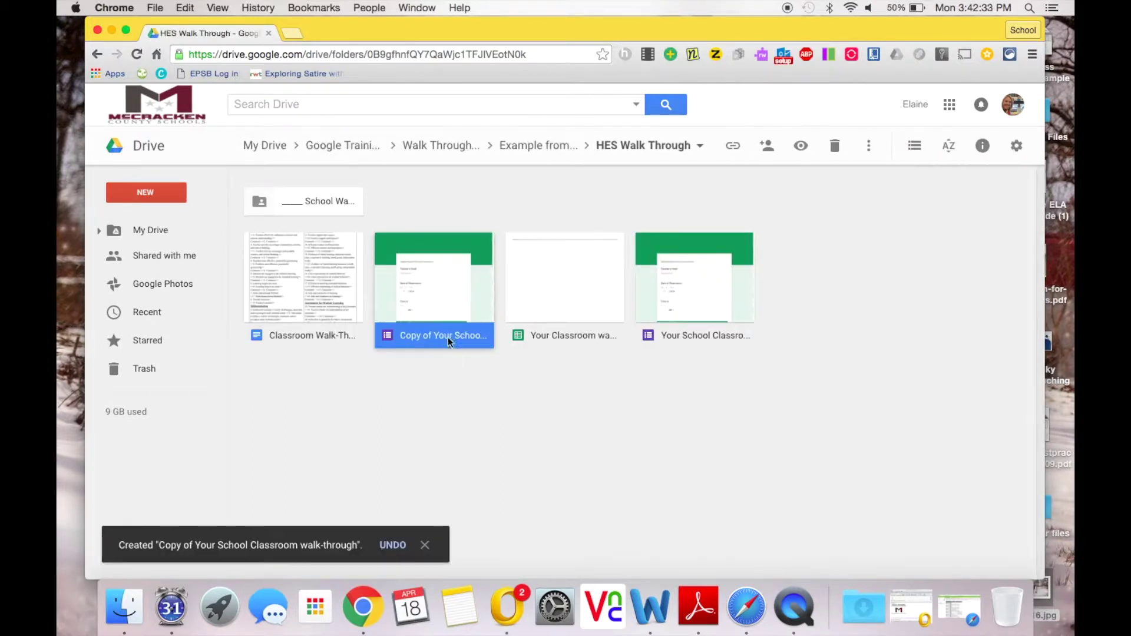
pyautogui.rightClick(430, 339)
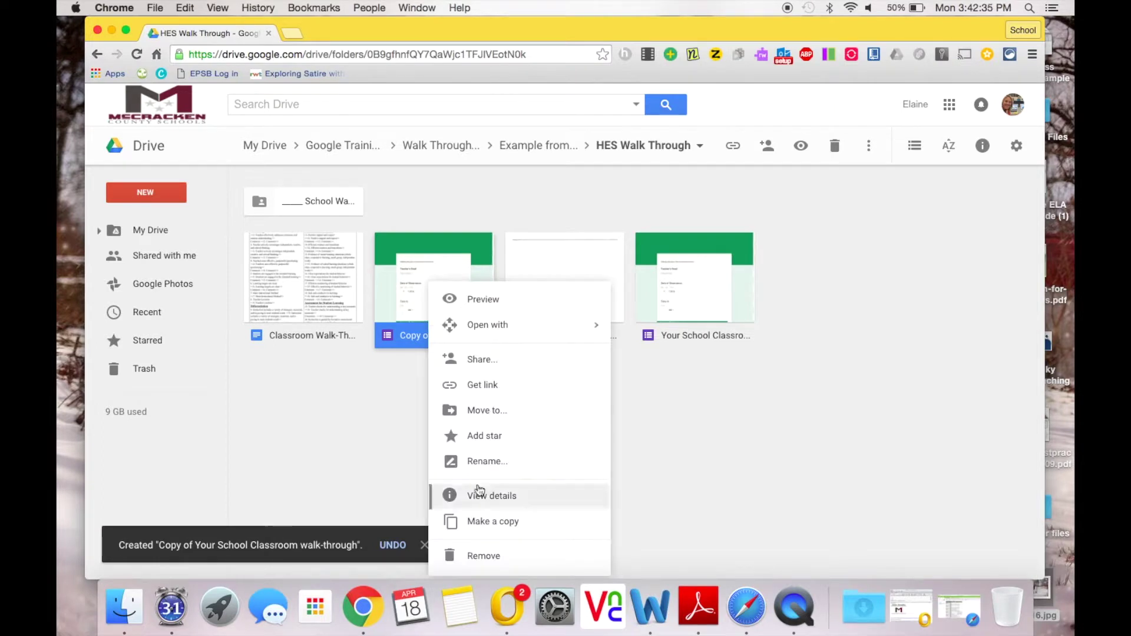
pyautogui.click(475, 464)
pyautogui.press('Left')
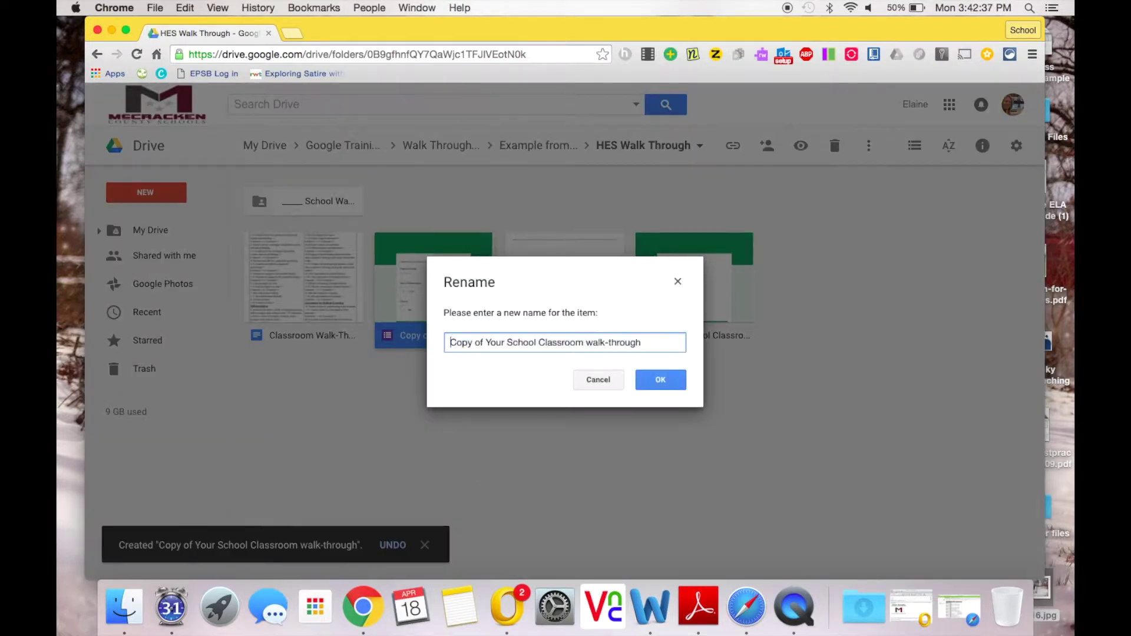
pyautogui.write('____')
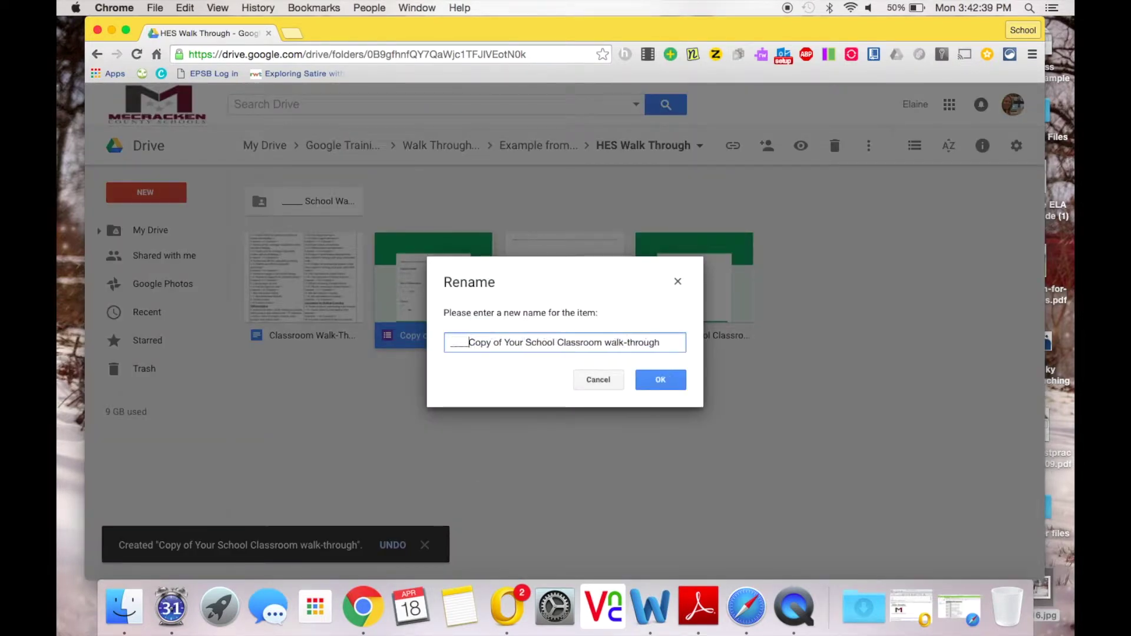
pyautogui.write(' Scho')
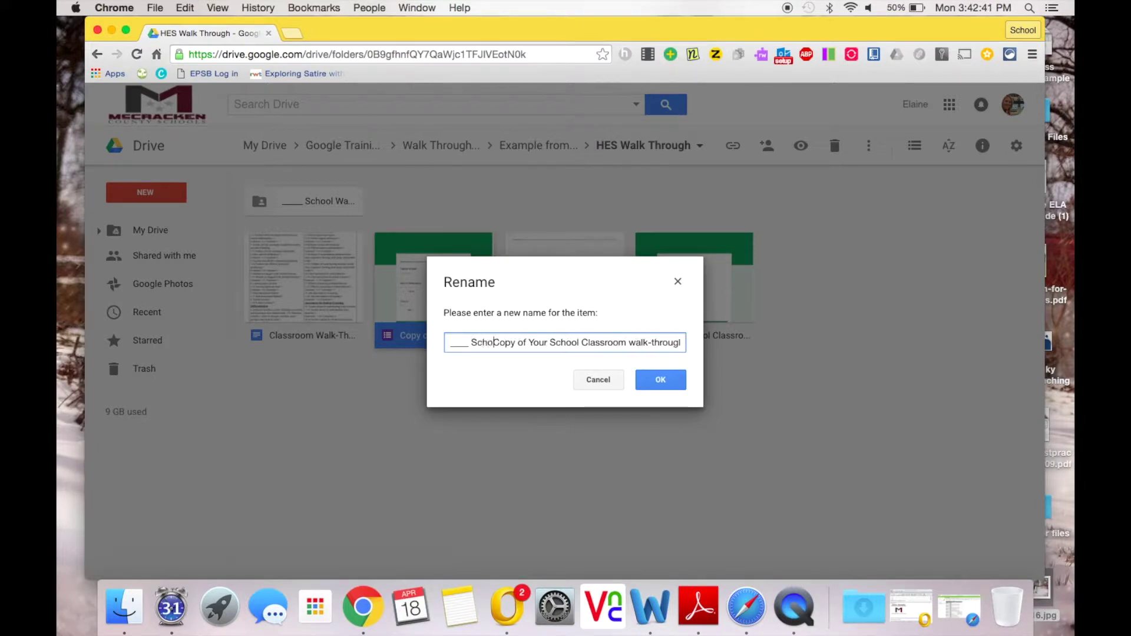
pyautogui.write('ol')
pyautogui.hotkey('shift', 'Right')
pyautogui.hotkey('shift', 'Right')
pyautogui.hotkey('shift', 'Right')
pyautogui.hotkey('shift', 'Right')
pyautogui.hotkey('shift', 'Right')
pyautogui.hotkey('shift', 'Right')
pyautogui.hotkey('shift', 'Right')
pyautogui.hotkey('shift', 'Right')
pyautogui.hotkey('shift', 'Right')
pyautogui.hotkey('shift', 'Right')
pyautogui.hotkey('shift', 'Right')
pyautogui.hotkey('shift', 'Right')
pyautogui.hotkey('shift', 'Right')
pyautogui.hotkey('shift', 'Right')
pyautogui.hotkey('shift', 'Right')
pyautogui.hotkey('shift', 'Right')
pyautogui.hotkey('shift', 'Right')
pyautogui.hotkey('shift', 'Right')
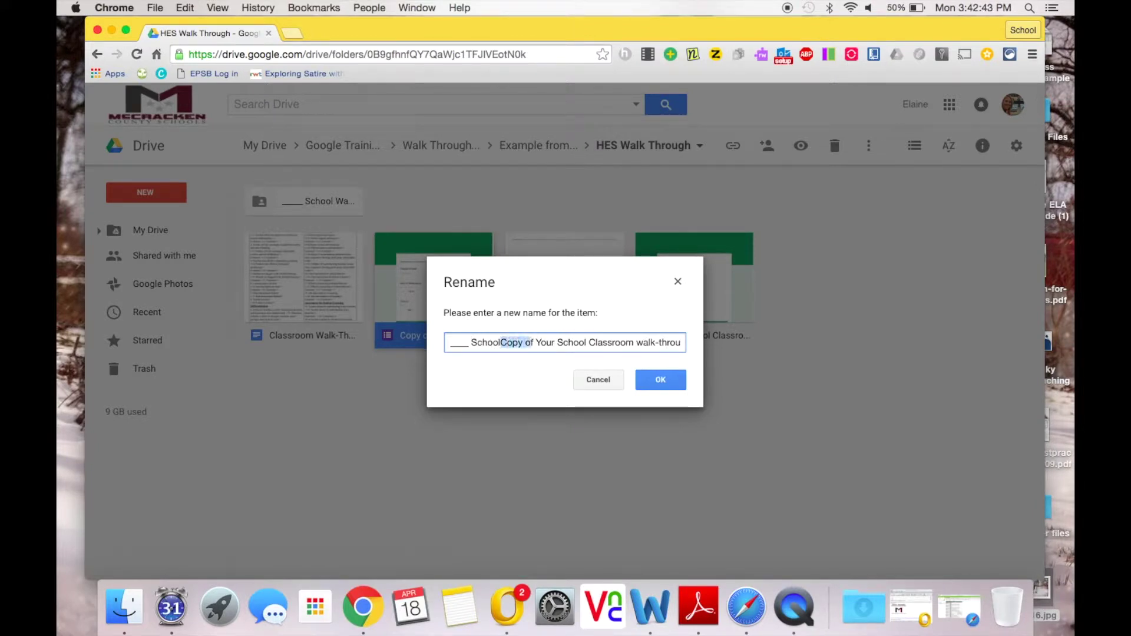
pyautogui.hotkey('shift', 'Right')
pyautogui.hotkey('shift', 'Right')
pyautogui.hotkey('shift', 'Right')
pyautogui.hotkey('shift', 'Right')
pyautogui.hotkey('shift', 'Right')
pyautogui.hotkey('shift', 'Right')
pyautogui.hotkey('shift', 'Right')
pyautogui.hotkey('shift', 'Right')
pyautogui.hotkey('shift', 'Right')
pyautogui.hotkey('shift', 'Right')
pyautogui.hotkey('shift', 'Right')
pyautogui.hotkey('shift', 'Right')
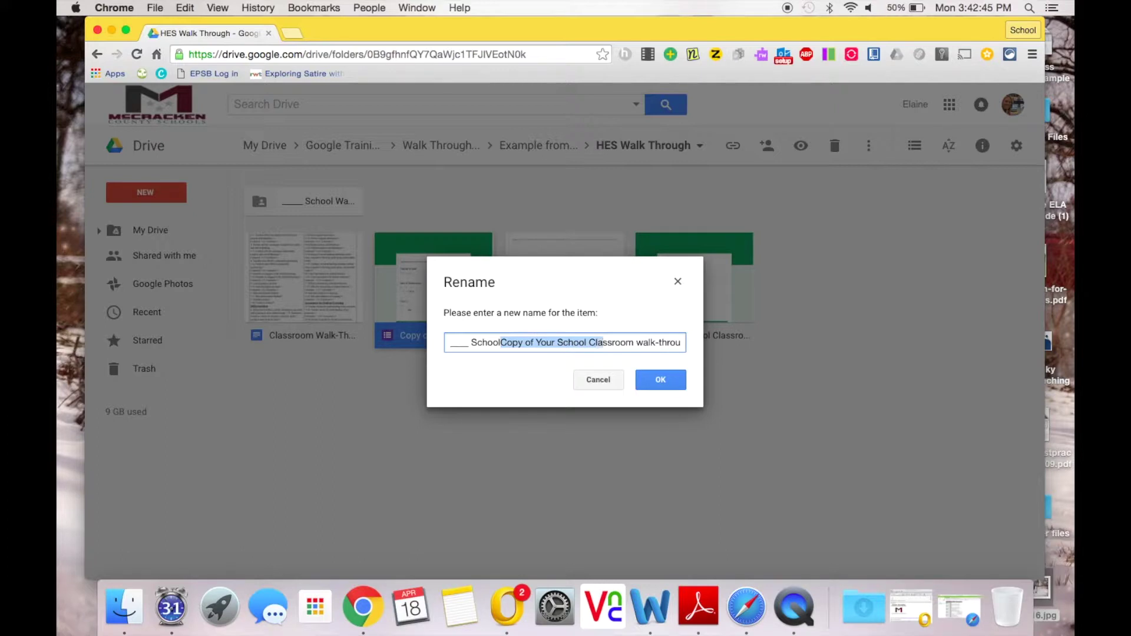
pyautogui.press('BackSpace')
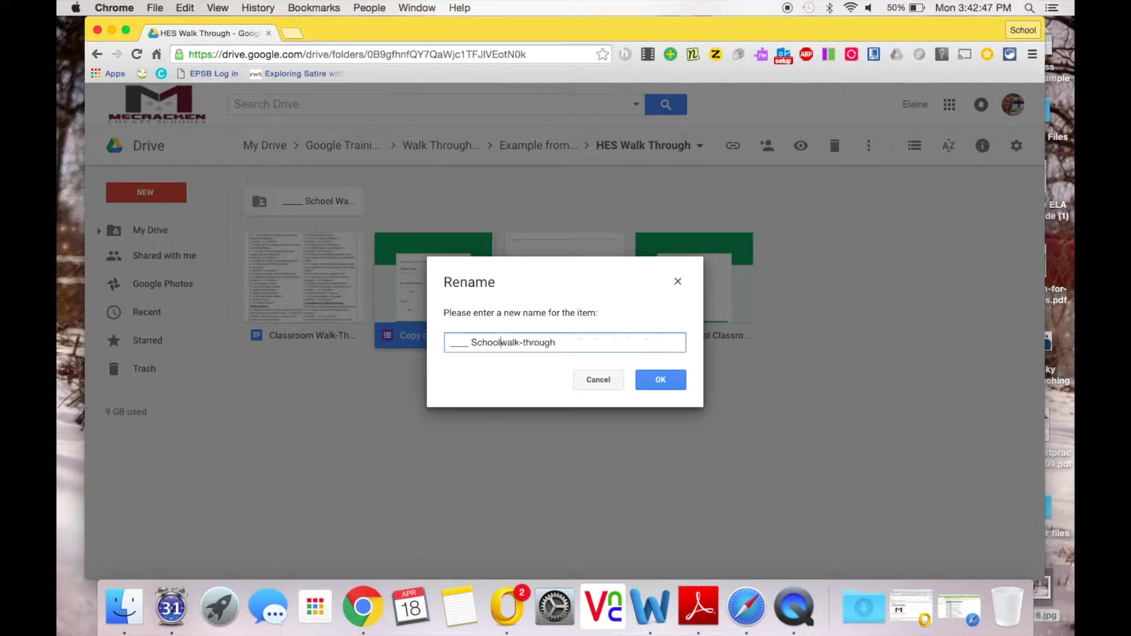
pyautogui.click(662, 380)
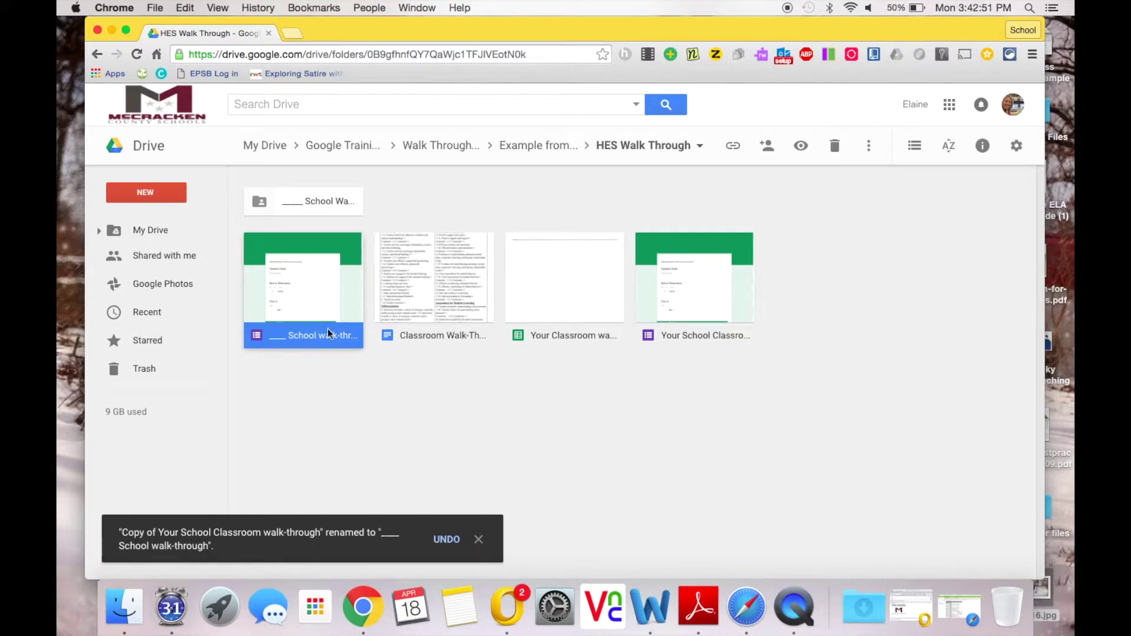
# Step: Move the renamed form into the '____ School Walk' folder, accepting the sharing change
pyautogui.moveTo(278, 302); pyautogui.dragTo(316, 213)
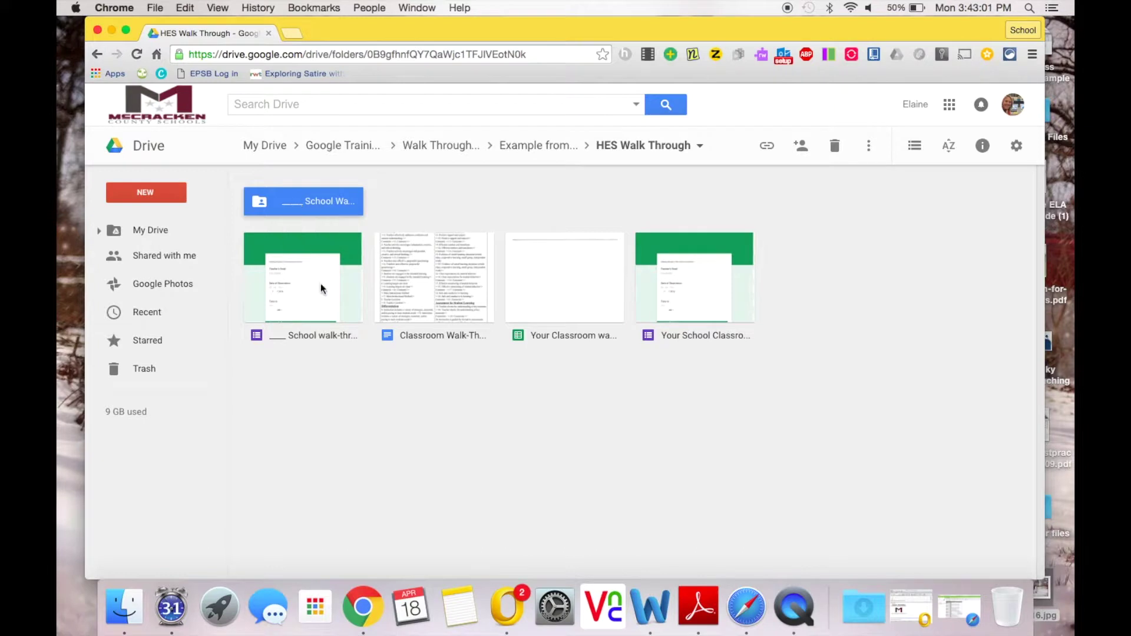
pyautogui.moveTo(321, 290); pyautogui.dragTo(309, 199)
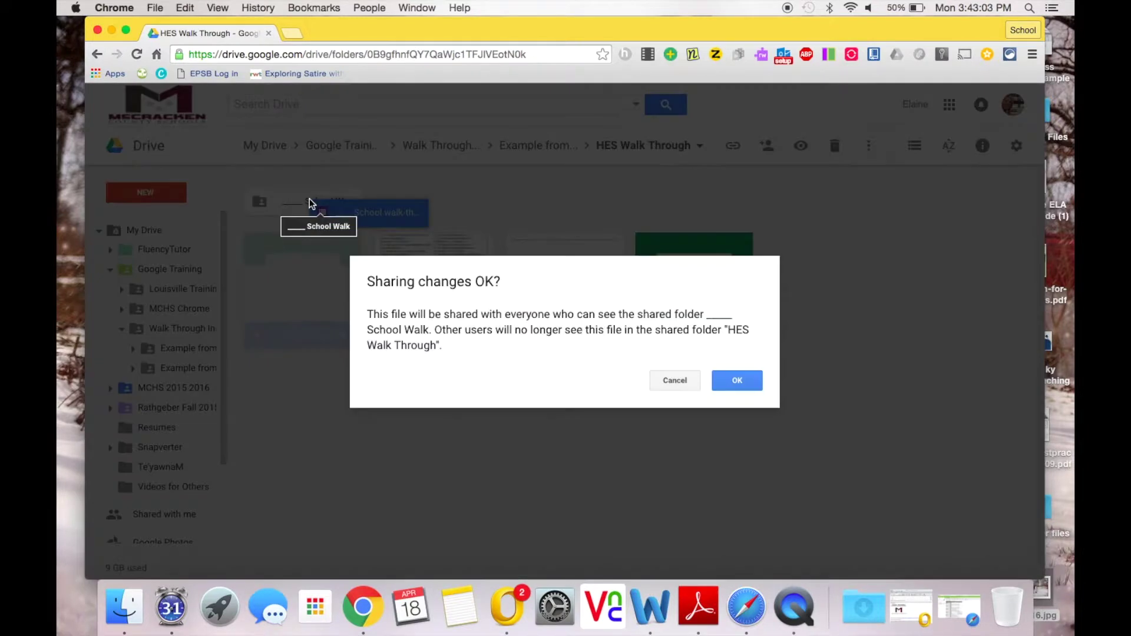
pyautogui.click(726, 382)
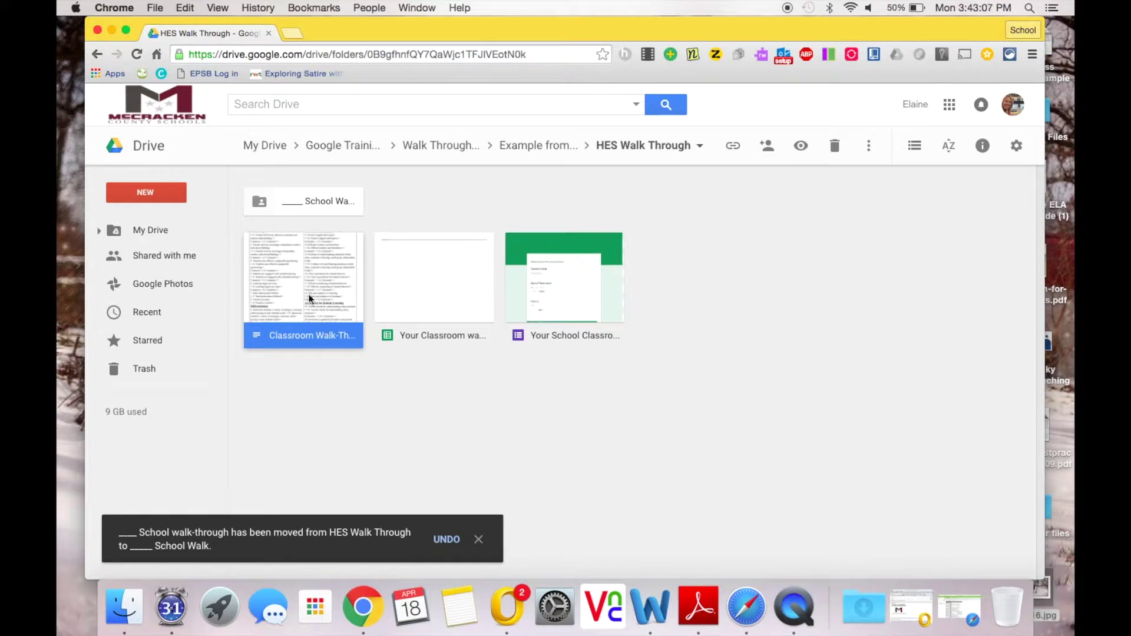
# Step: Copy the Classroom Walk-Through document and rename the copy '______ School Walk-Through'
pyautogui.rightClick(299, 277)
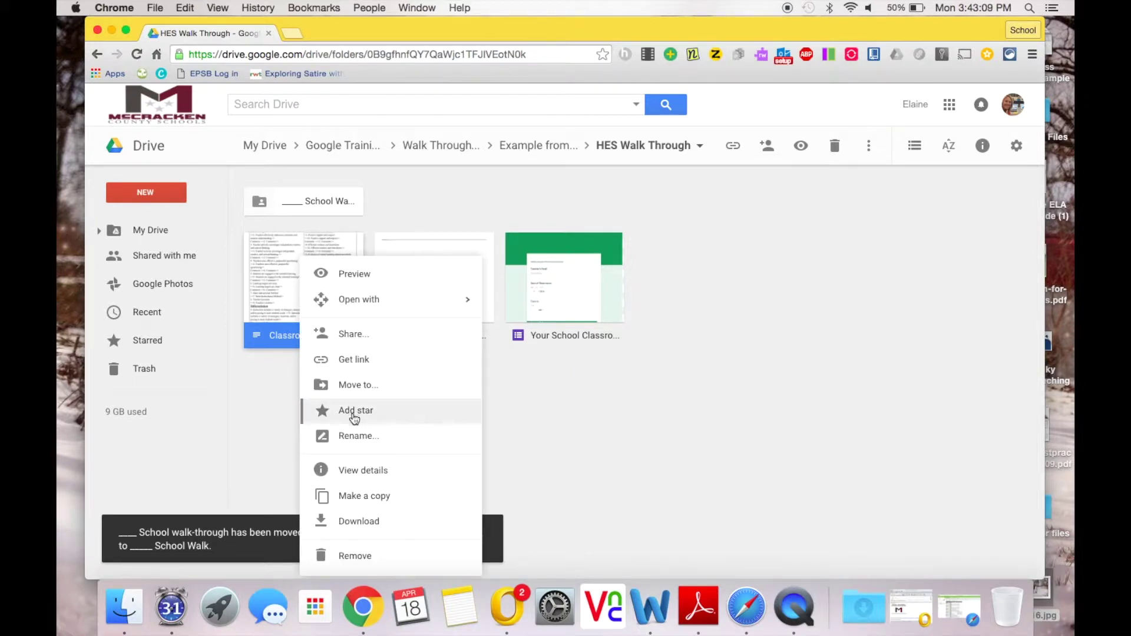
pyautogui.click(363, 498)
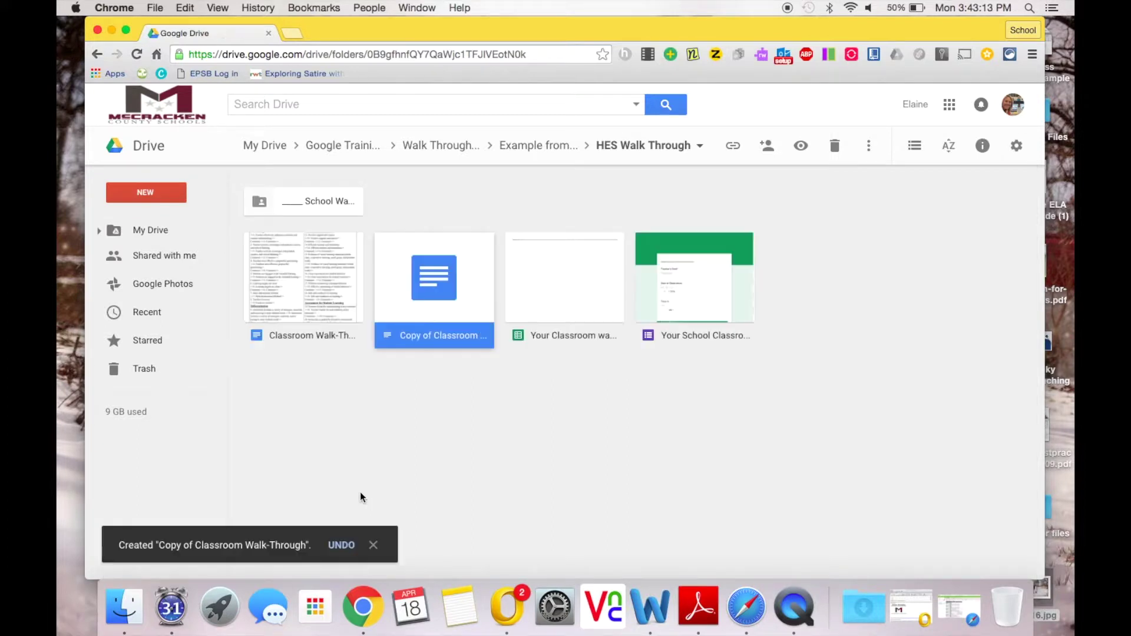
pyautogui.rightClick(419, 341)
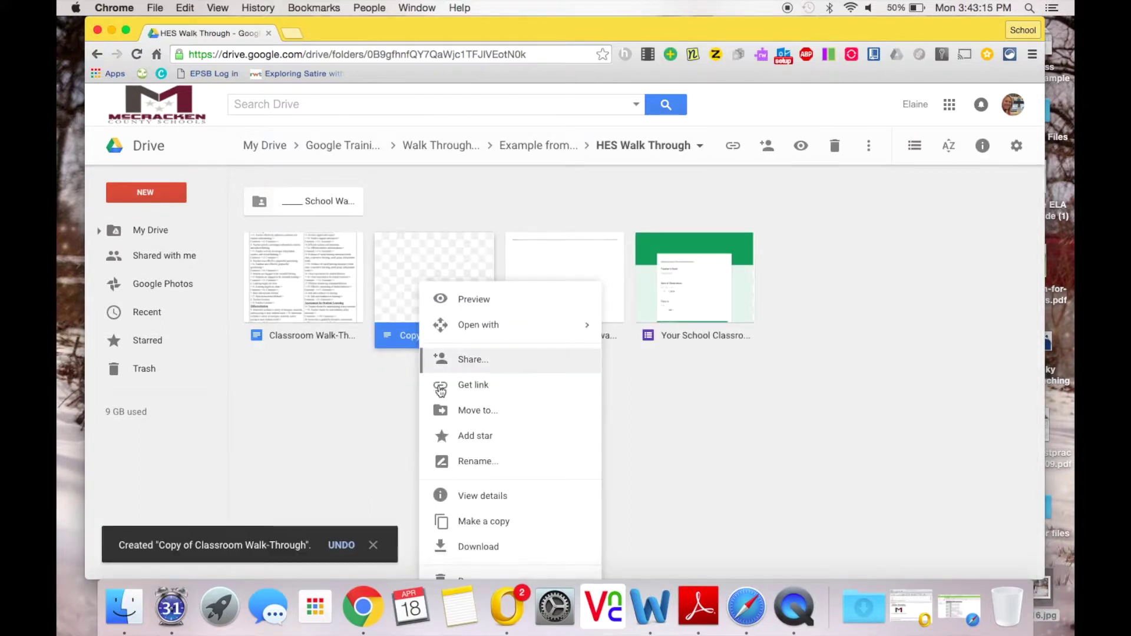
pyautogui.click(462, 462)
pyautogui.click(450, 342)
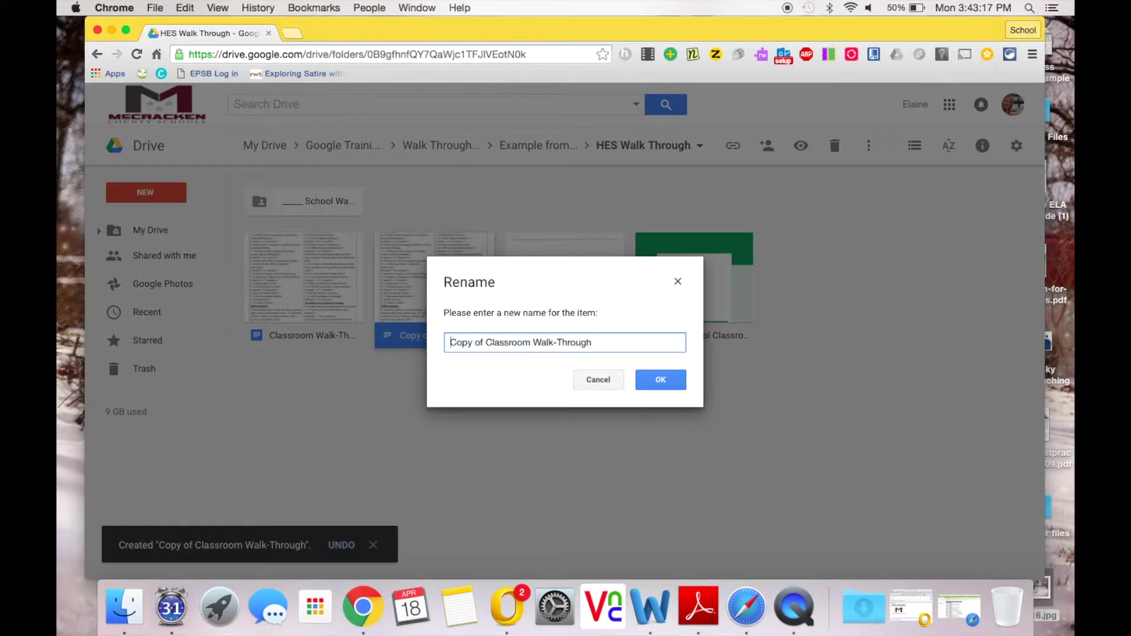
pyautogui.write('______')
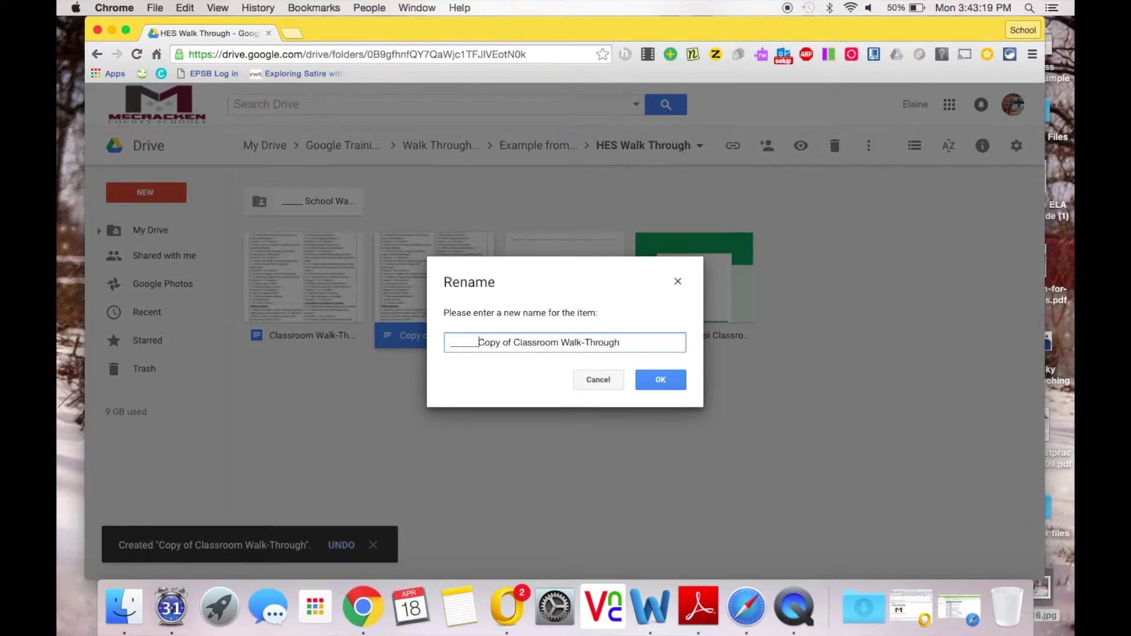
pyautogui.write(' School')
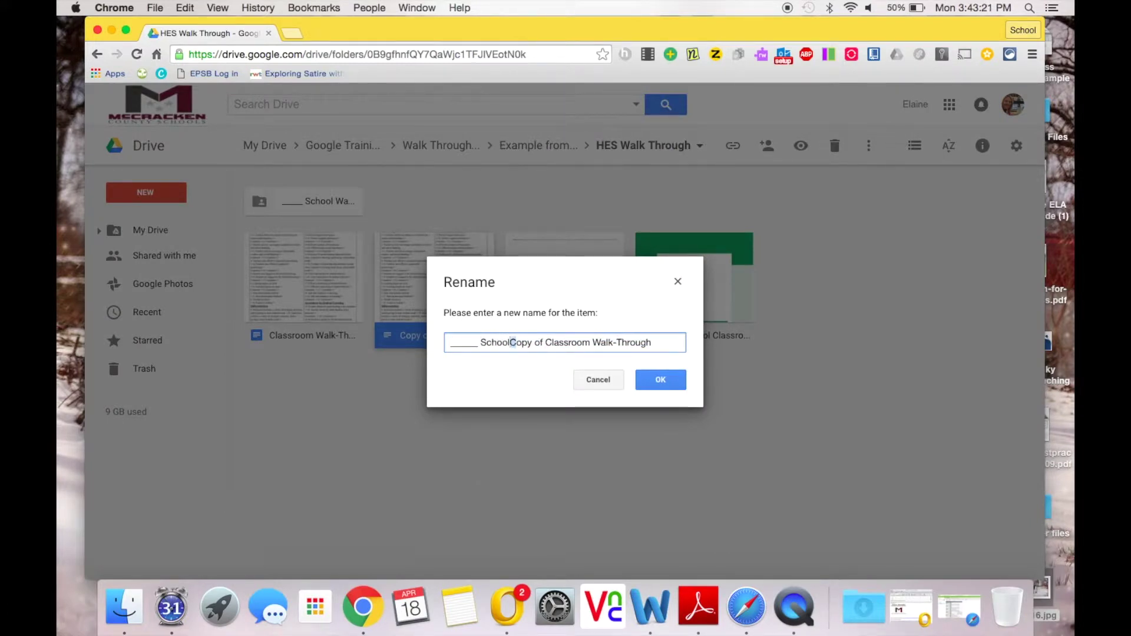
pyautogui.moveTo(510, 343); pyautogui.dragTo(592, 342)
pyautogui.press('BackSpace')
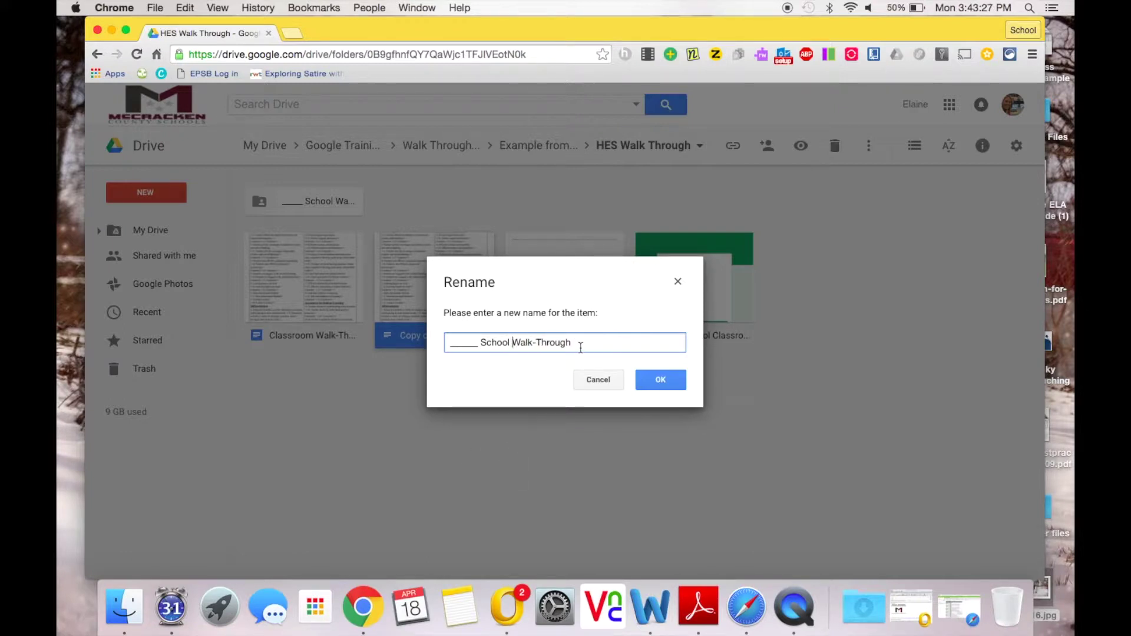
pyautogui.click(653, 378)
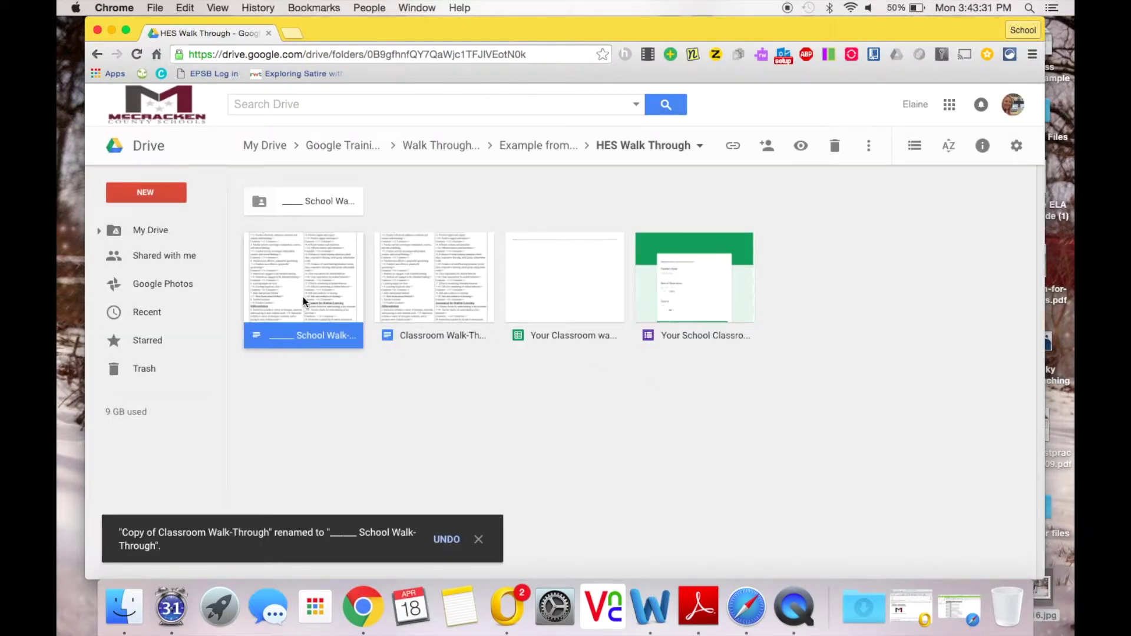
# Step: Move the renamed document into the School Walk folder, then open the folder's walk-through form
pyautogui.moveTo(303, 296); pyautogui.dragTo(317, 208)
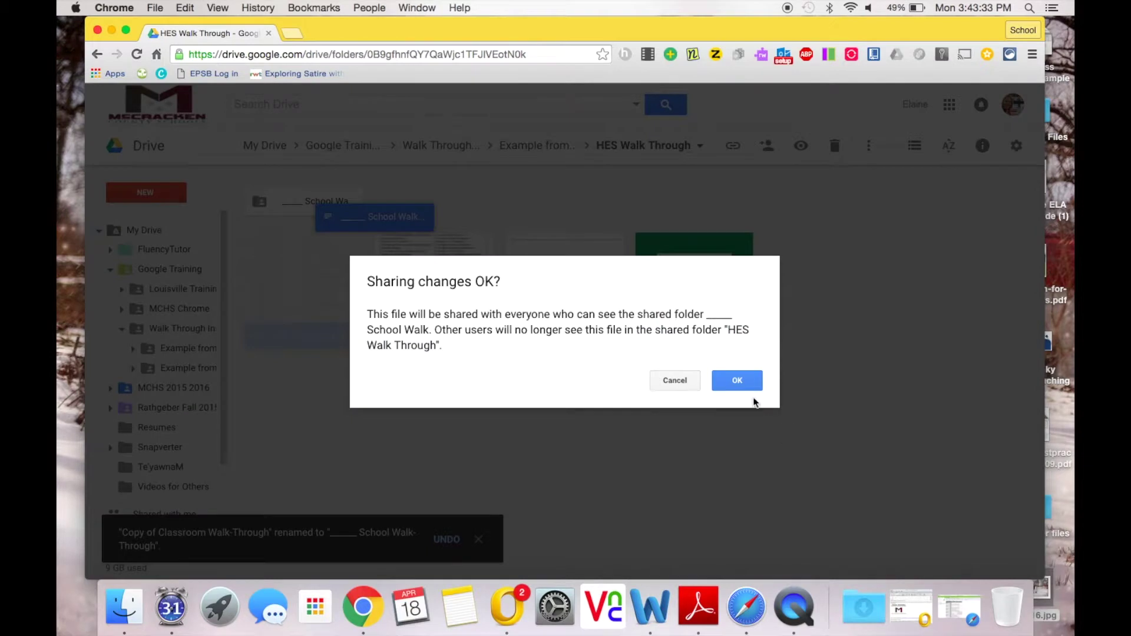
pyautogui.click(735, 380)
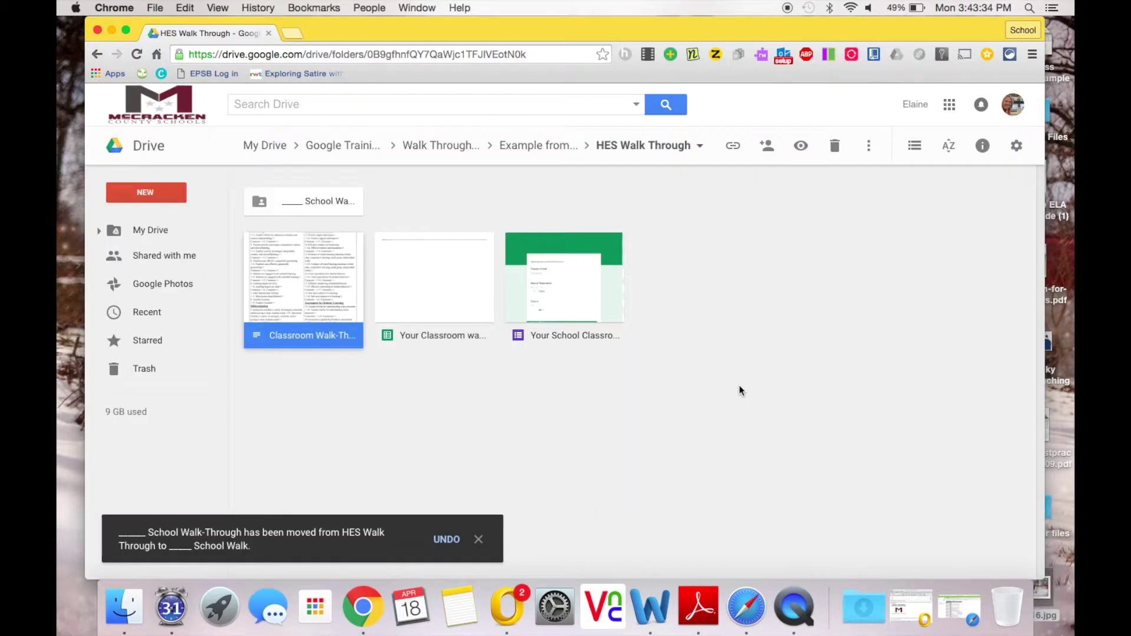
pyautogui.click(312, 202)
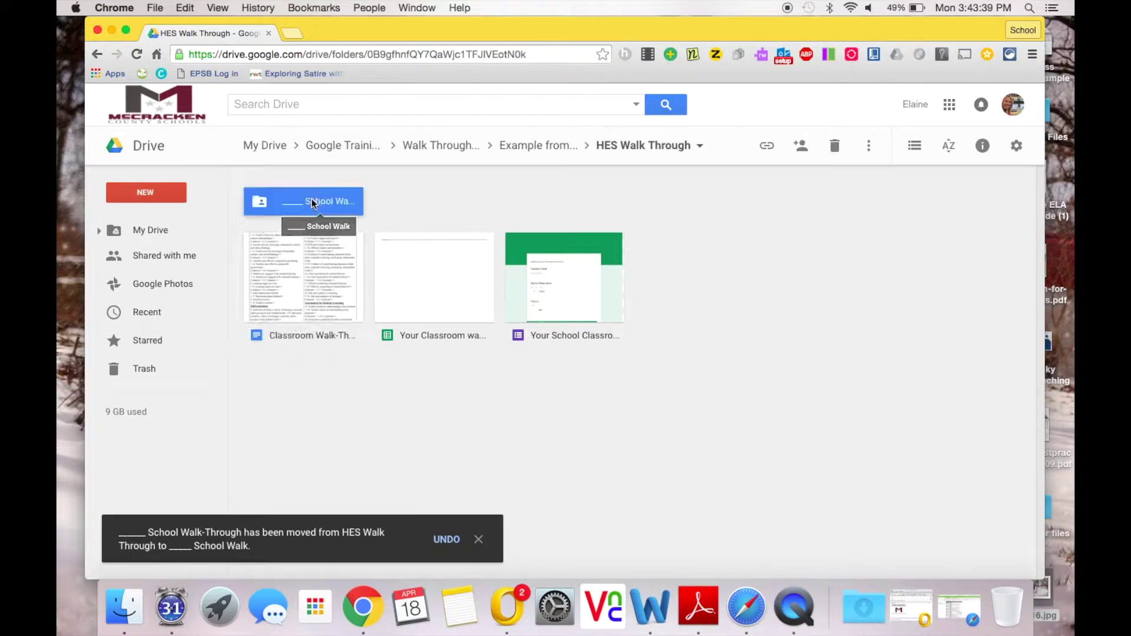
pyautogui.doubleClick(311, 202)
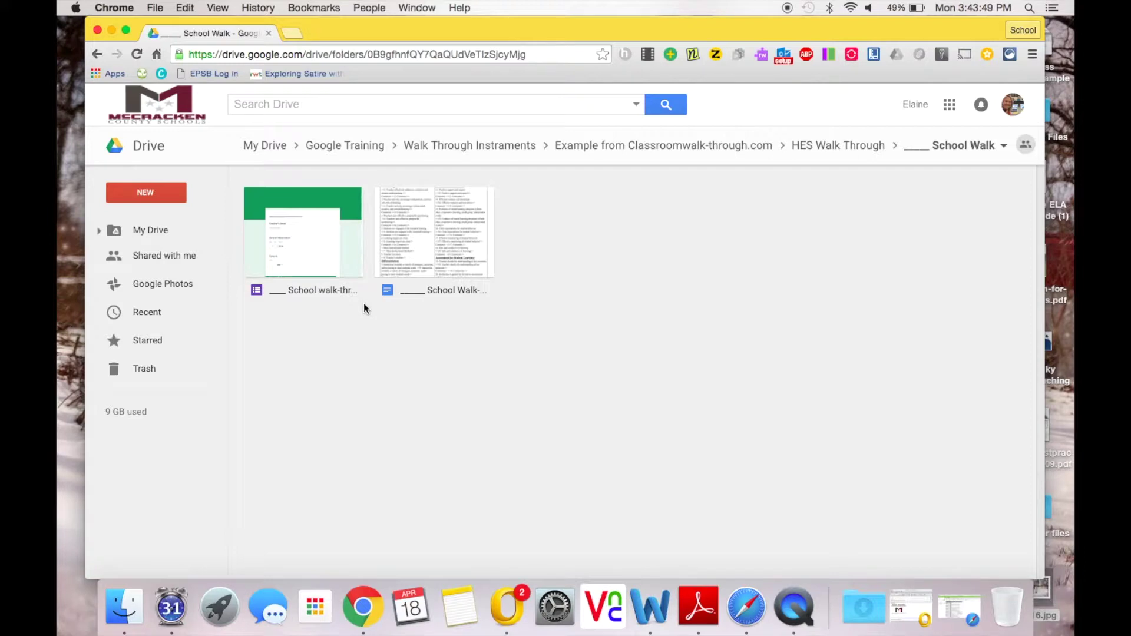
pyautogui.doubleClick(324, 262)
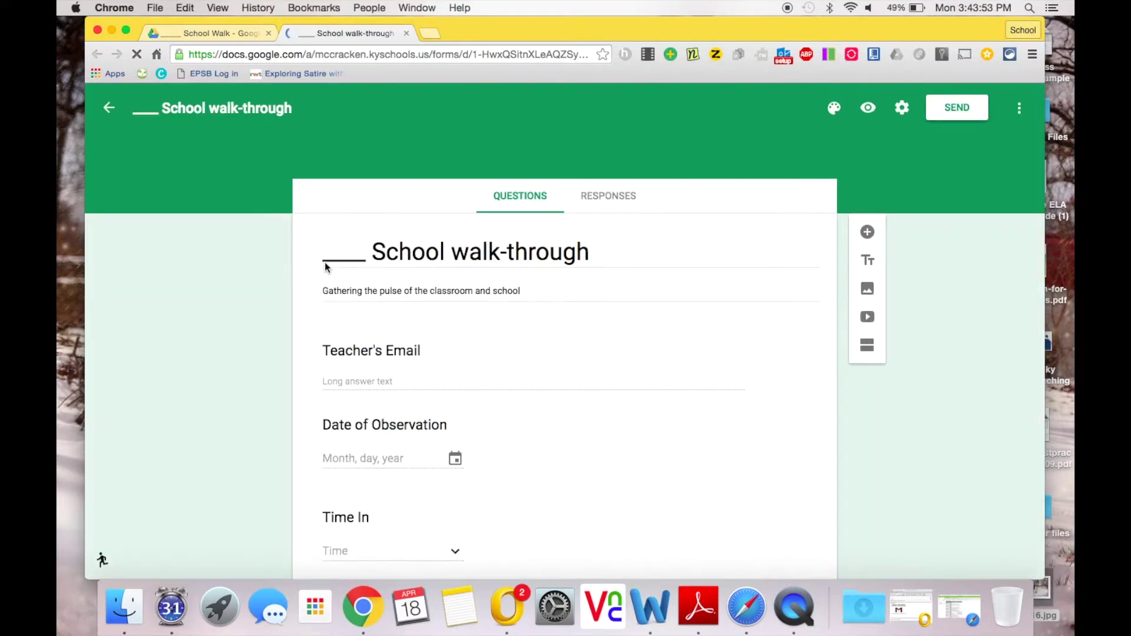
# Step: Create a new responses spreadsheet for the School walk-through form, then return to the Drive folder
pyautogui.click(602, 199)
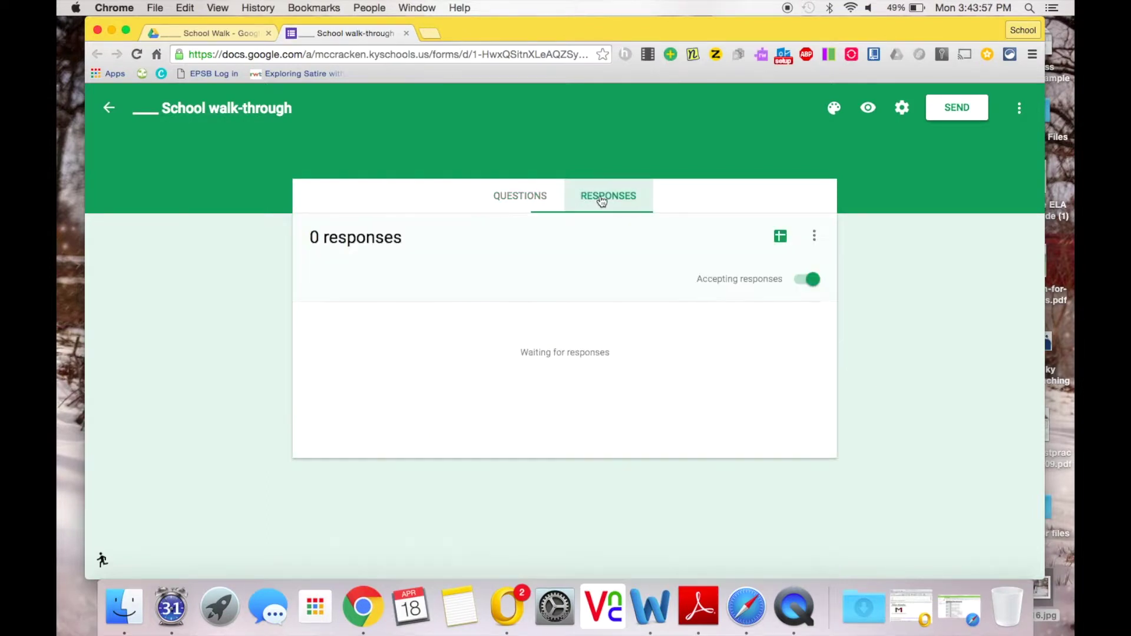
pyautogui.click(781, 238)
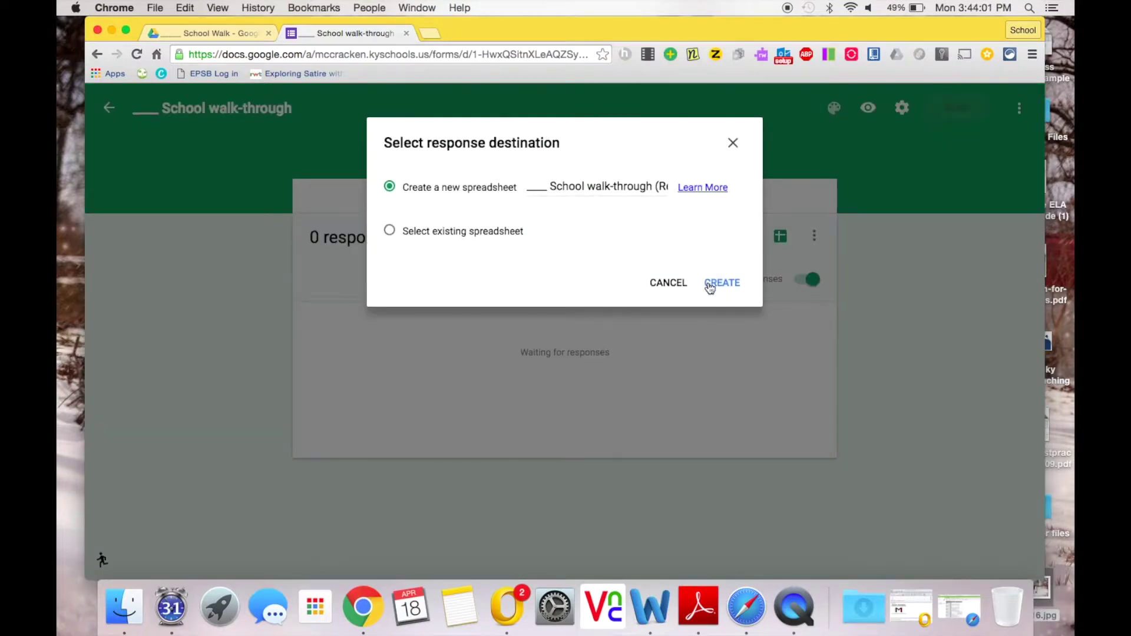
pyautogui.click(710, 284)
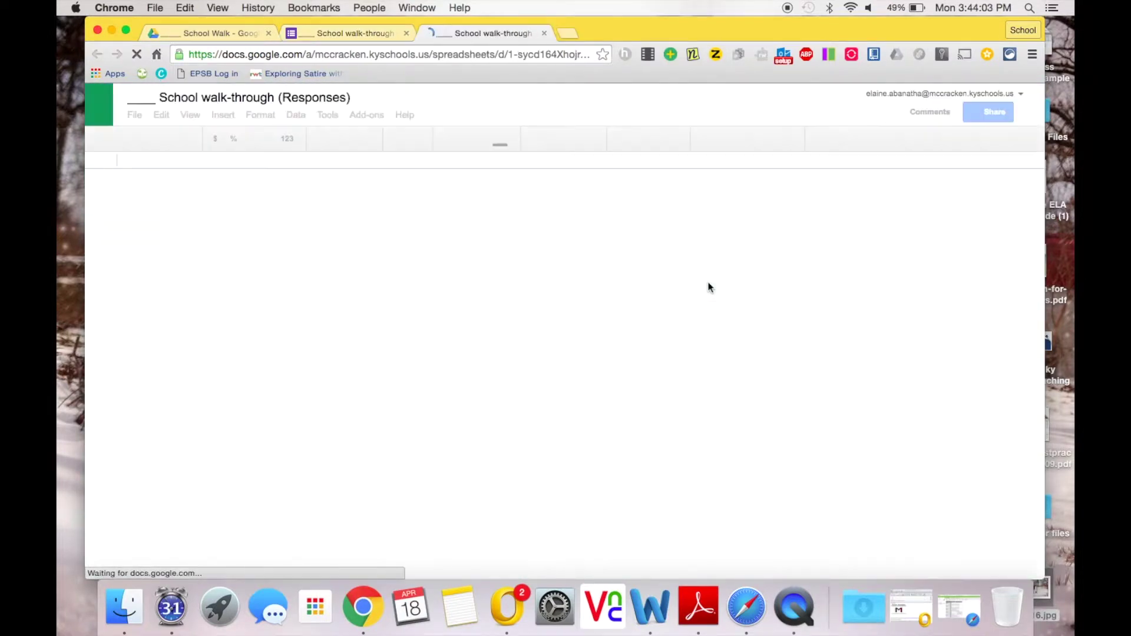
pyautogui.click(219, 34)
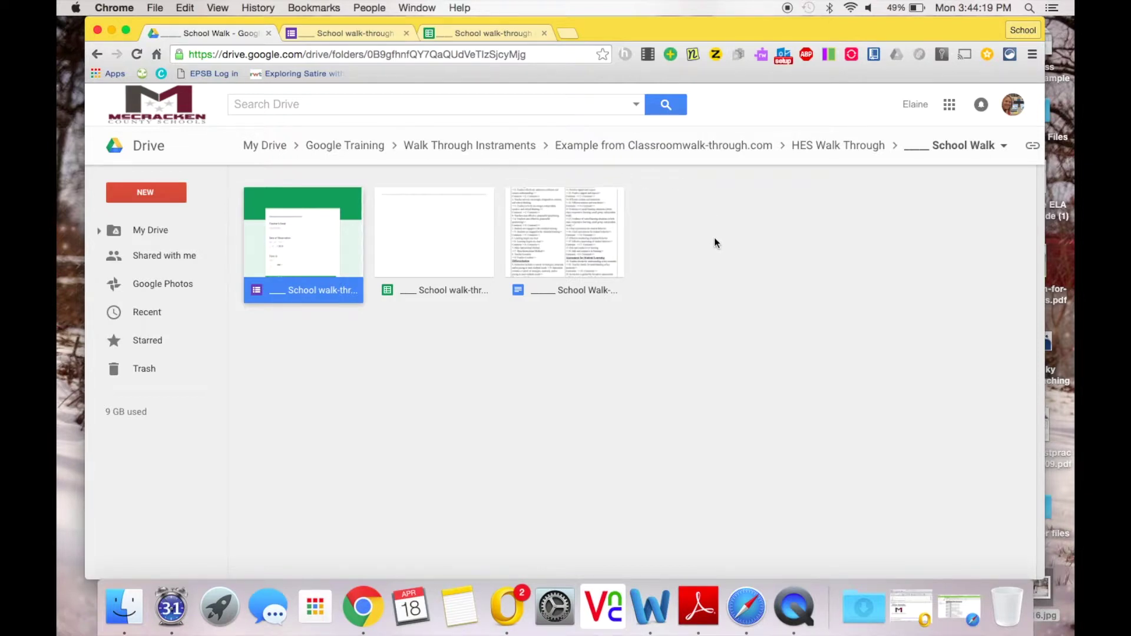
# Step: On the responses spreadsheet, search the add-ons store for autoCrat to confirm it's installed
pyautogui.click(518, 31)
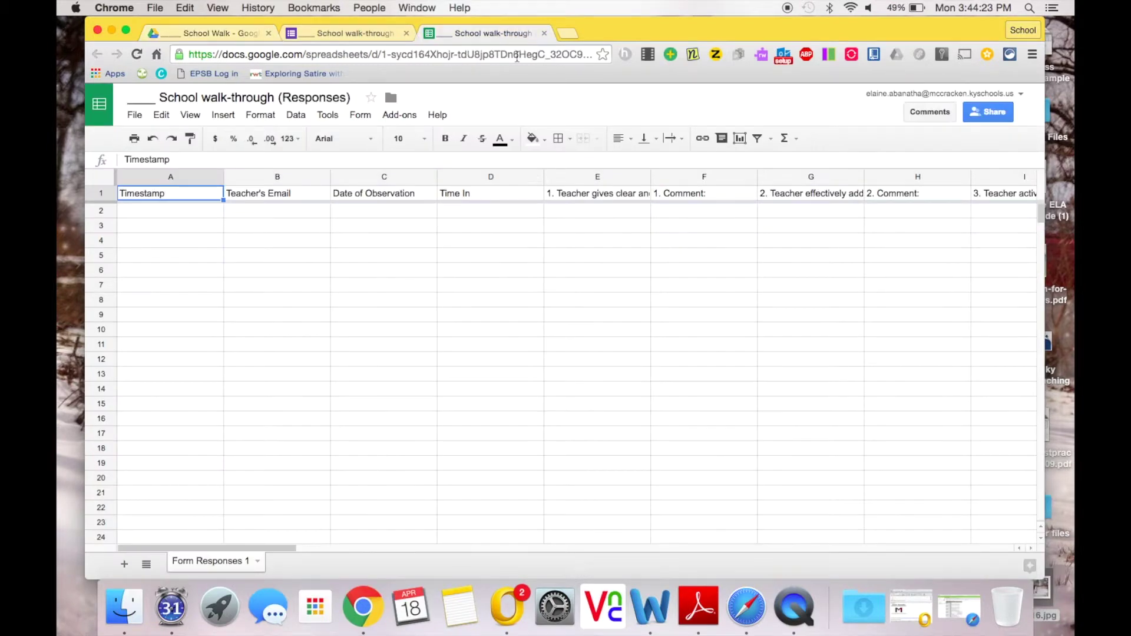
pyautogui.click(386, 118)
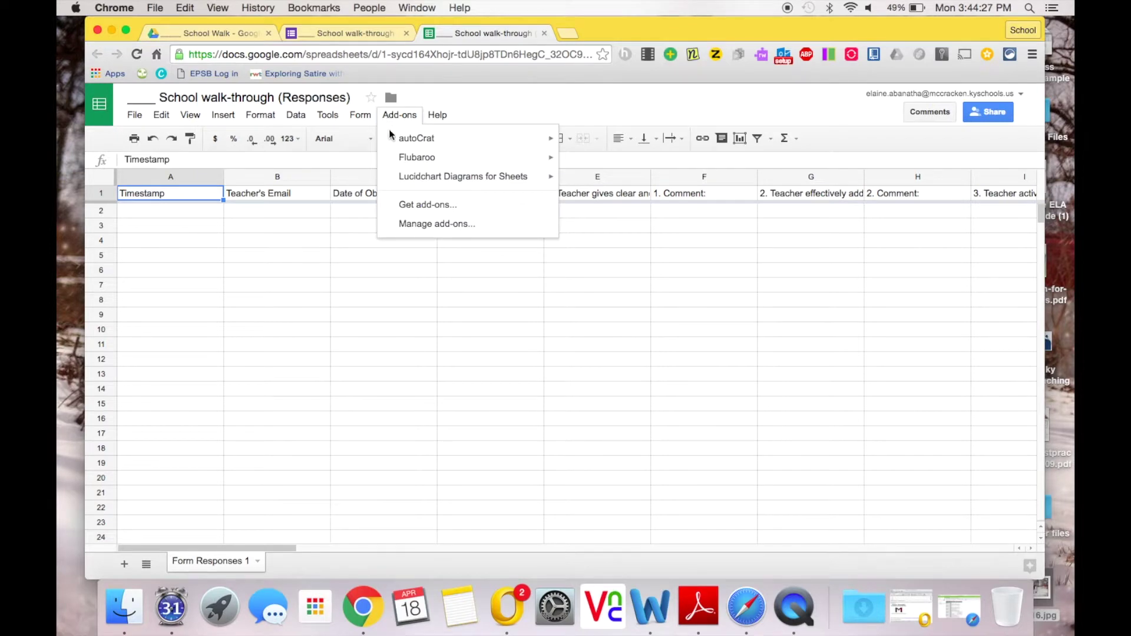
pyautogui.moveTo(393, 139)
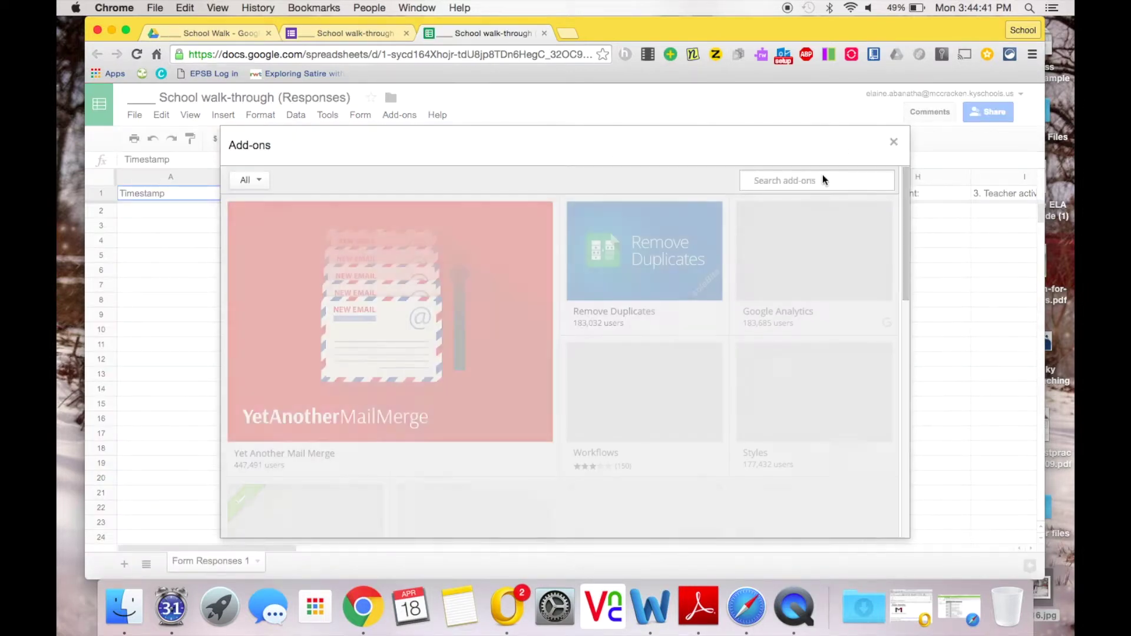
pyautogui.write('autoCrat')
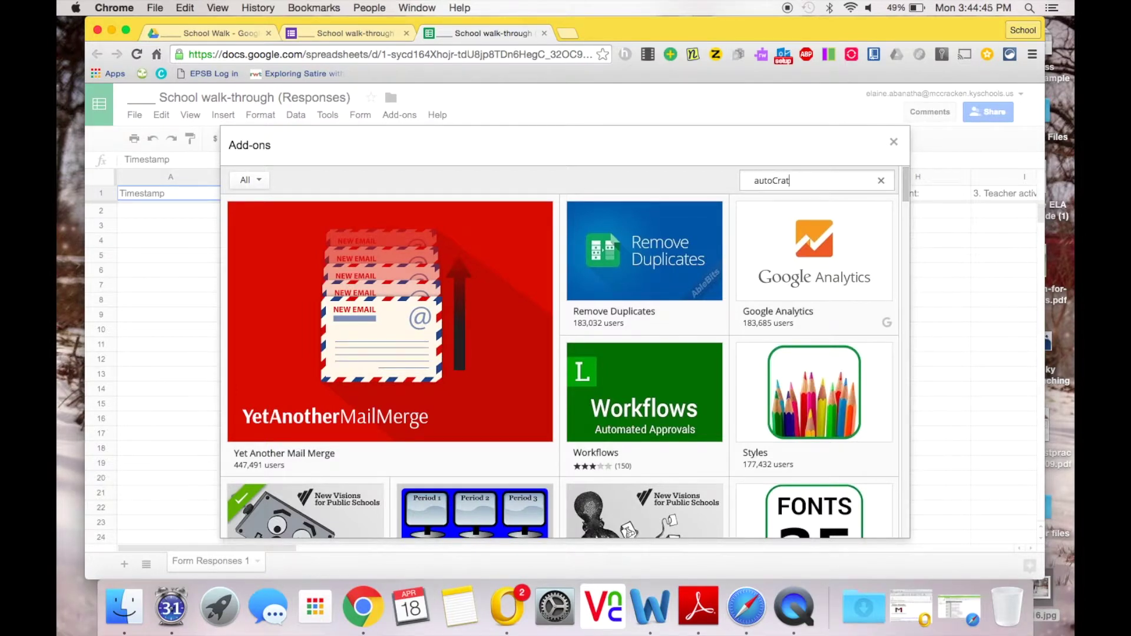
pyautogui.press('Return')
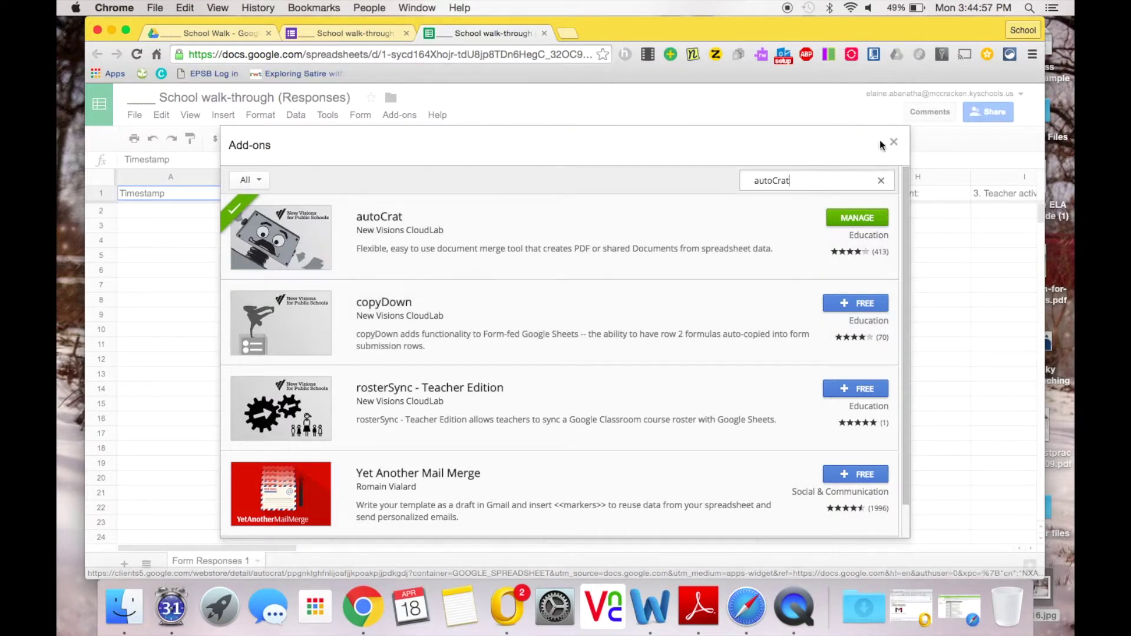
pyautogui.click(897, 138)
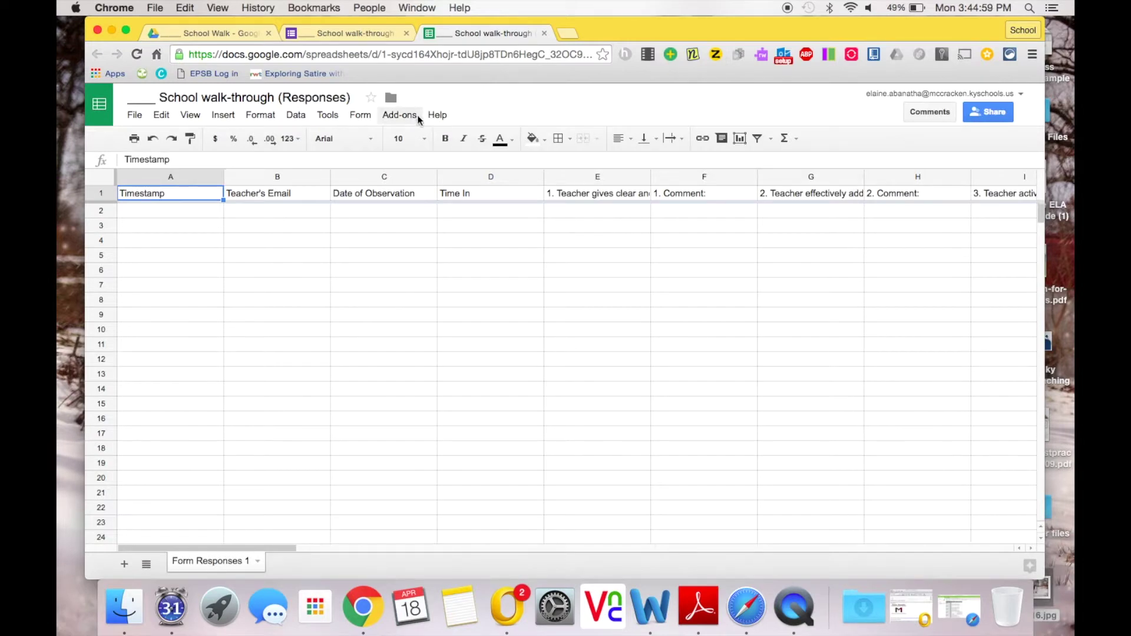
# Step: Launch autoCrat from the Add-ons menu
pyautogui.click(399, 115)
pyautogui.moveTo(413, 142)
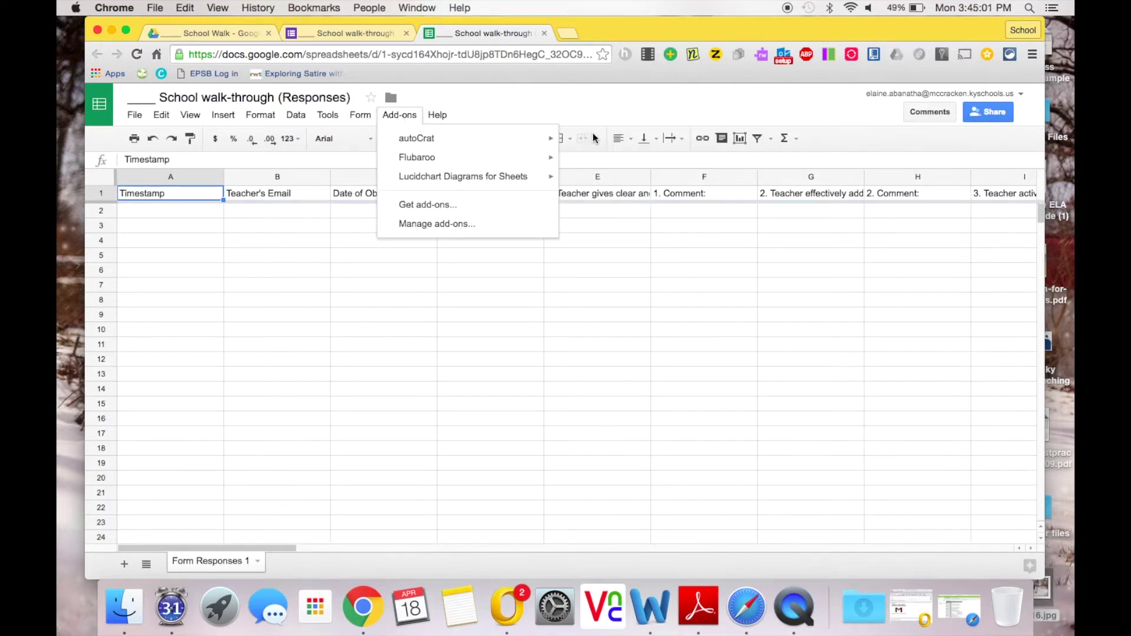
pyautogui.click(587, 146)
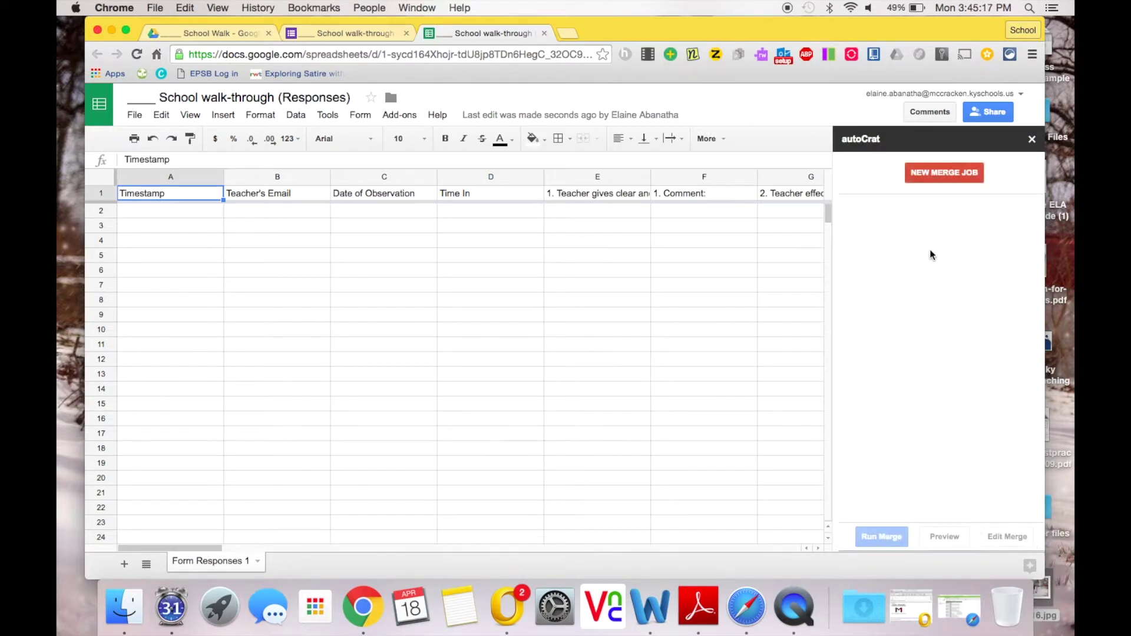
# Step: Start a new autoCrat merge job, briefly checking the School Walk folder contents
pyautogui.click(933, 175)
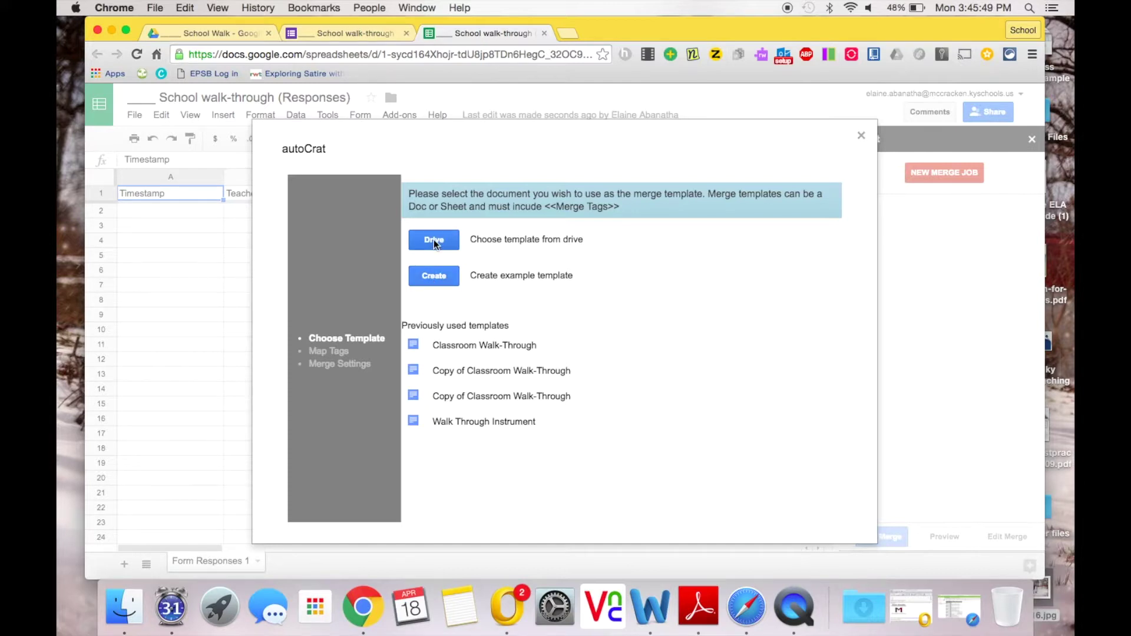
pyautogui.click(237, 36)
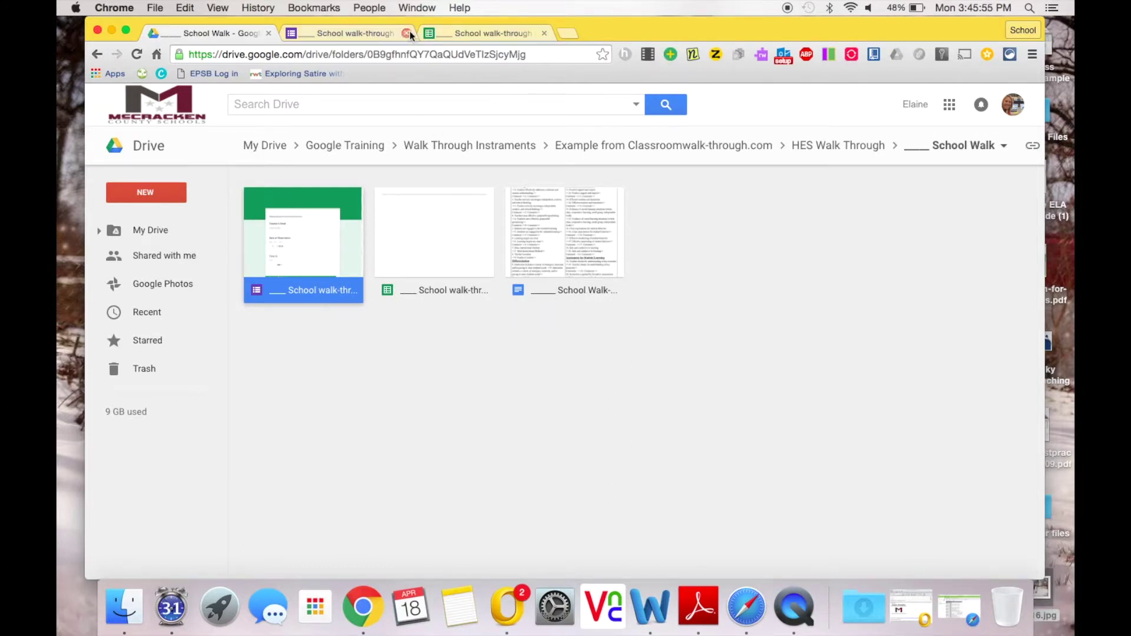
pyautogui.click(447, 34)
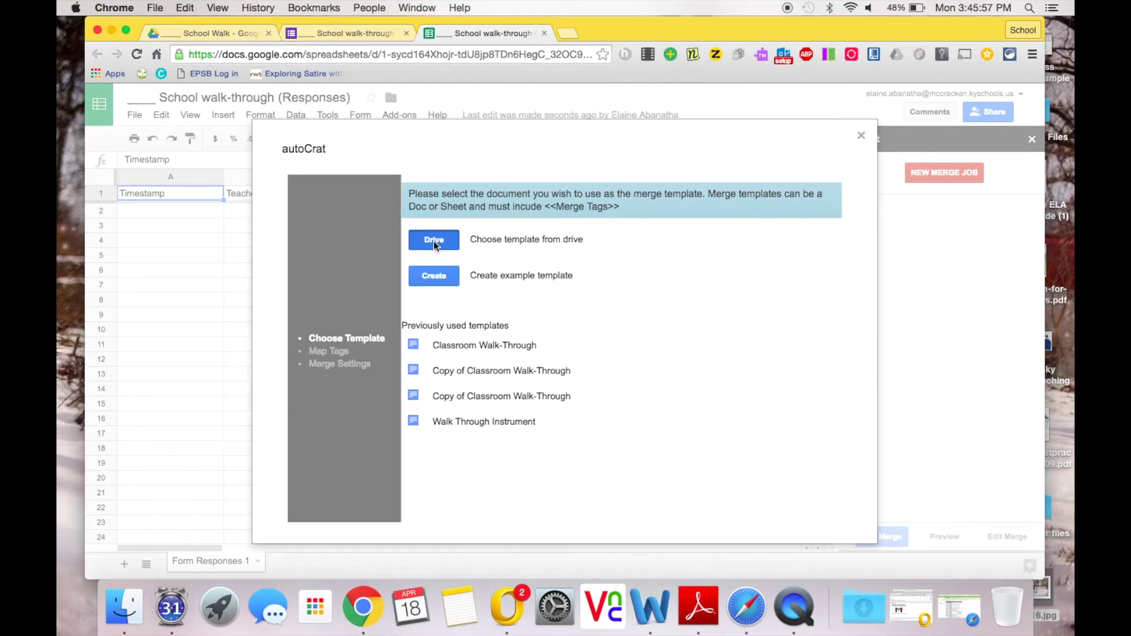
# Step: Pick the '____ School Walk' walk-through document from Drive as the merge template
pyautogui.click(434, 241)
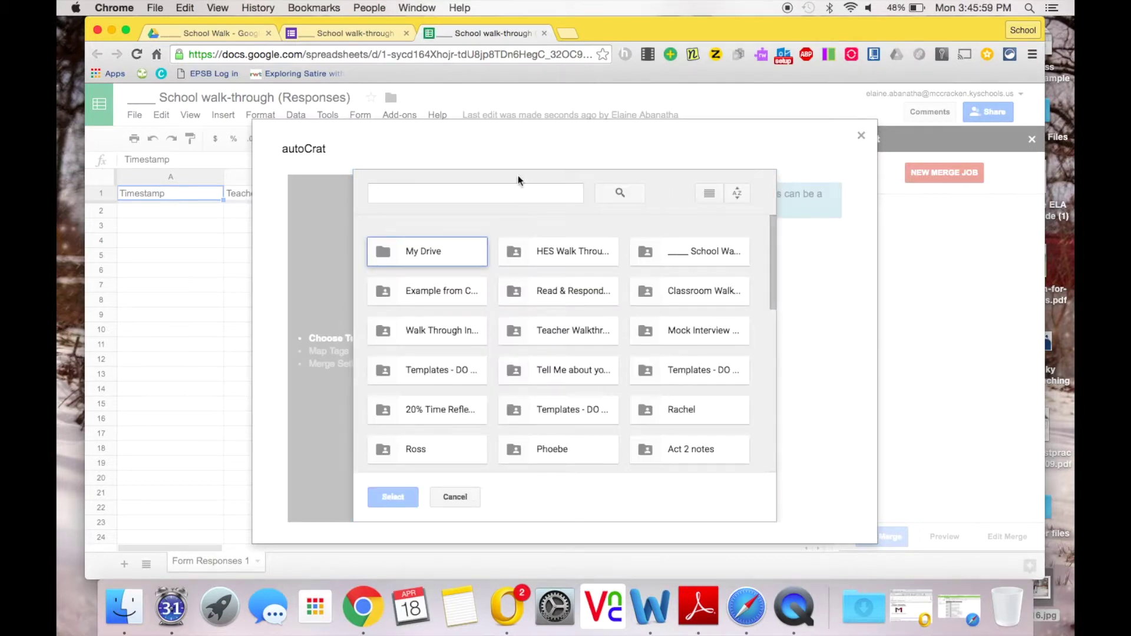
pyautogui.click(505, 188)
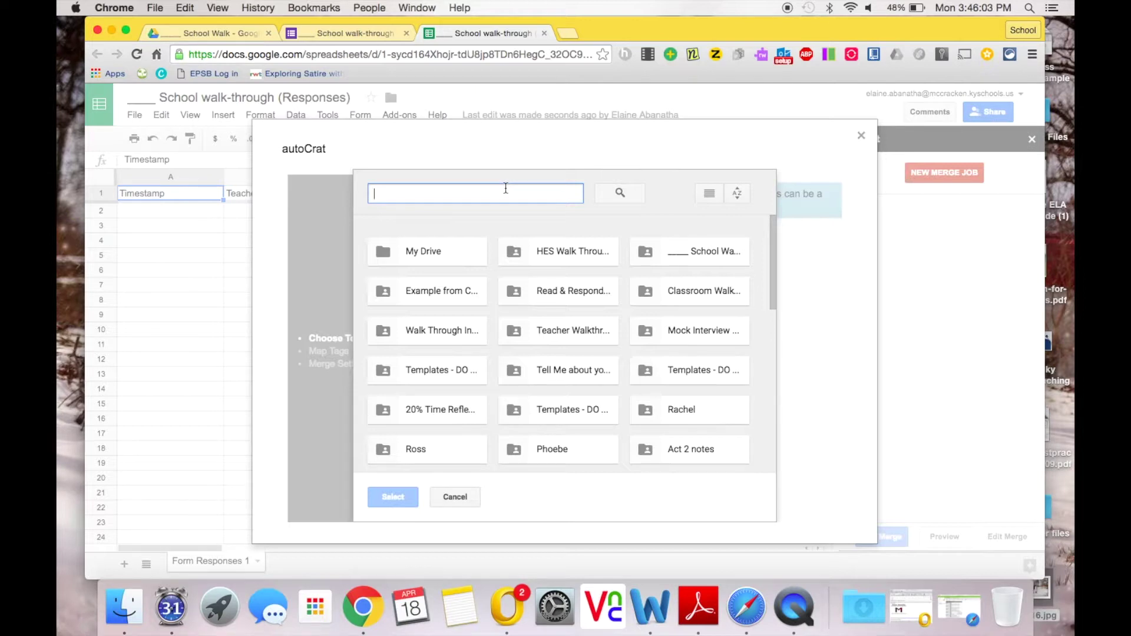
pyautogui.write('____')
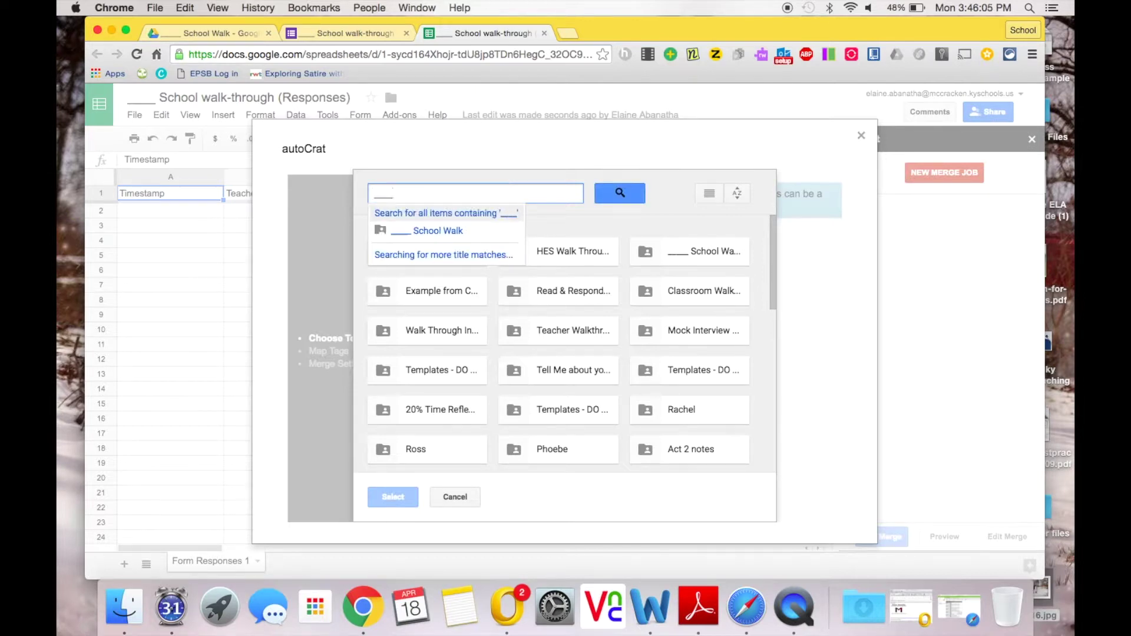
pyautogui.write(' School Walk')
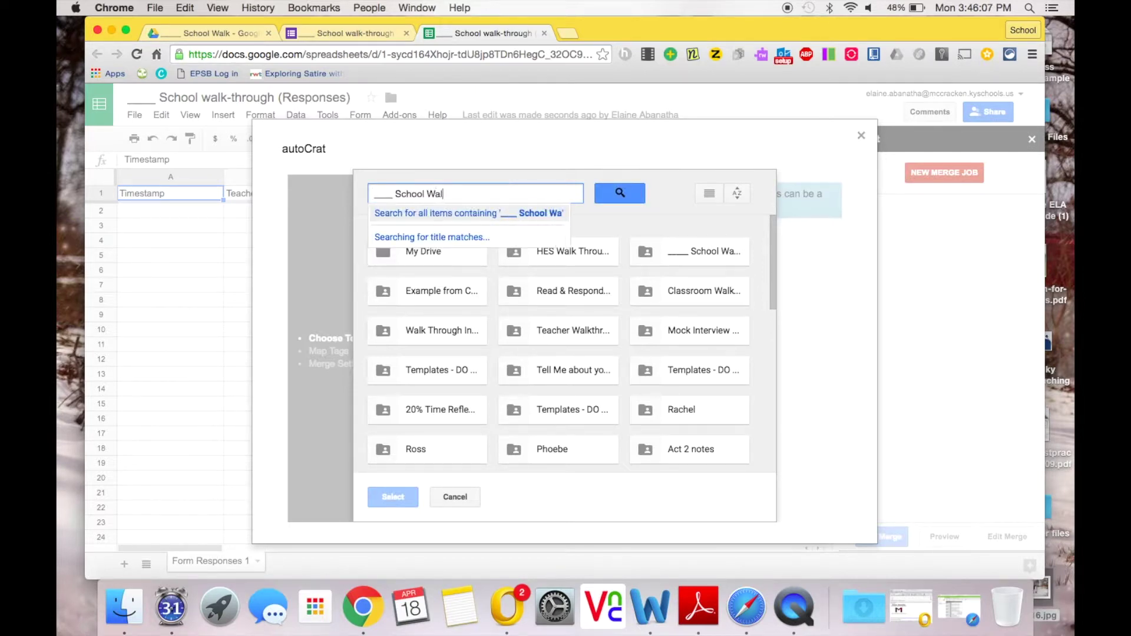
pyautogui.press('Return')
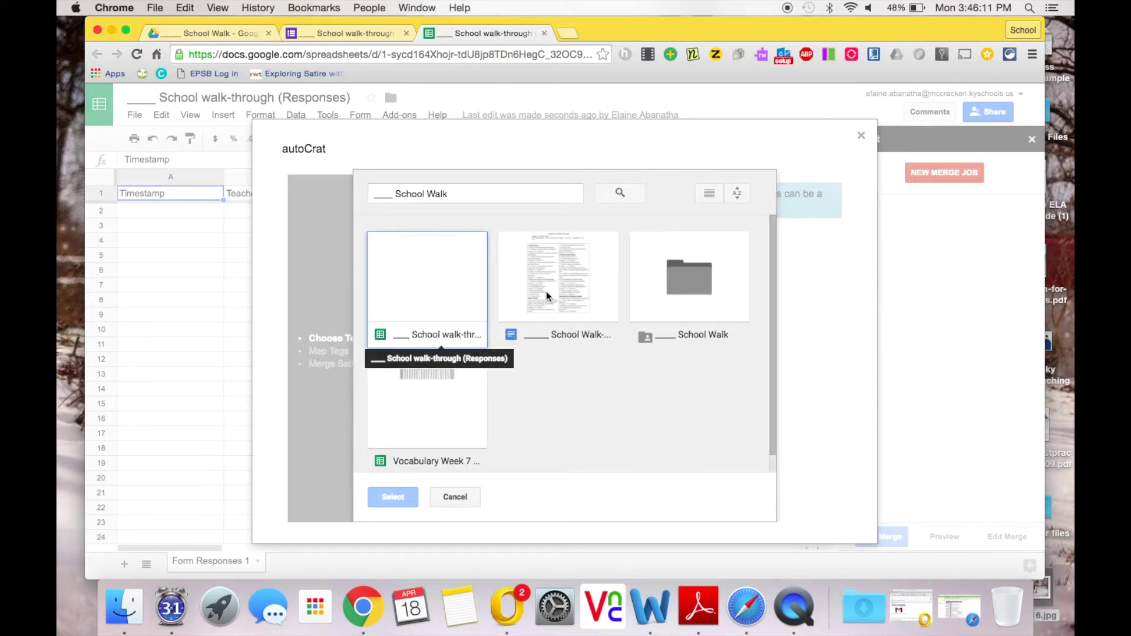
pyautogui.click(544, 293)
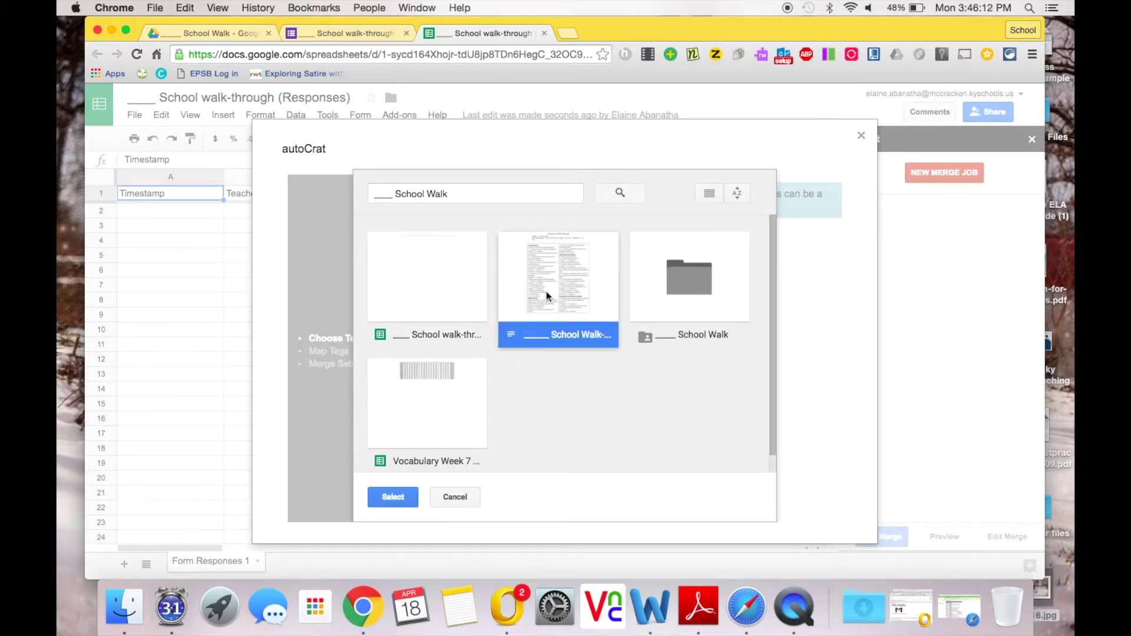
pyautogui.click(393, 497)
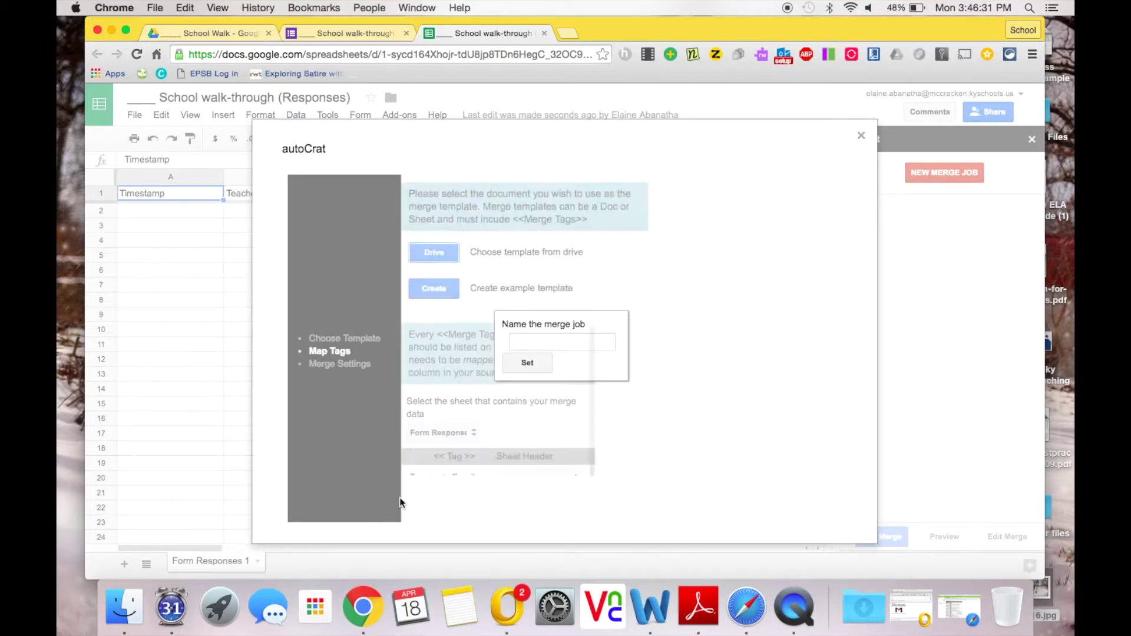
pyautogui.click(540, 340)
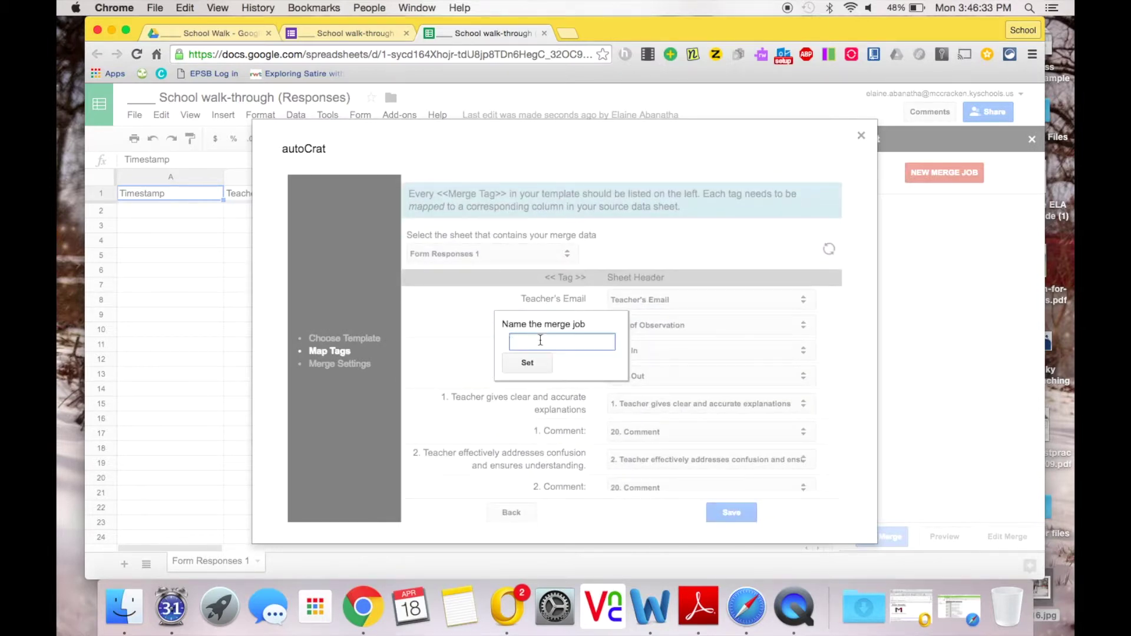
# Step: Submit the name '_ School Walk', close the stalled dialog, and start a new merge job
pyautogui.write('_ School Walk')
pyautogui.press('Return')
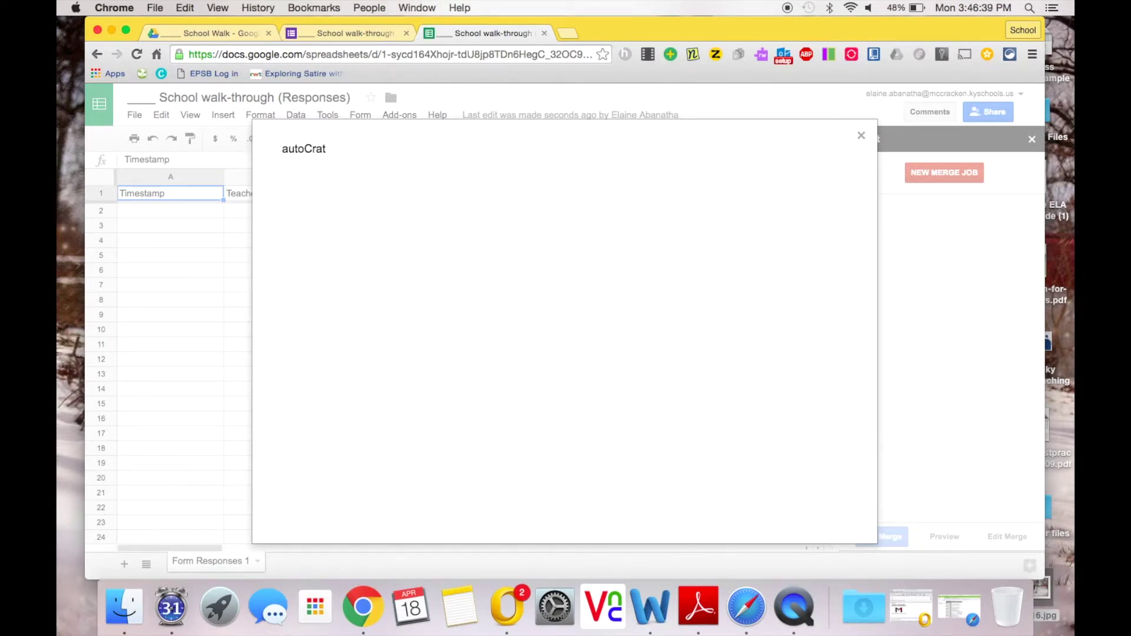
pyautogui.click(860, 137)
pyautogui.click(946, 172)
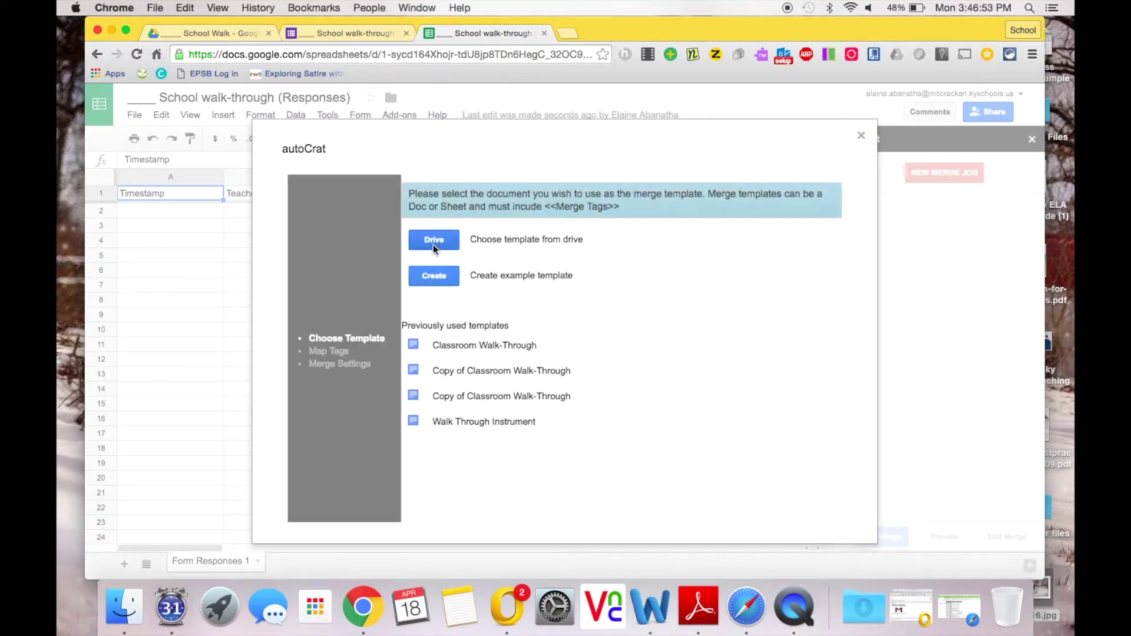
pyautogui.click(434, 245)
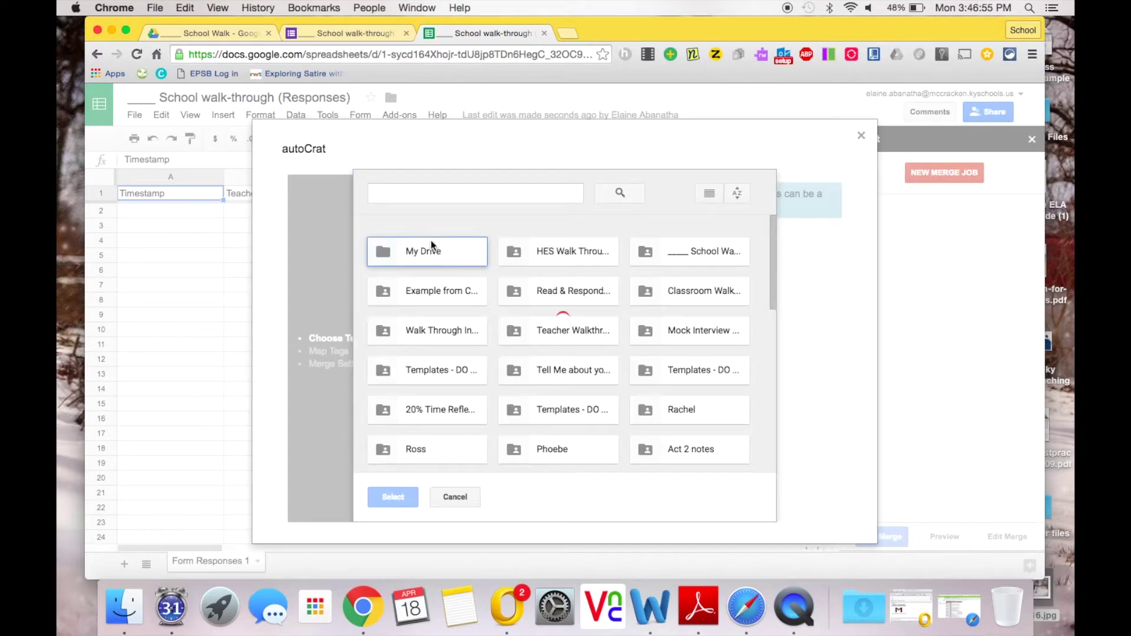
# Step: Reselect the walk-through document in the School Walk folder as template, reaching the job-naming prompt
pyautogui.doubleClick(686, 248)
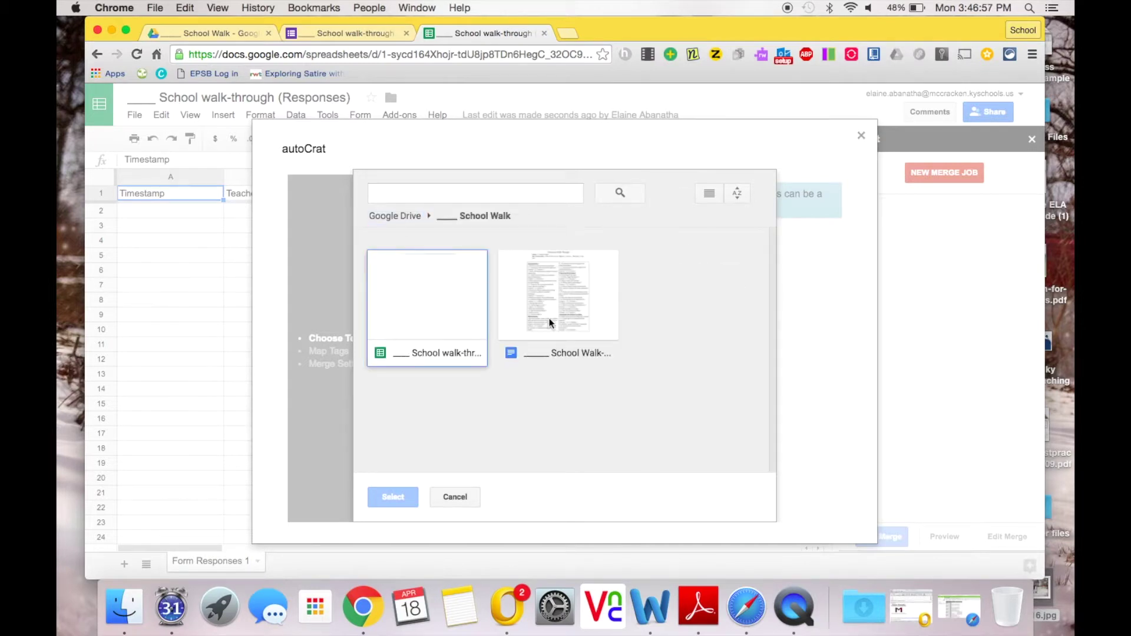
pyautogui.click(551, 323)
pyautogui.click(394, 498)
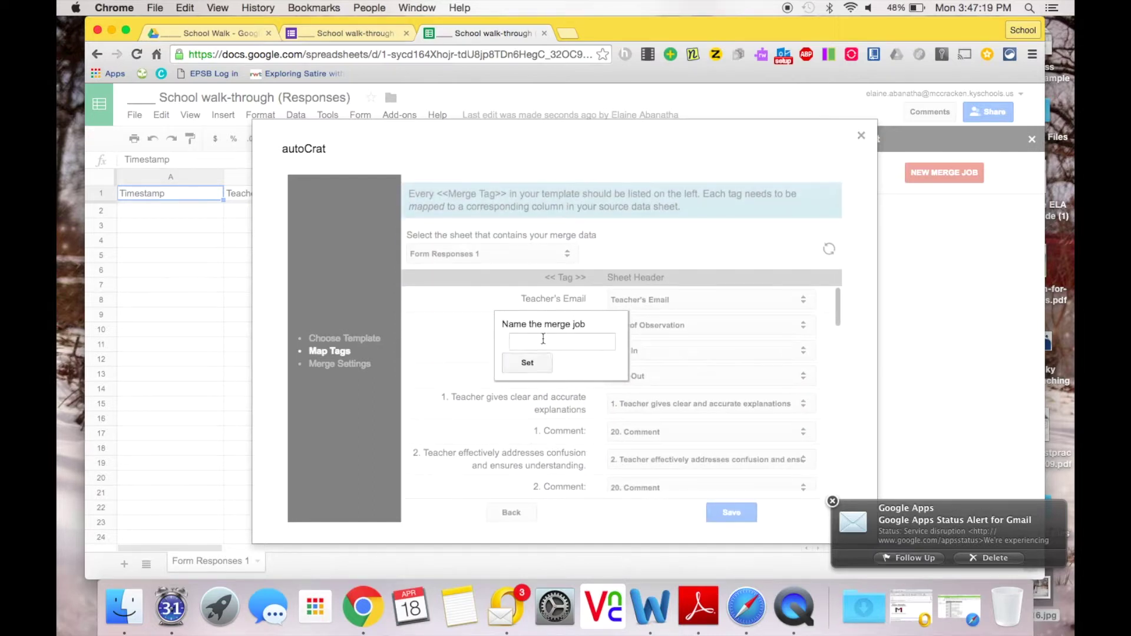
pyautogui.click(544, 340)
# Step: Name the merge job '___ School Walk 2' and switch to the walk-through form's responses
pyautogui.write('___')
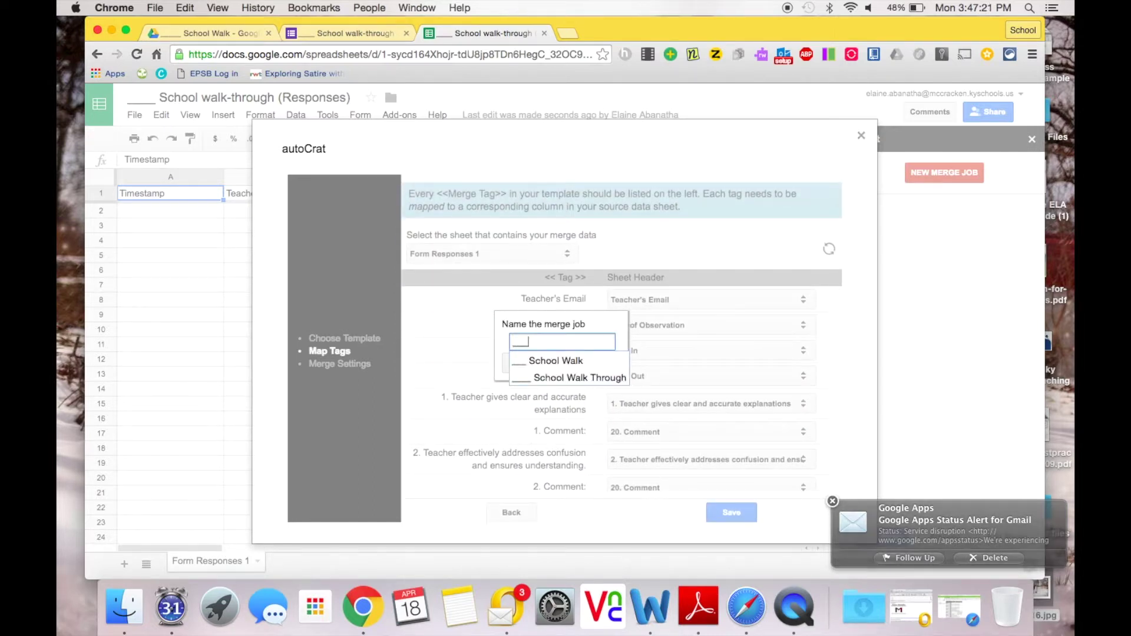
pyautogui.write(' School ')
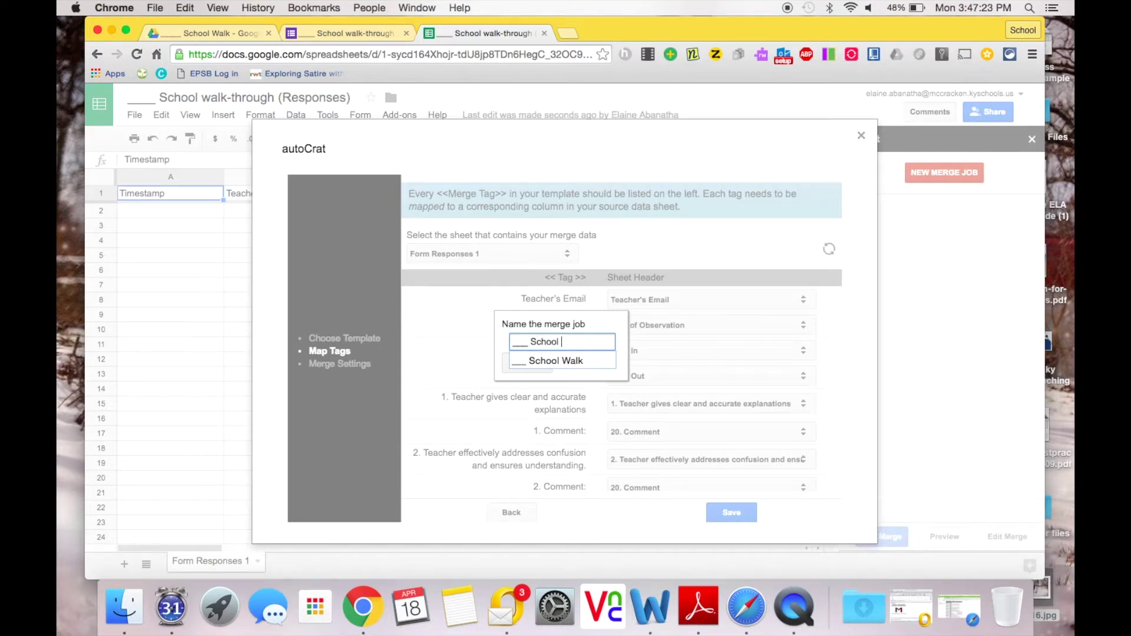
pyautogui.write('Walk 2')
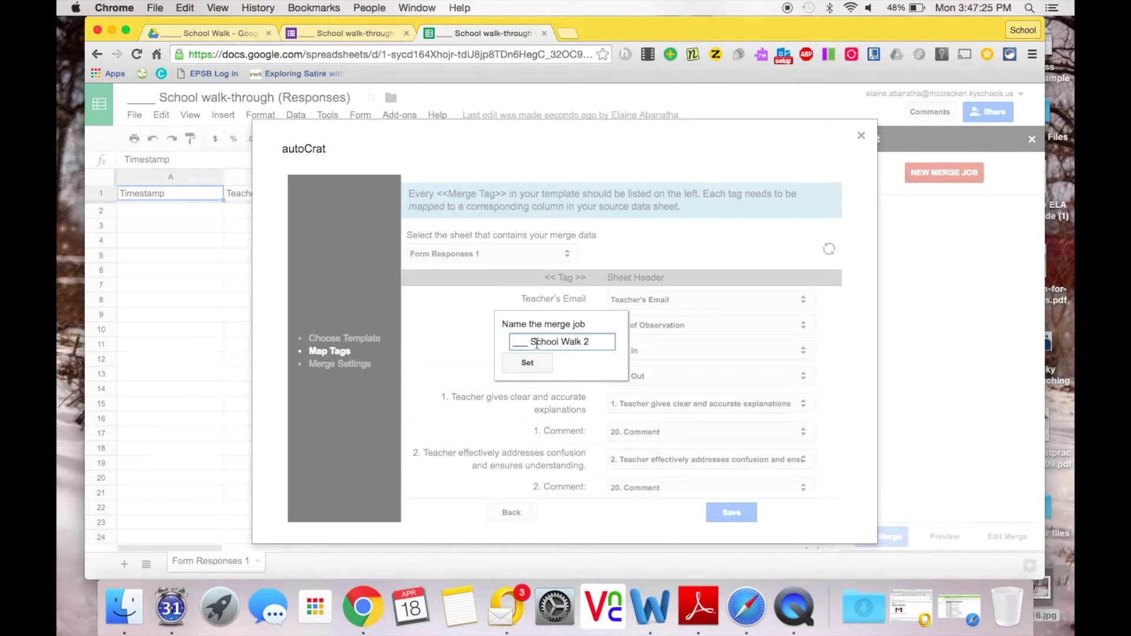
pyautogui.click(527, 363)
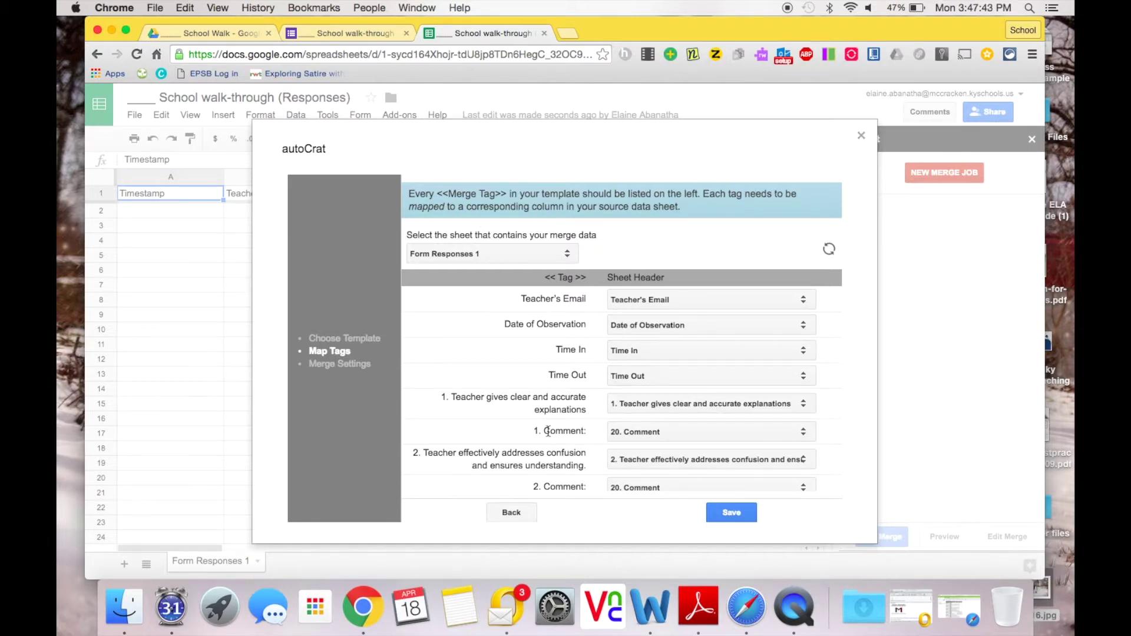
pyautogui.click(354, 34)
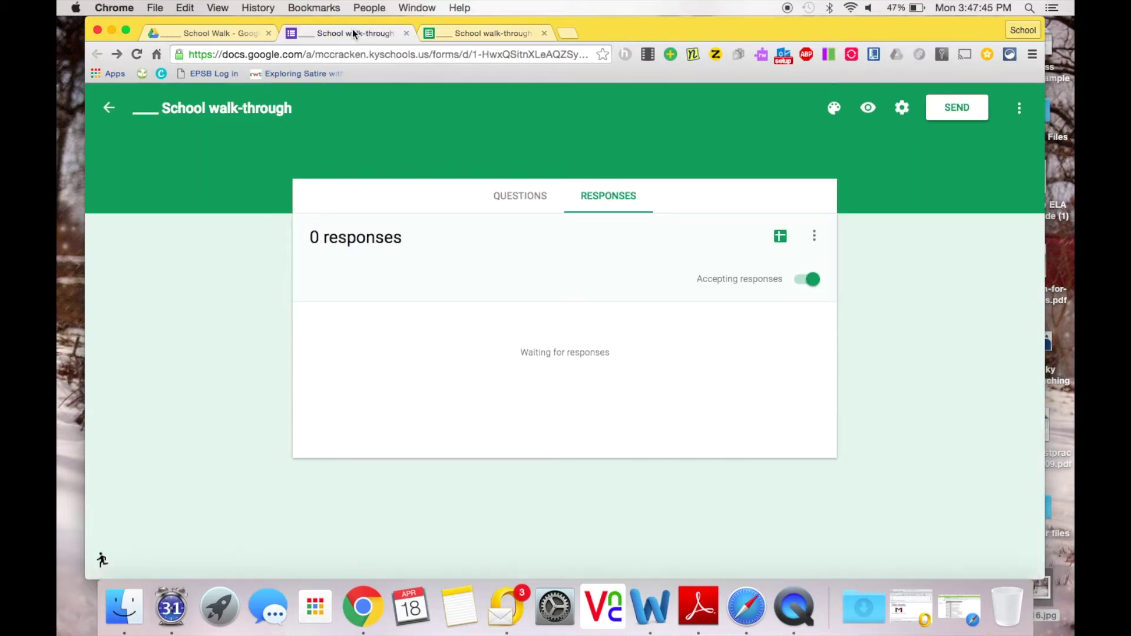
# Step: Scroll through the form's questions, then return to autoCrat's tag mapping in the spreadsheet
pyautogui.click(519, 198)
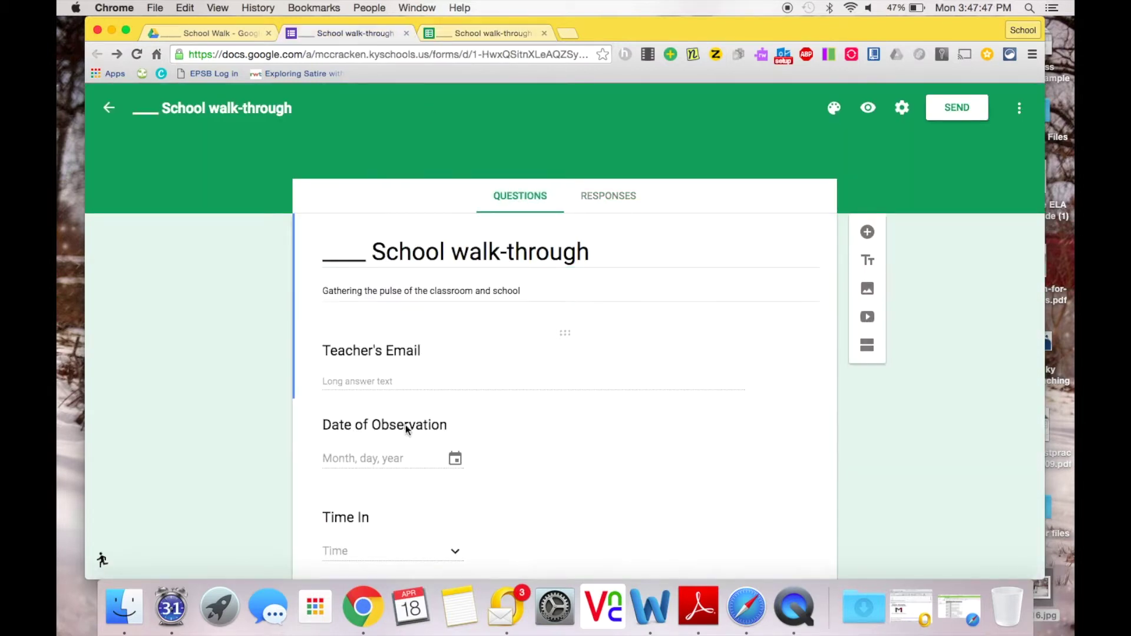
pyautogui.scroll(-4, 400, 460)
pyautogui.scroll(-5, 398, 482)
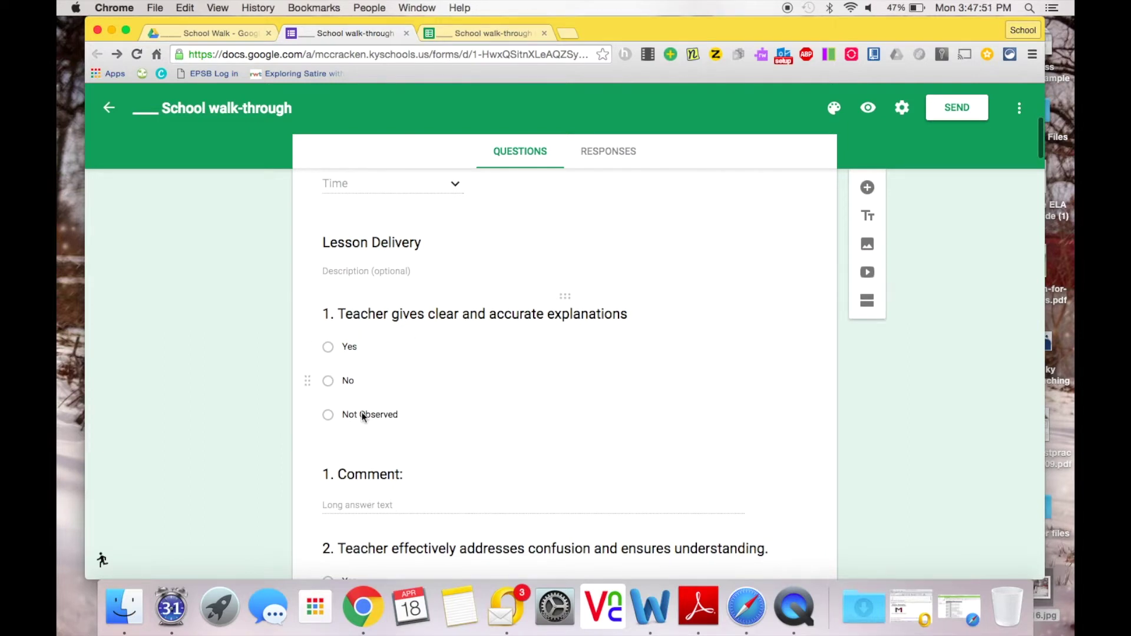
pyautogui.click(461, 33)
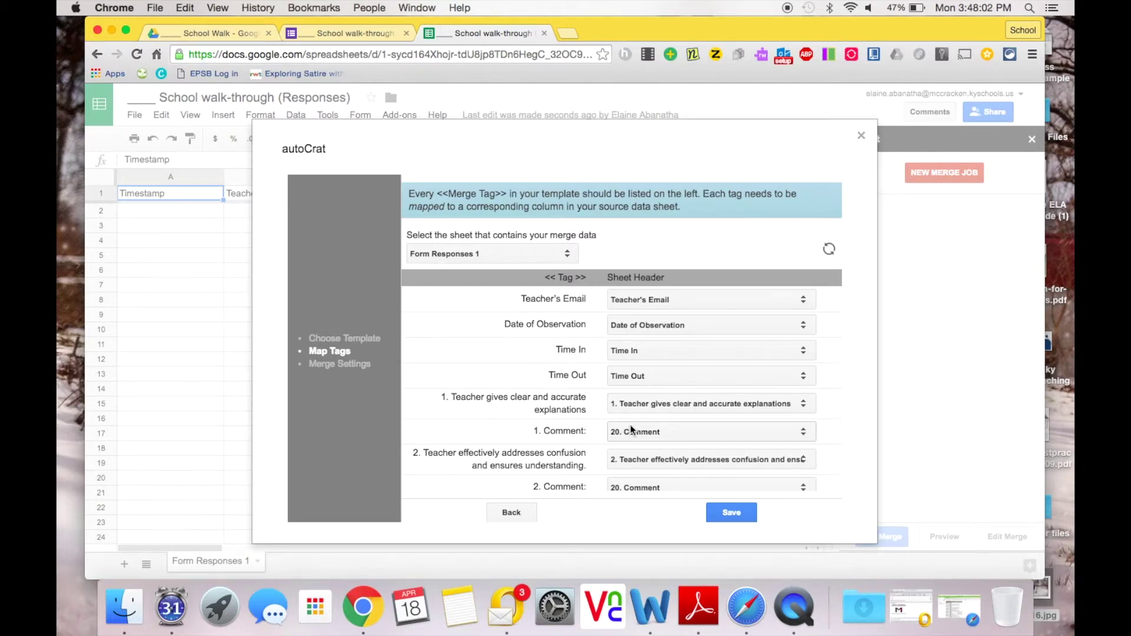
# Step: Map the 1., 2. and 3. Comment tags to their matching Comment columns
pyautogui.click(631, 430)
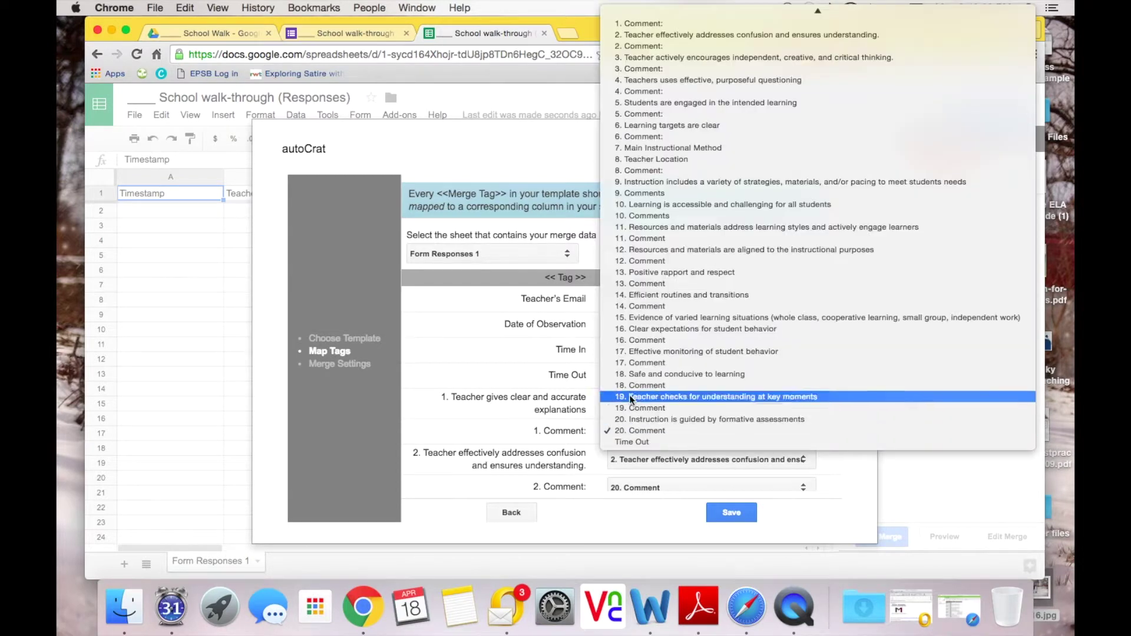
pyautogui.click(636, 25)
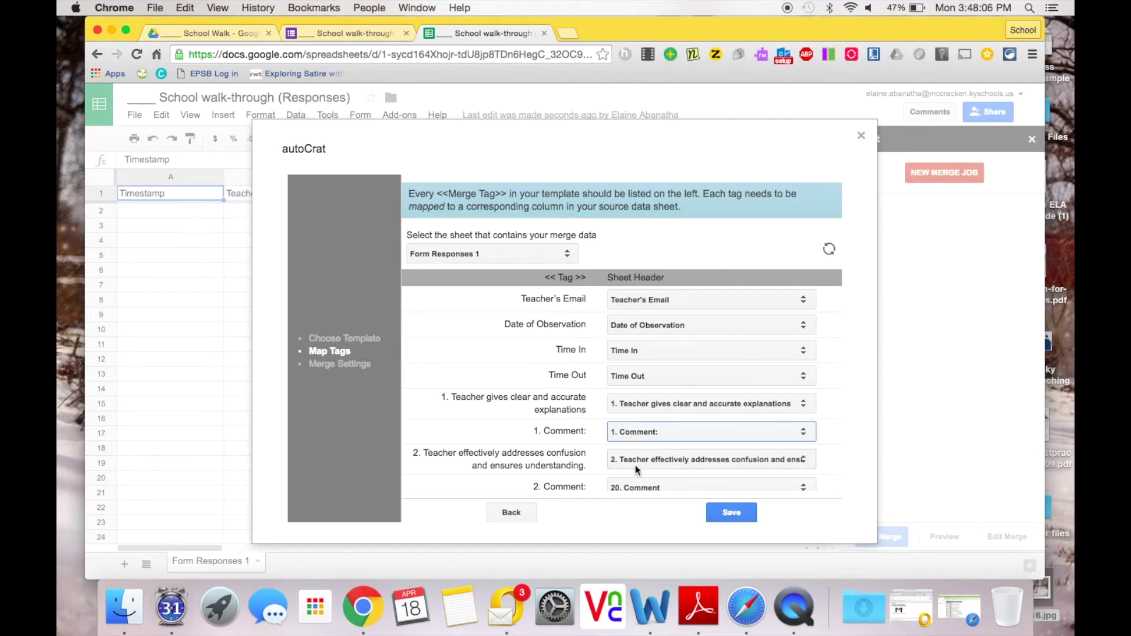
pyautogui.scroll(-2, 636, 470)
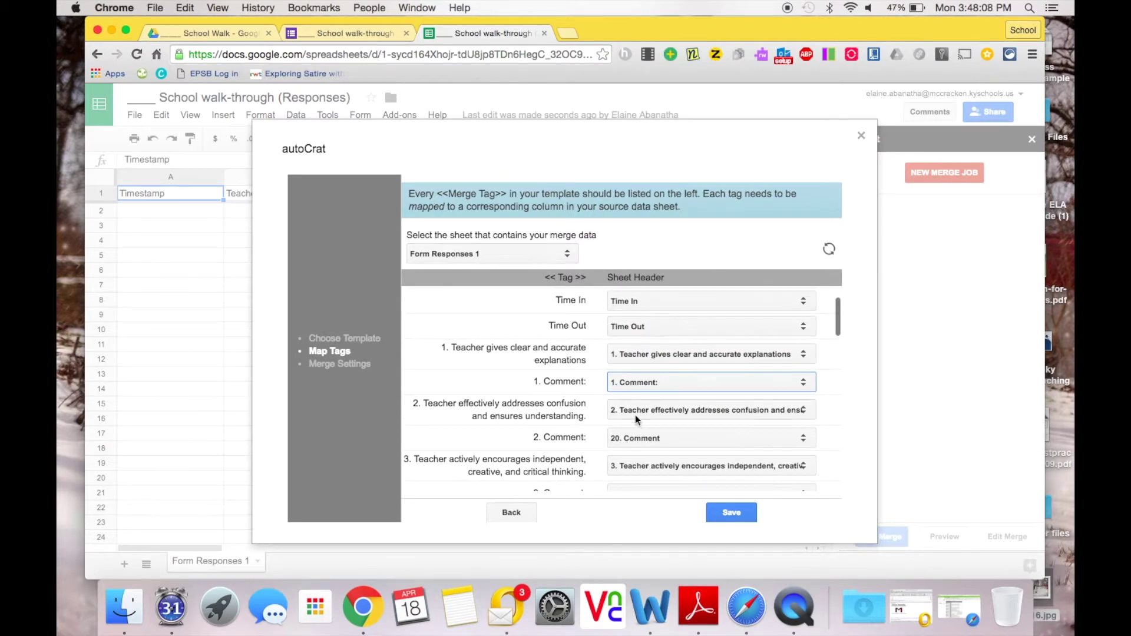
pyautogui.click(635, 438)
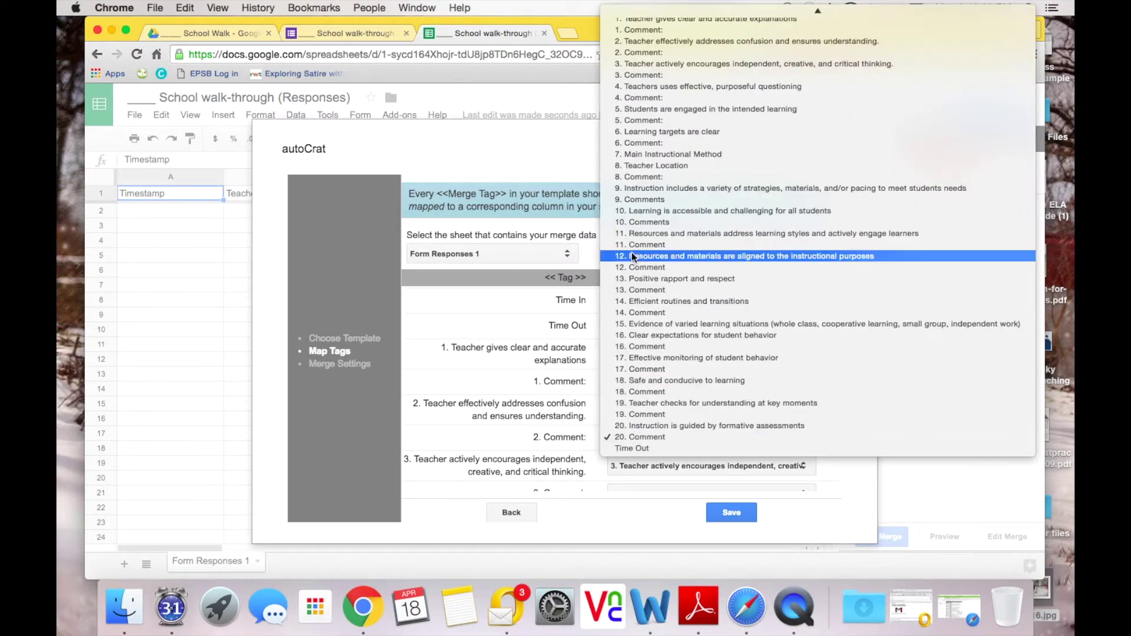
pyautogui.click(642, 52)
pyautogui.scroll(-4, 602, 387)
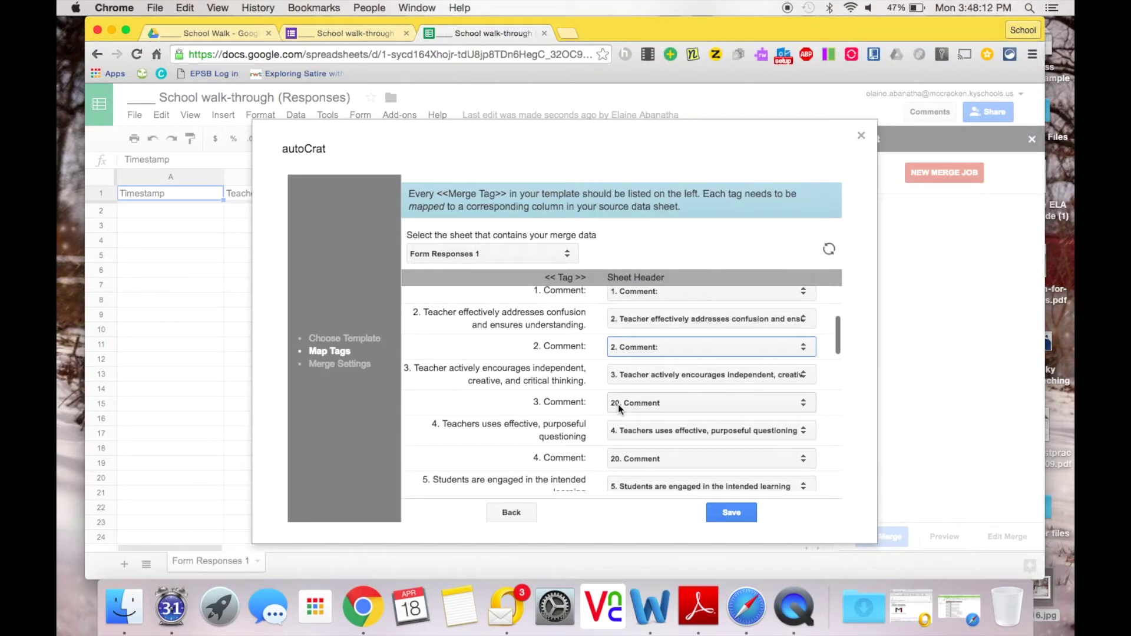
pyautogui.click(617, 404)
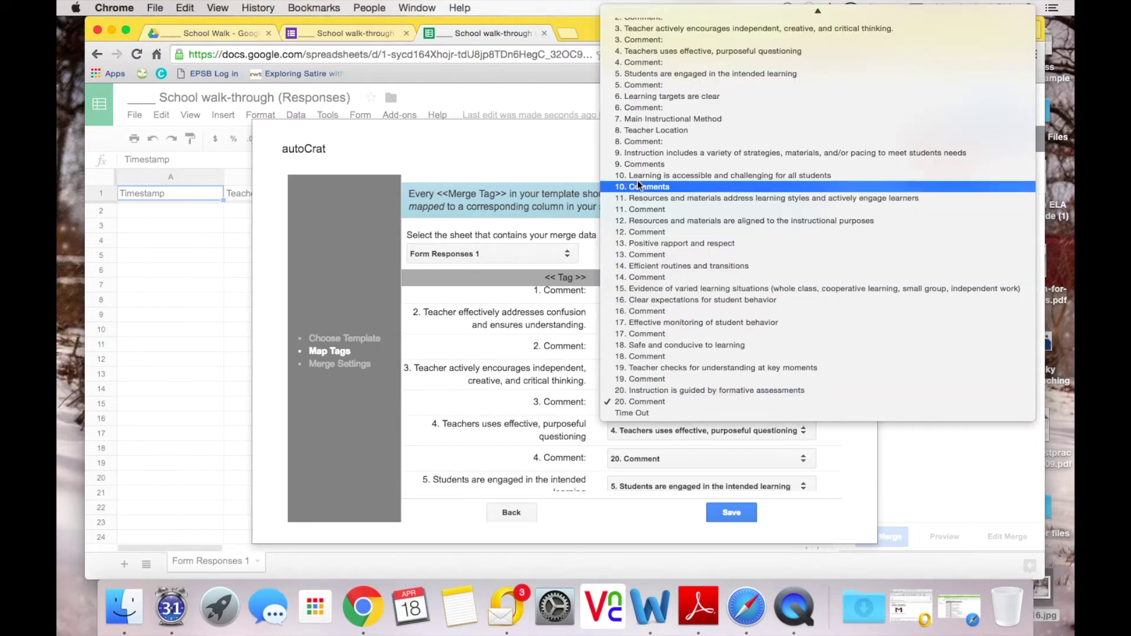
pyautogui.click(642, 39)
pyautogui.scroll(-3, 617, 401)
# Step: Map the 4., 5., 6. and 9. Comment tags to their matching comment columns
pyautogui.click(628, 348)
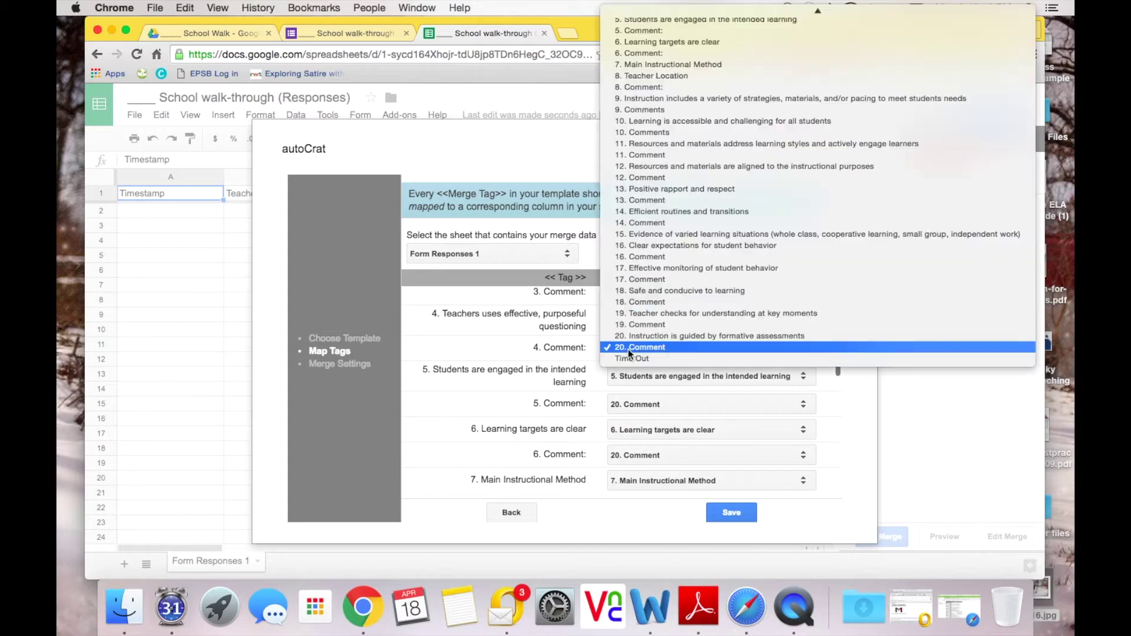
pyautogui.scroll(2, 643, 26)
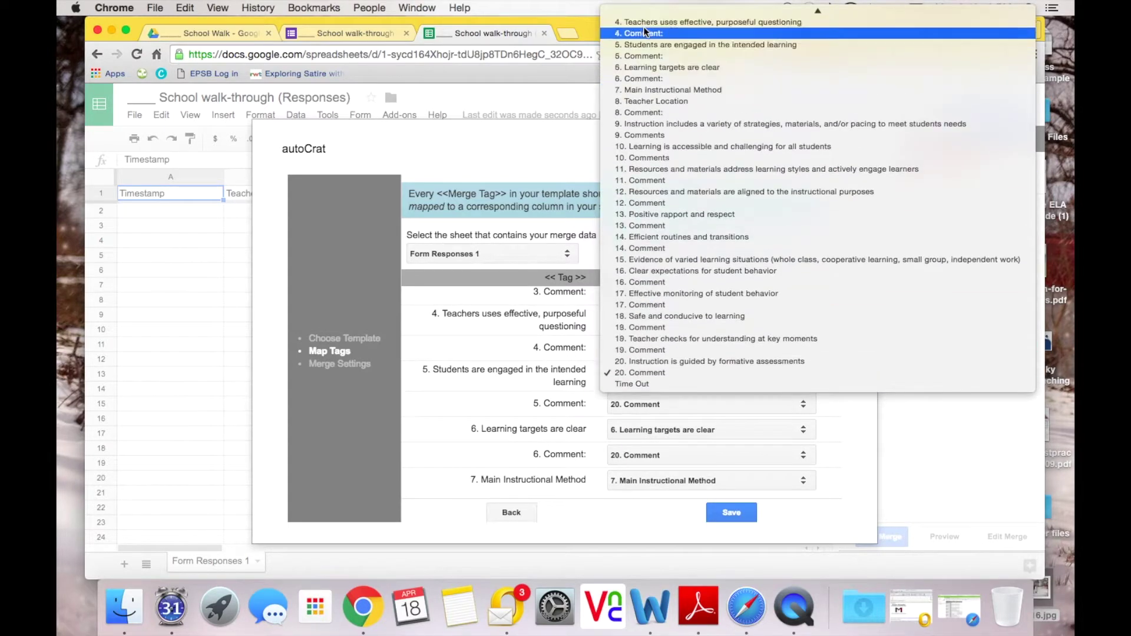
pyautogui.click(642, 56)
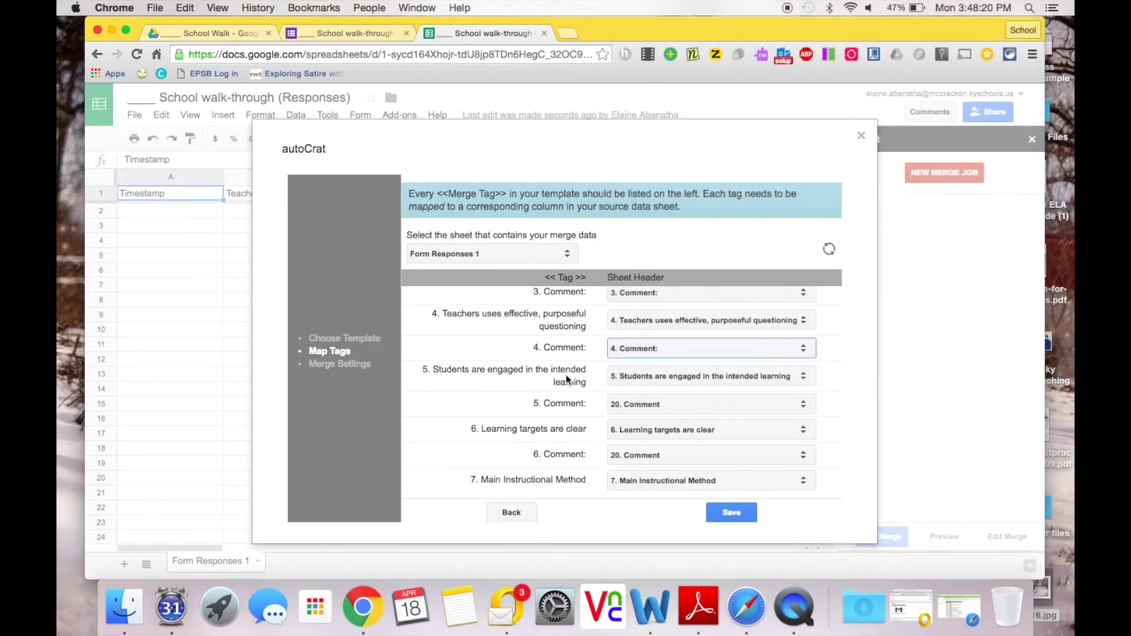
pyautogui.click(628, 404)
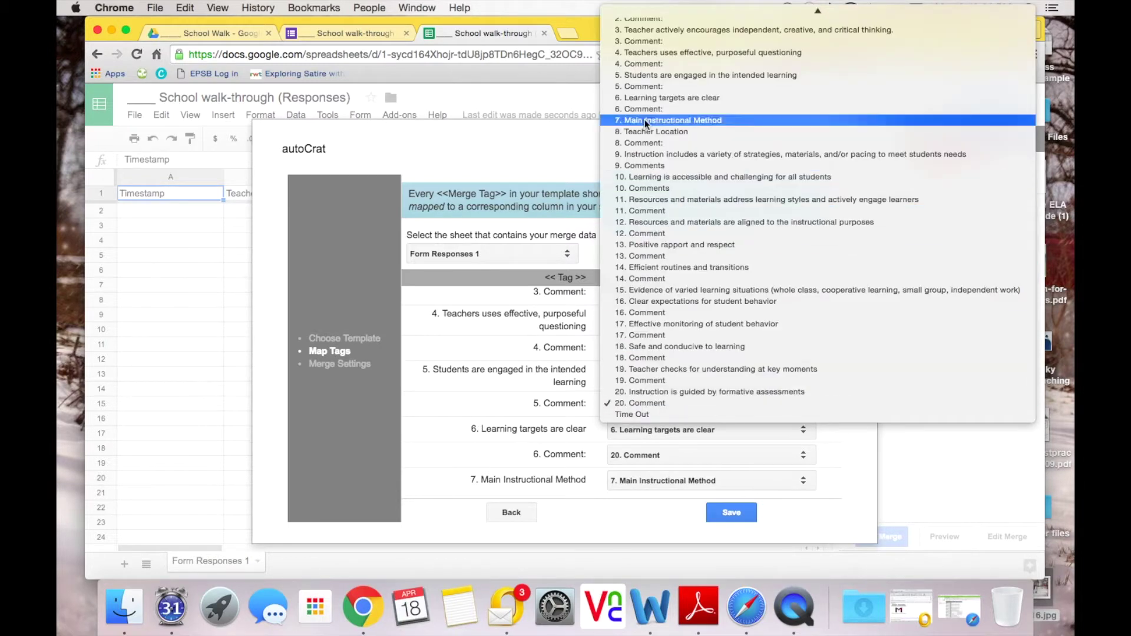
pyautogui.click(645, 86)
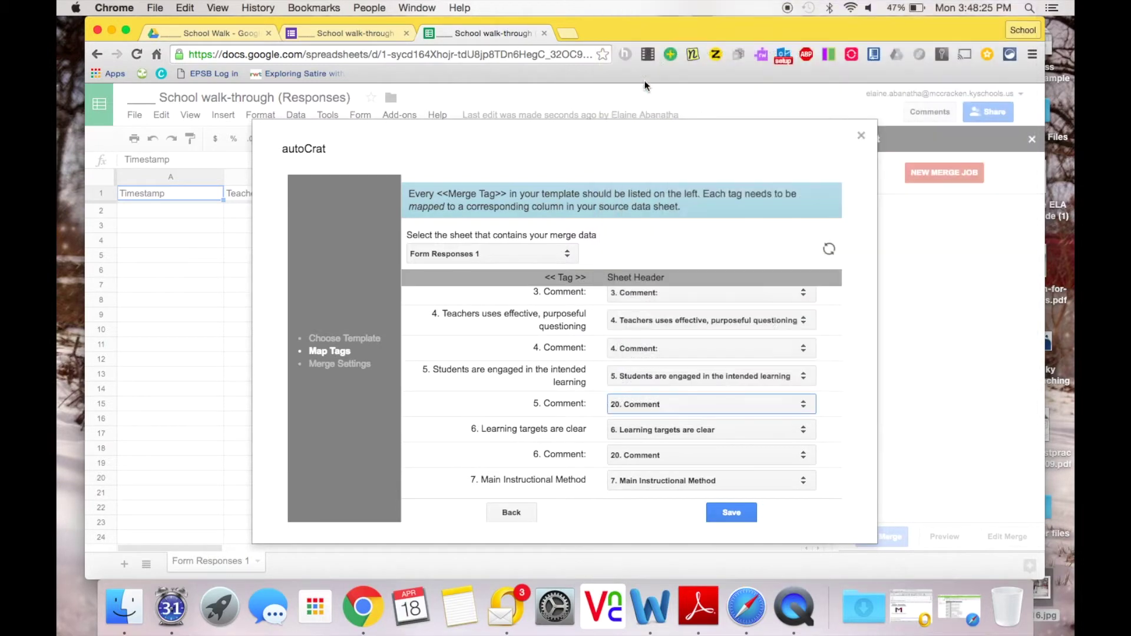
pyautogui.click(631, 454)
pyautogui.click(647, 160)
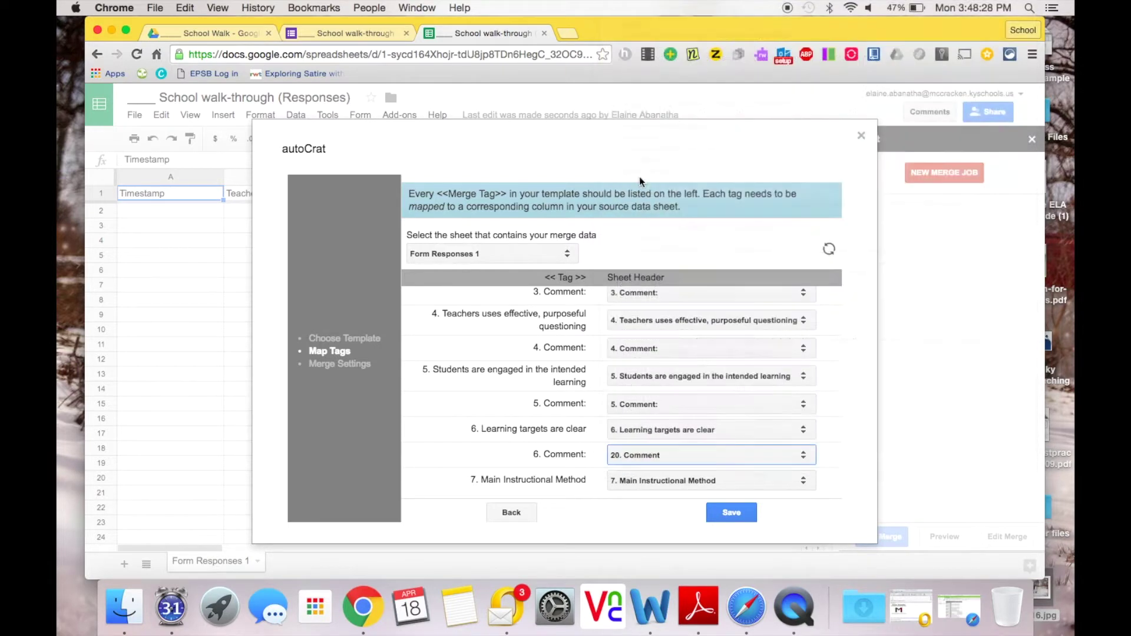
pyautogui.scroll(-5, 639, 460)
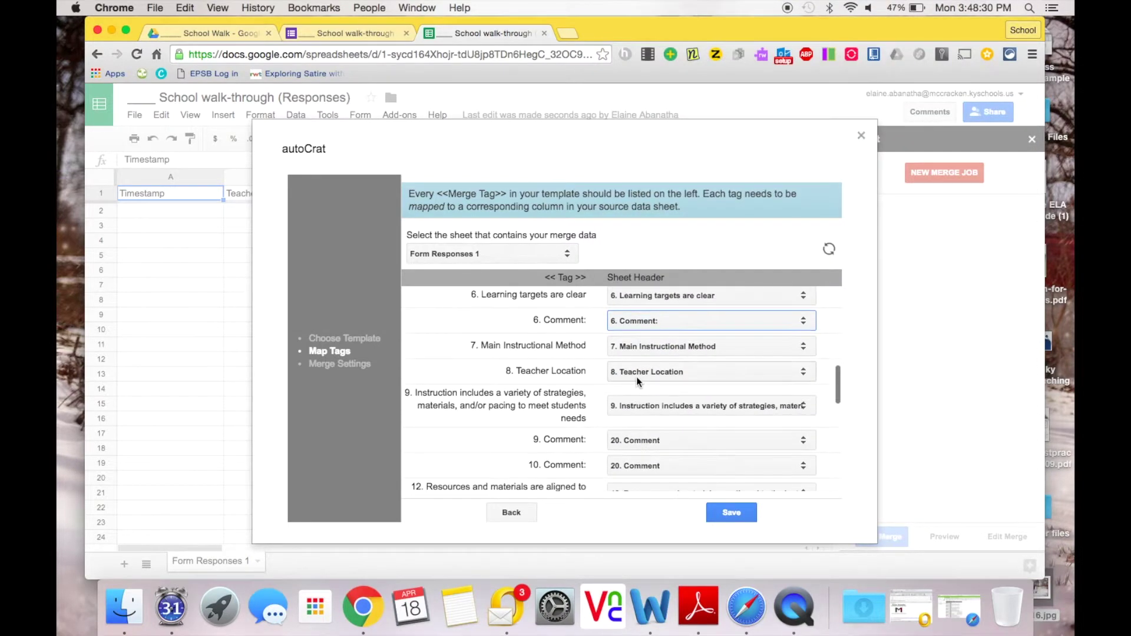
pyautogui.click(643, 440)
pyautogui.click(653, 227)
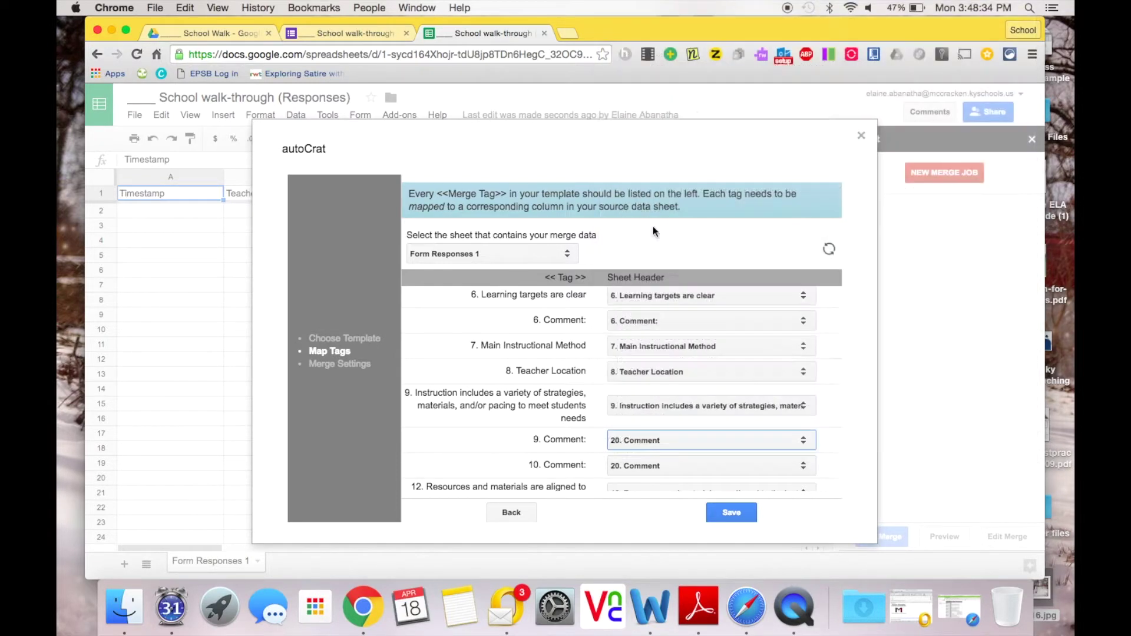
pyautogui.scroll(-2, 631, 412)
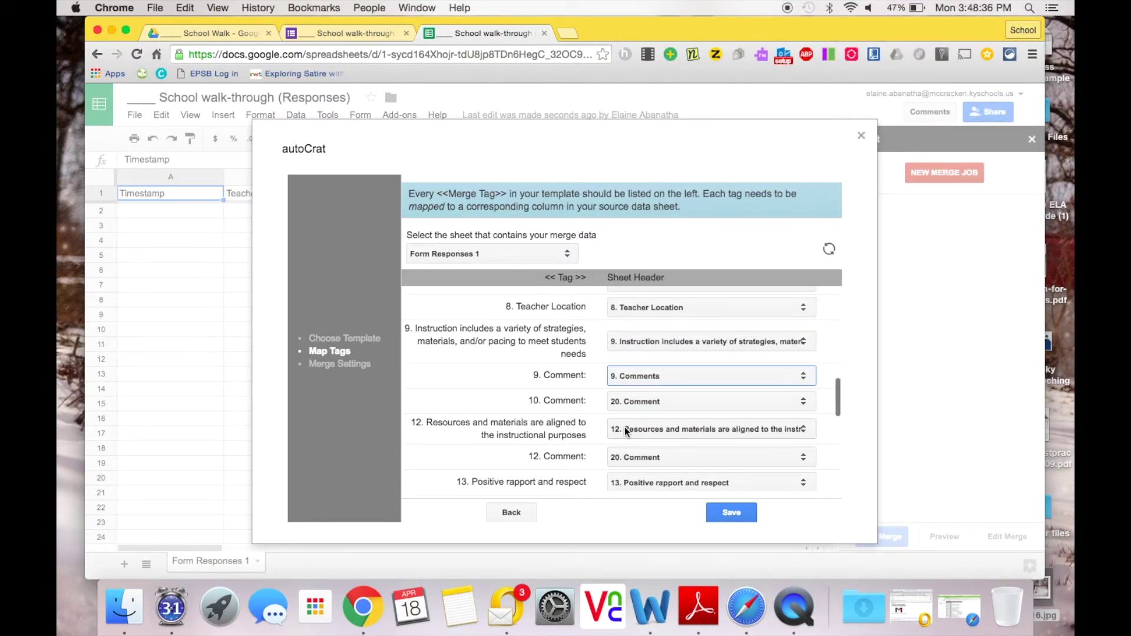
# Step: Keep 12. Resources as mapped and map the 12. Comment and 13. Comment tags to their columns
pyautogui.click(625, 429)
pyautogui.click(625, 429)
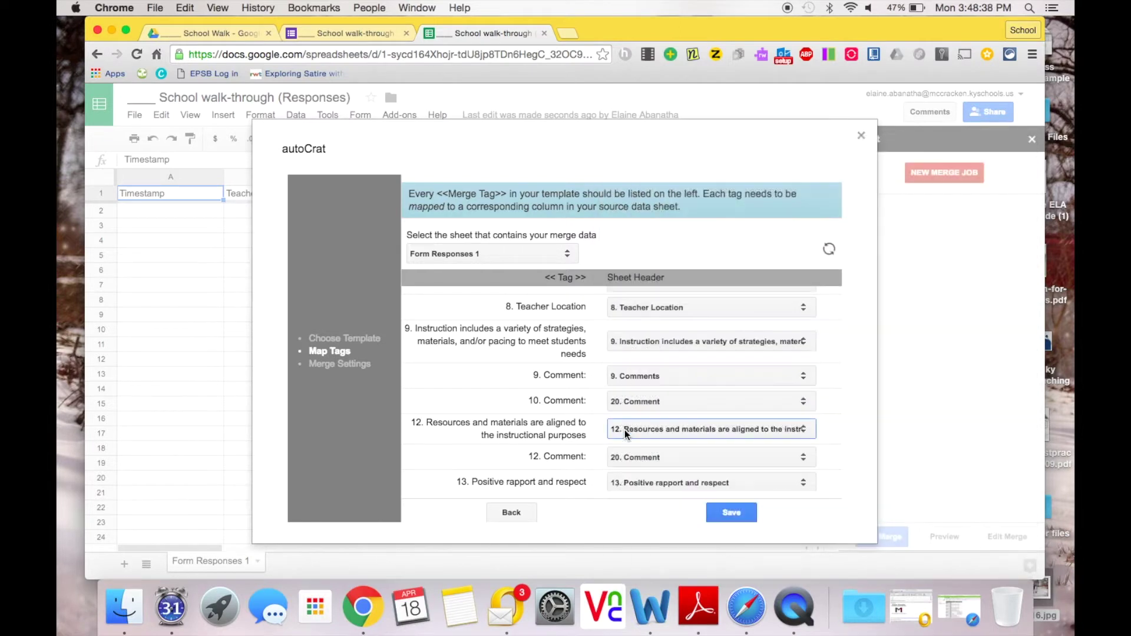
pyautogui.click(627, 460)
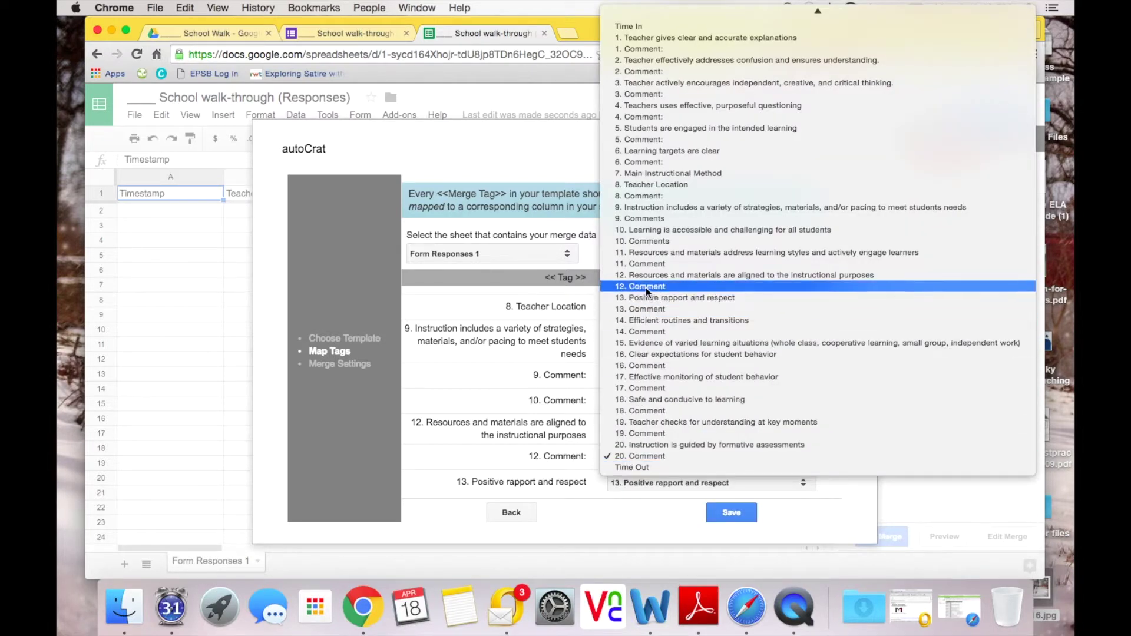
pyautogui.click(645, 286)
pyautogui.scroll(-2, 586, 434)
pyautogui.click(617, 438)
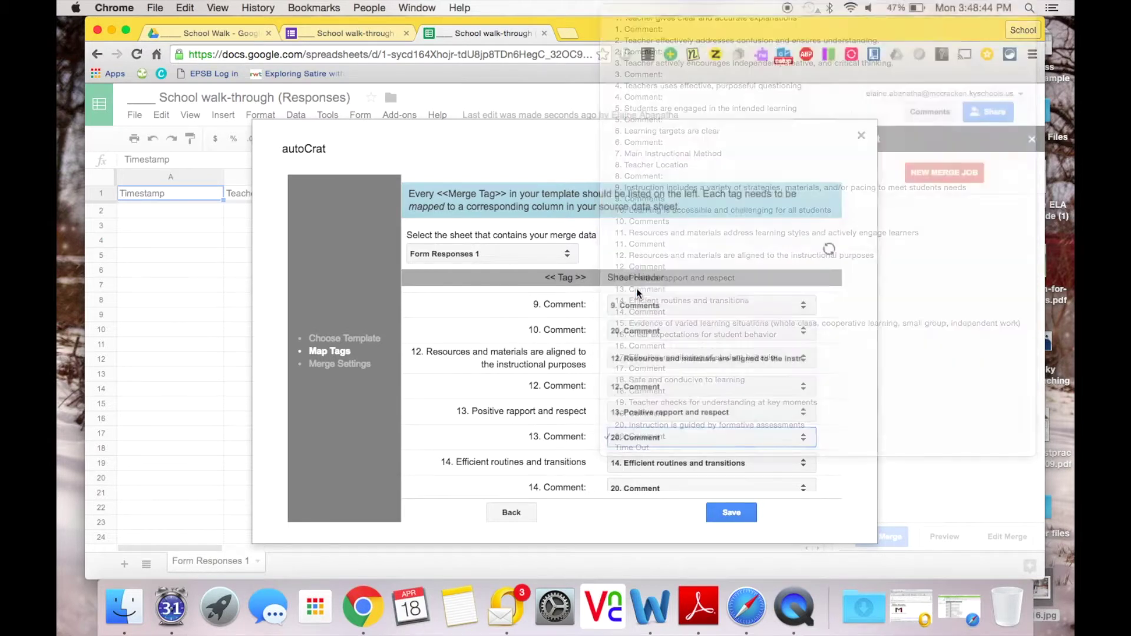
pyautogui.click(636, 288)
pyautogui.scroll(-1, 574, 492)
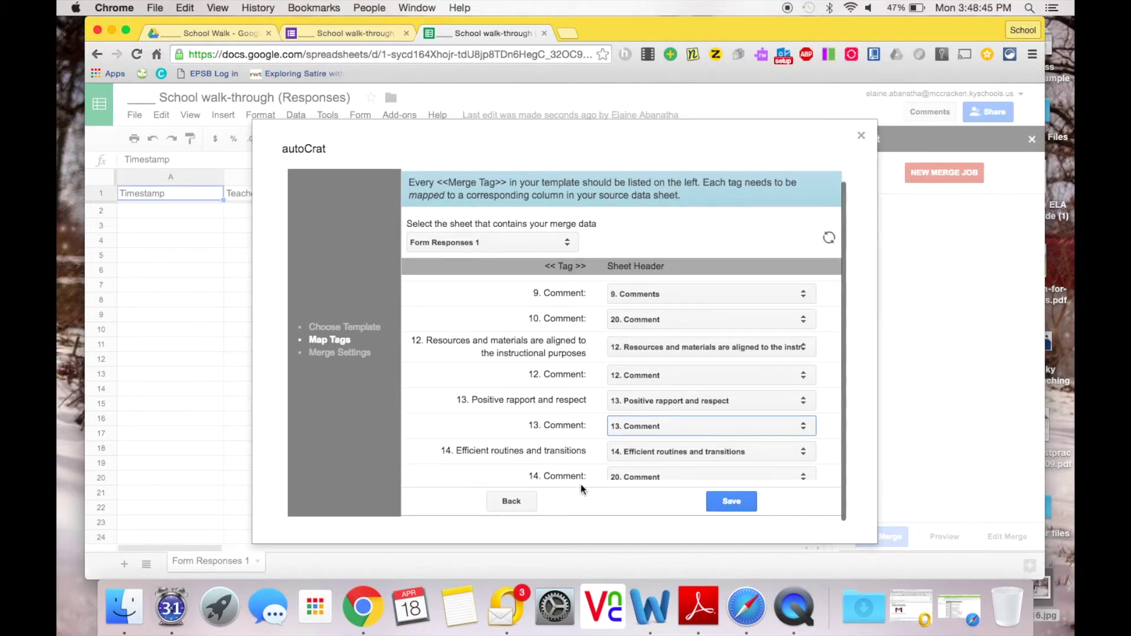
# Step: Map the 14., 16. and 17. Comment tags to their matching comment columns
pyautogui.click(635, 475)
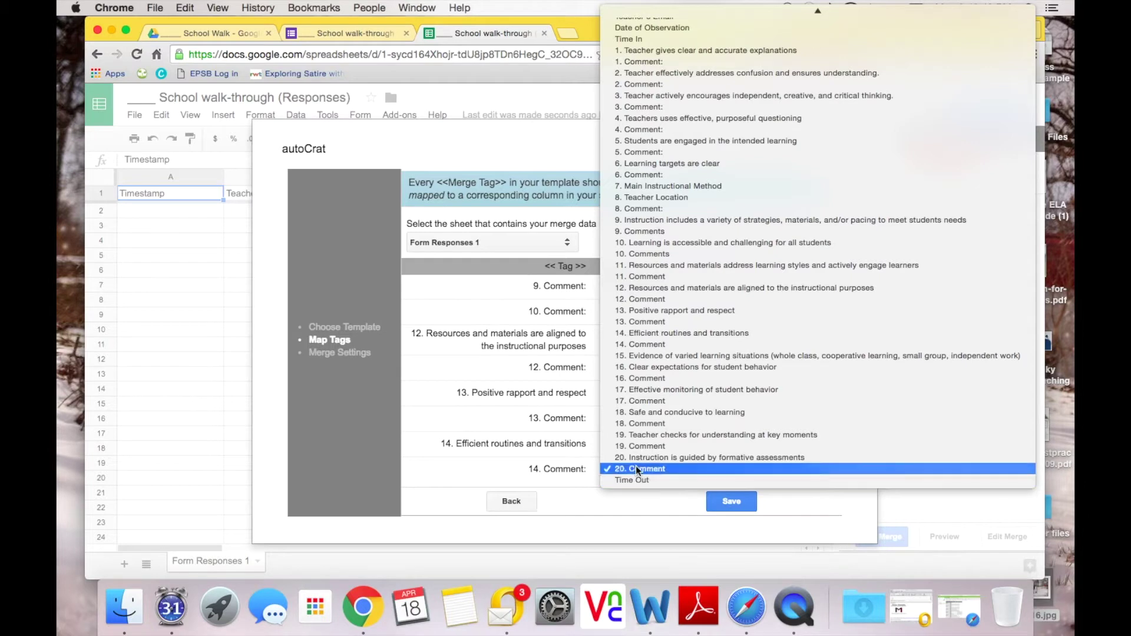
pyautogui.click(646, 333)
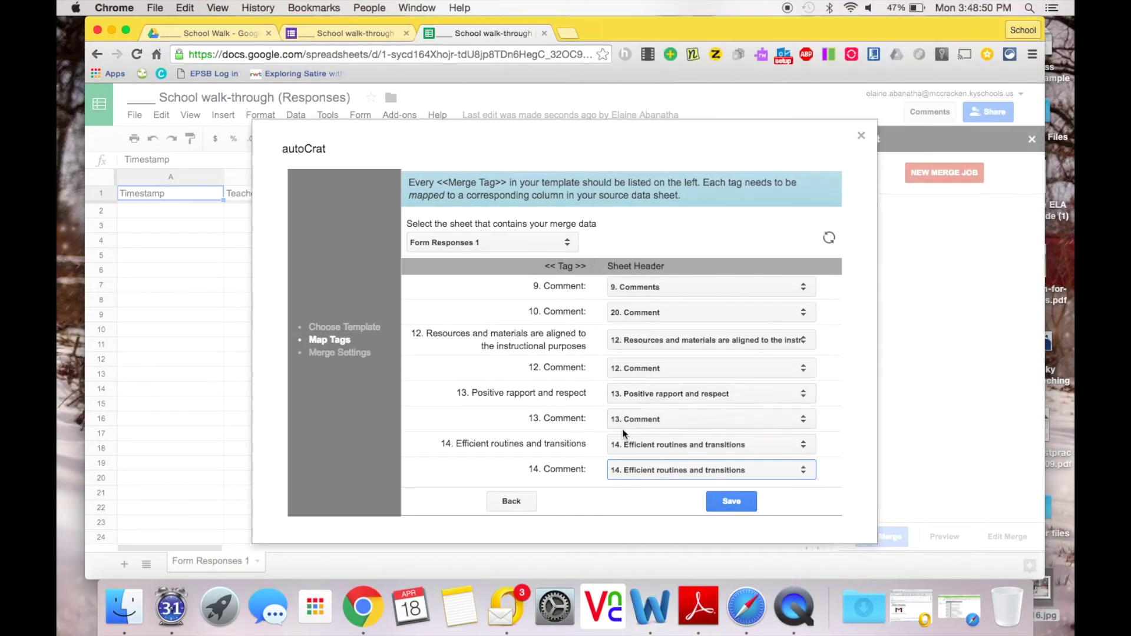
pyautogui.scroll(-5, 622, 430)
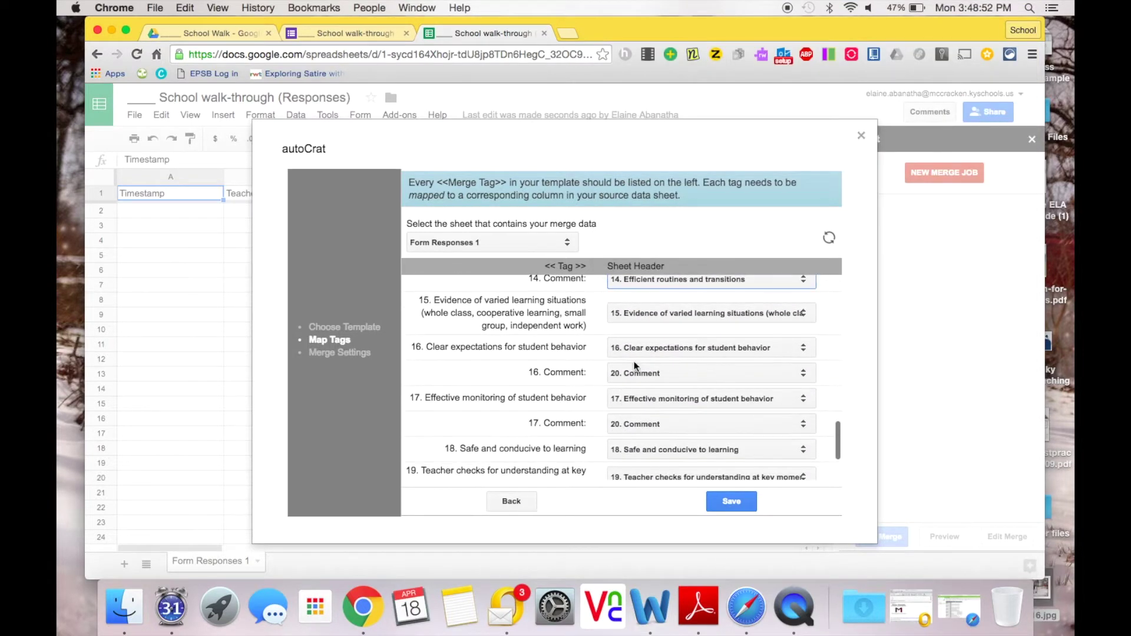
pyautogui.click(634, 373)
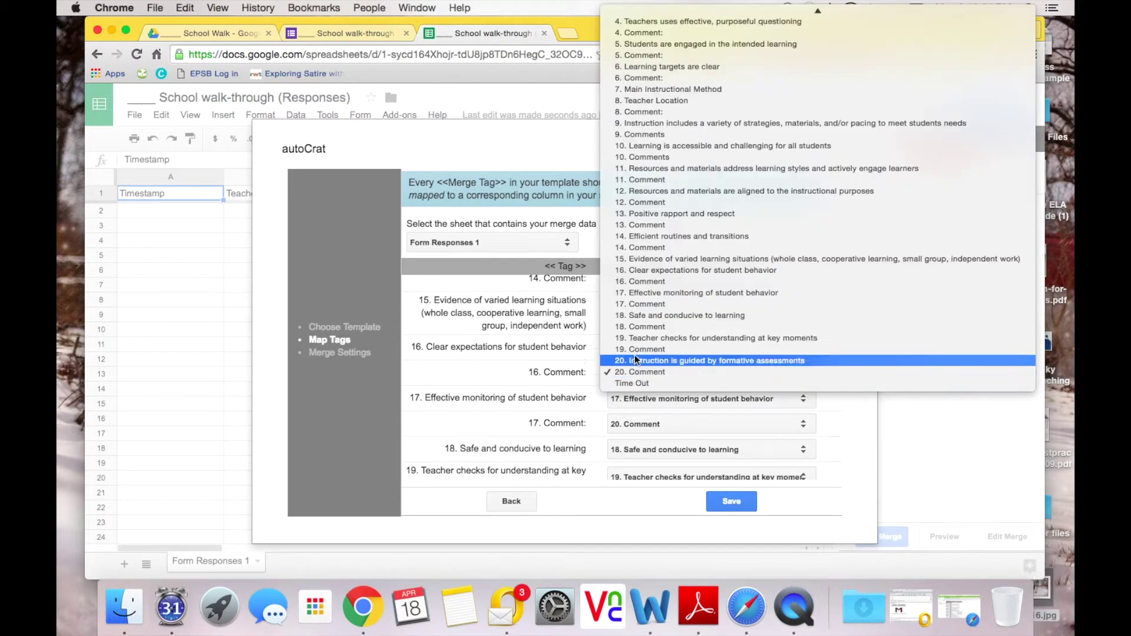
pyautogui.click(642, 281)
pyautogui.click(627, 428)
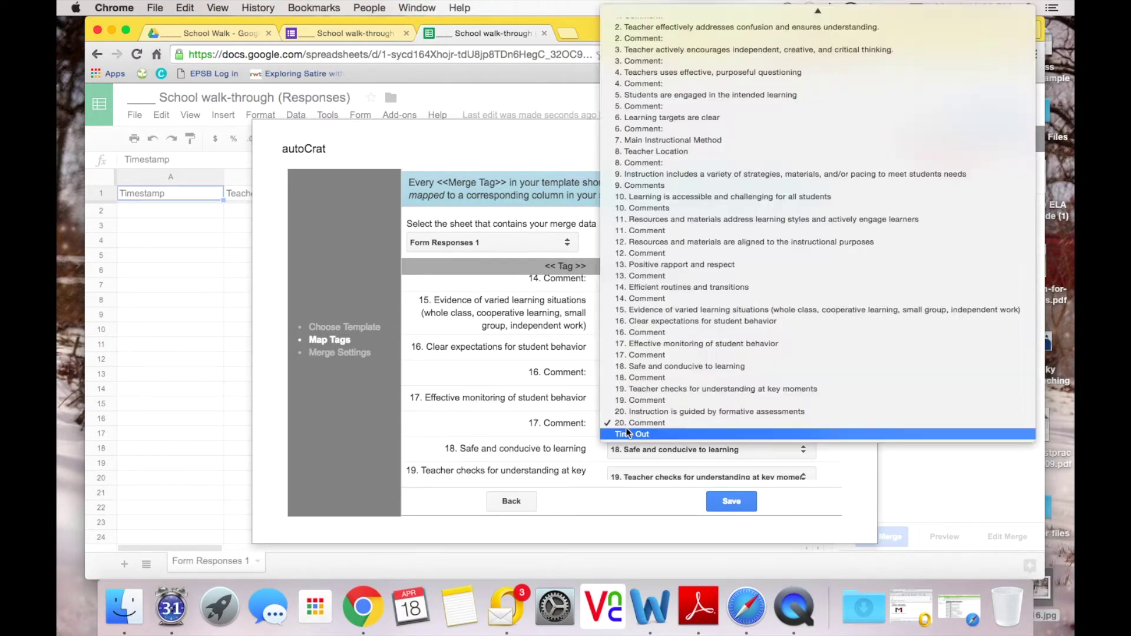
pyautogui.click(637, 354)
# Step: Map 19. Comments to the 19. Comment column and keep 20. Comment's existing mapping
pyautogui.scroll(-2, 619, 455)
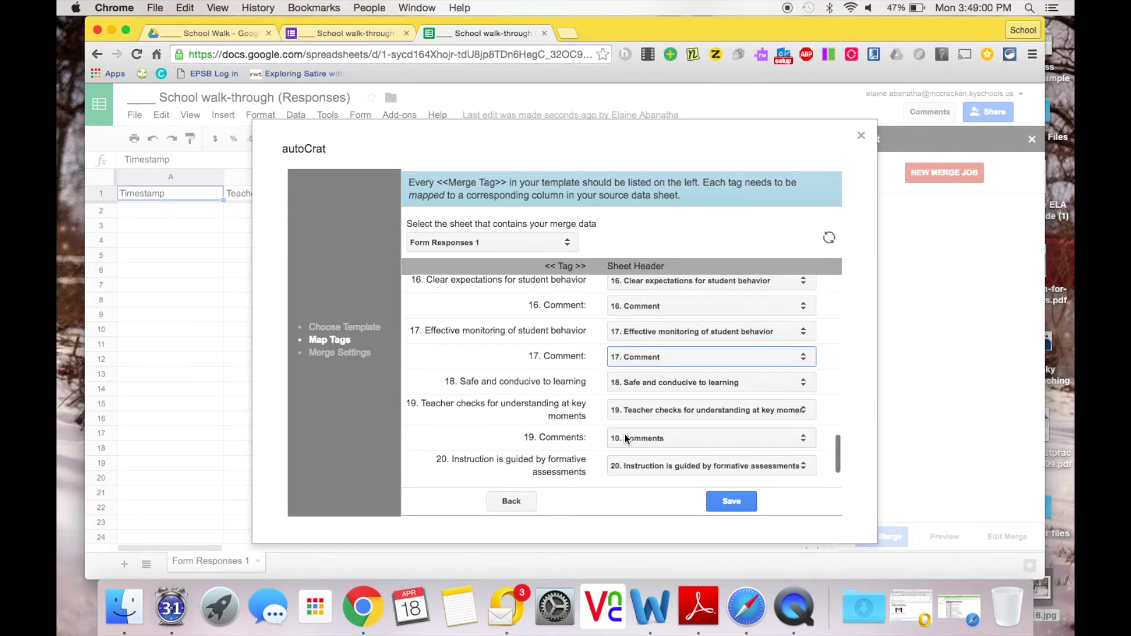
pyautogui.click(625, 434)
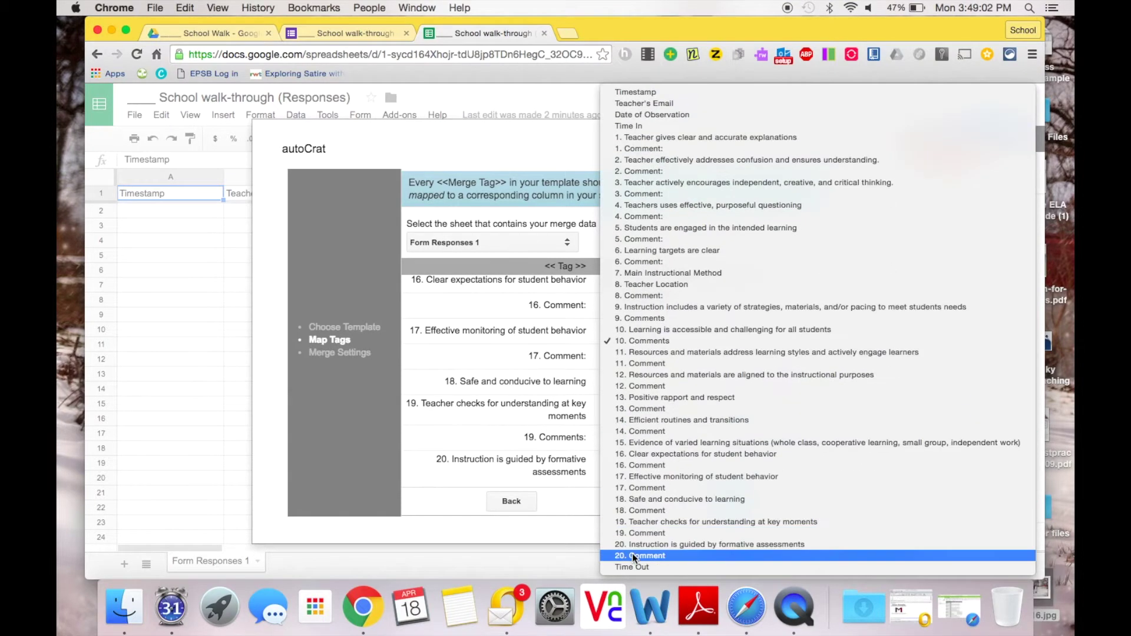
pyautogui.click(629, 601)
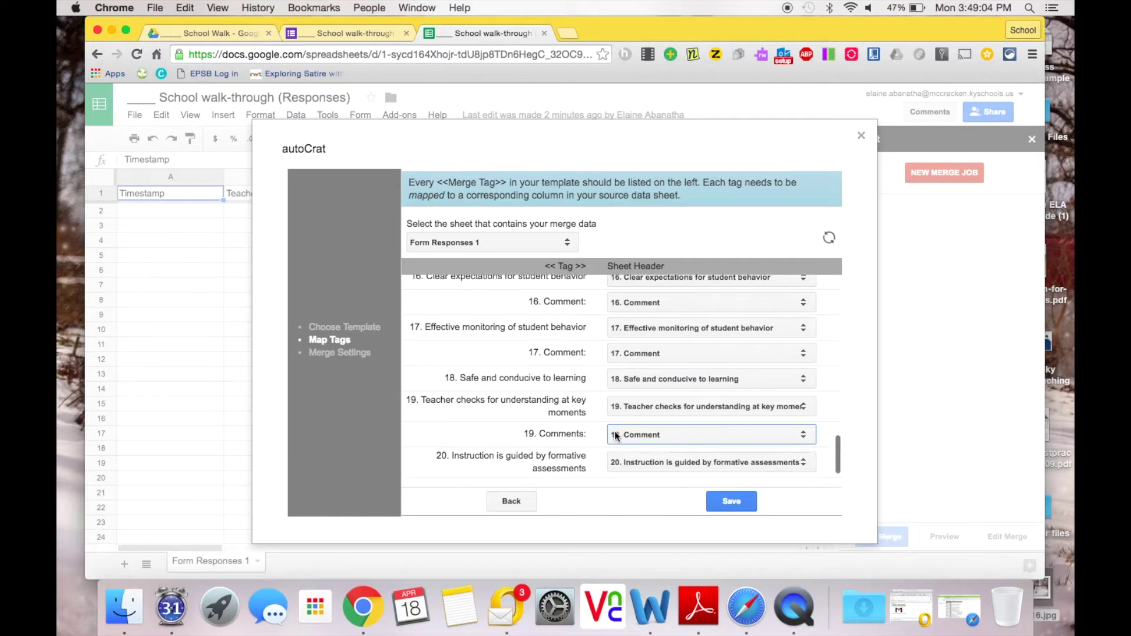
pyautogui.scroll(-1, 614, 431)
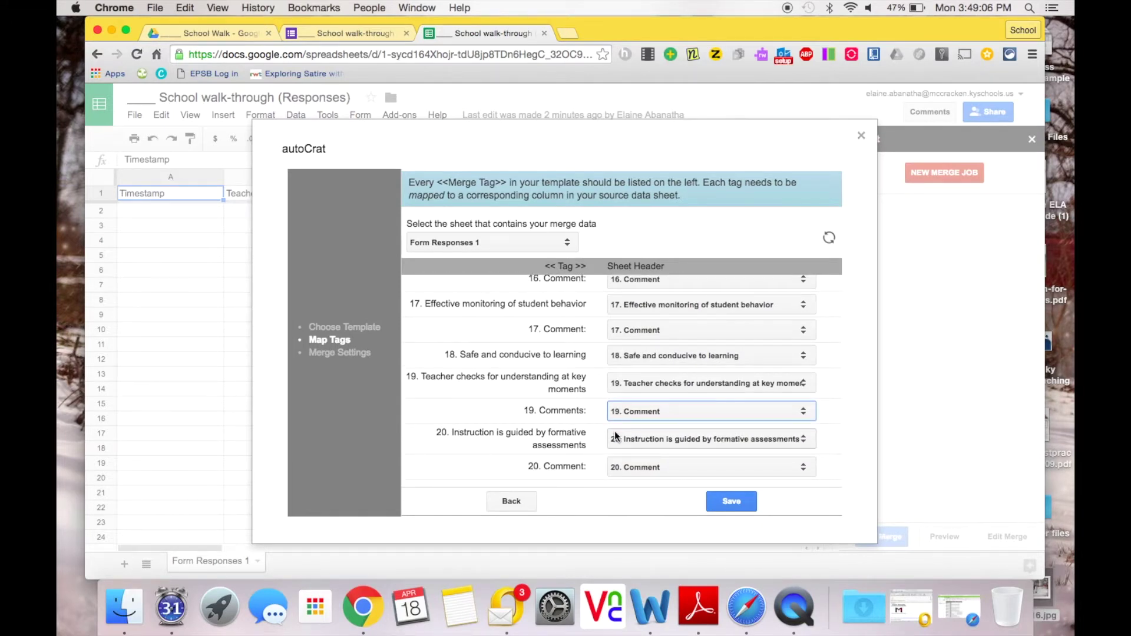
pyautogui.click(628, 468)
pyautogui.click(624, 466)
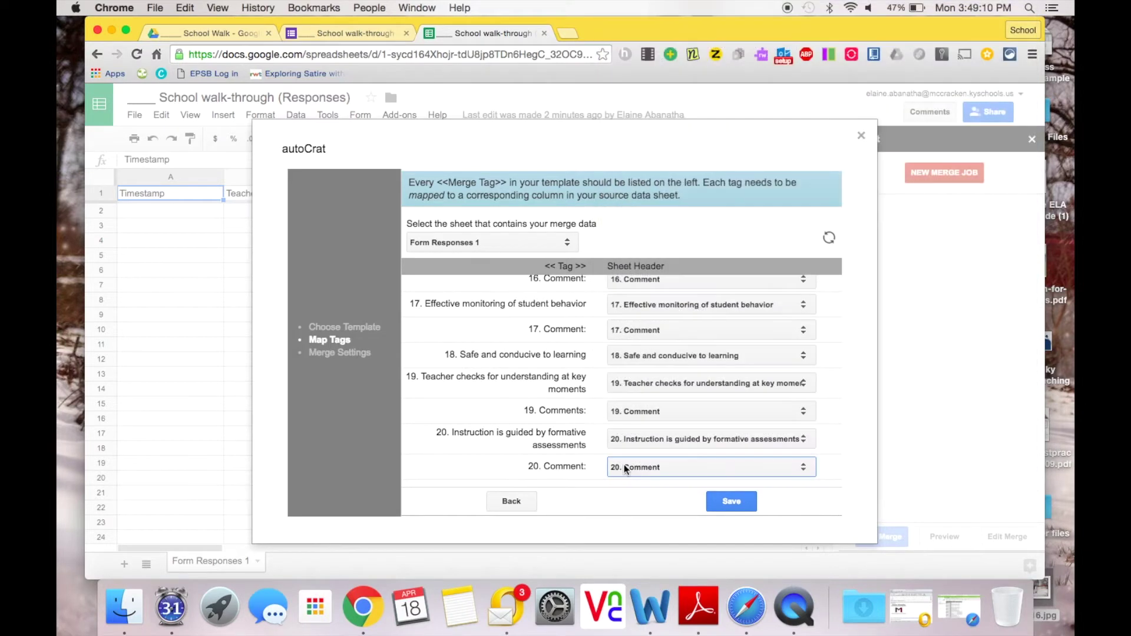
# Step: Save the tag mapping, use $teachersEmail as the file naming convention, and output PDF files
pyautogui.click(720, 501)
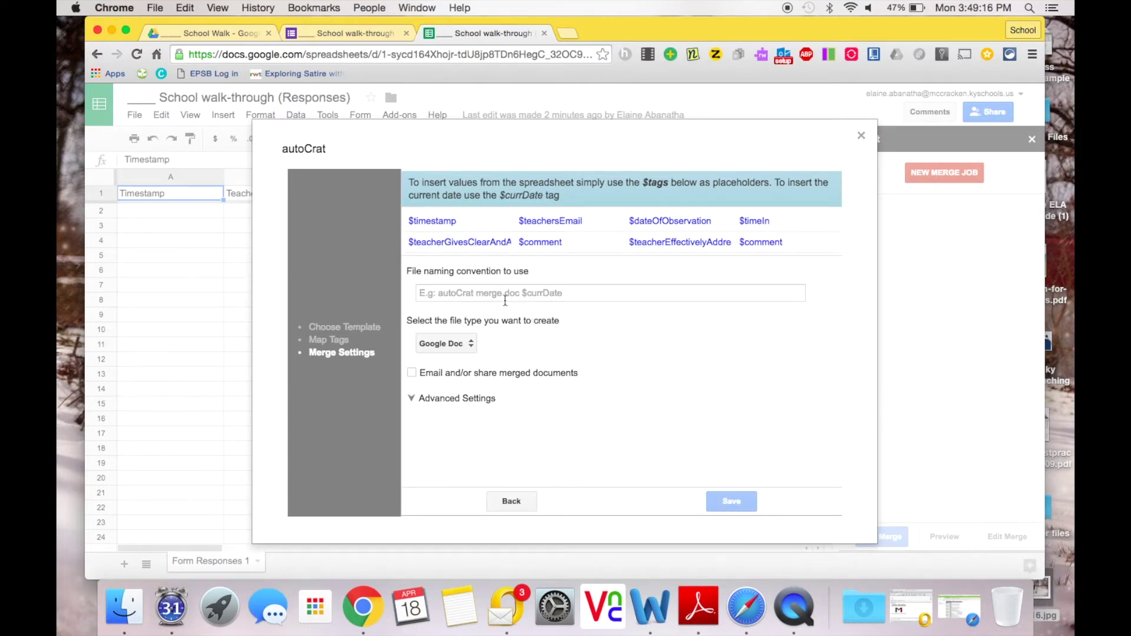
pyautogui.click(502, 296)
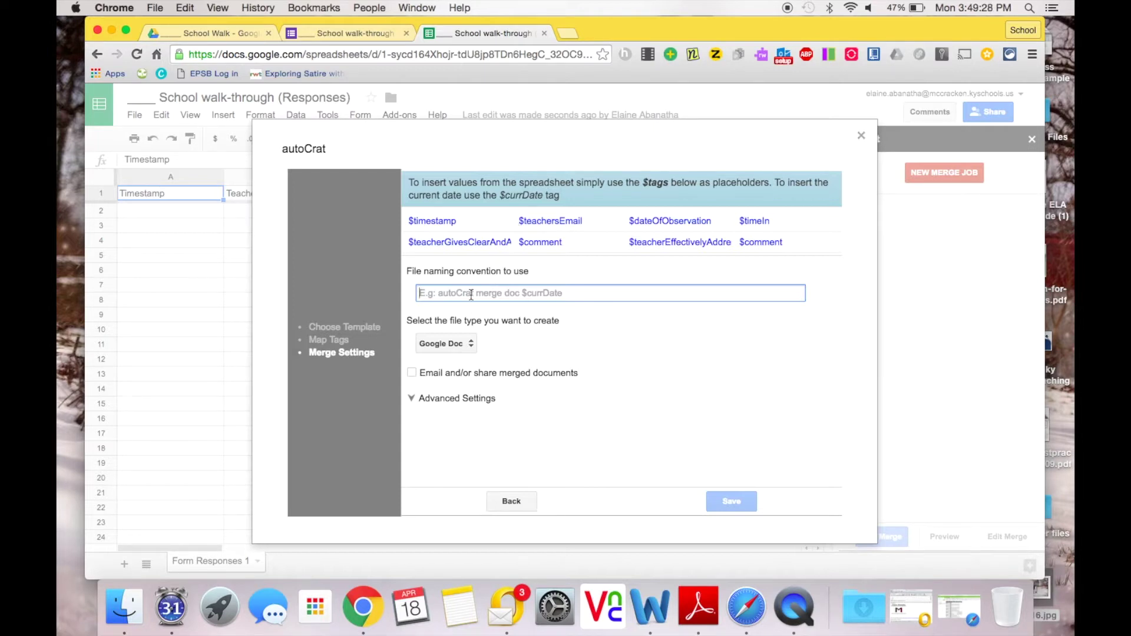
pyautogui.write('$')
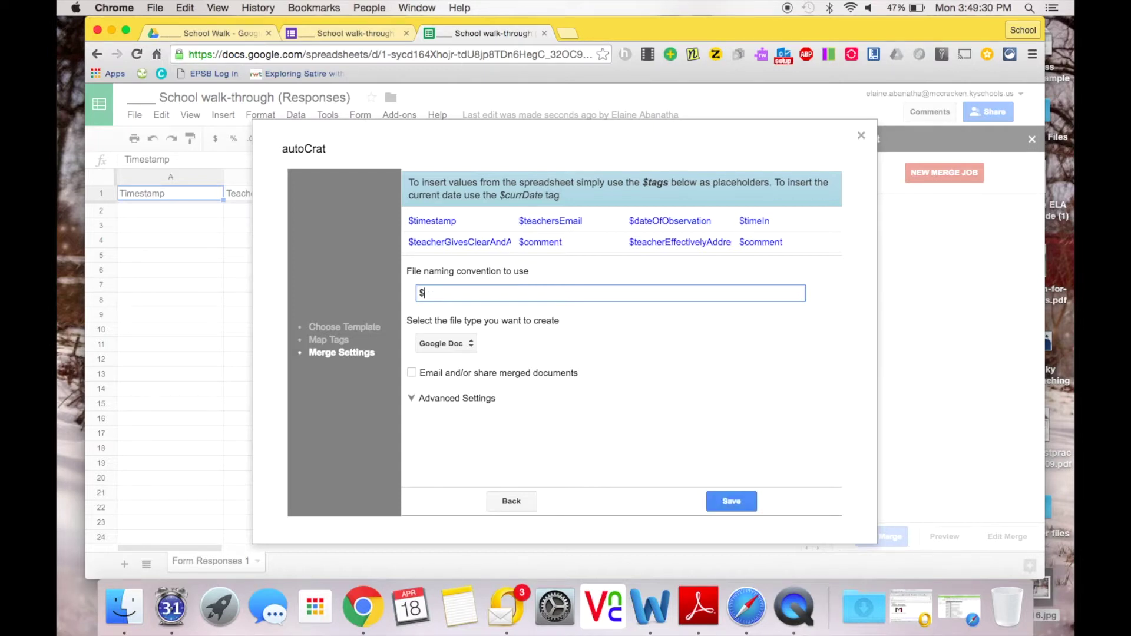
pyautogui.write('teachersEmail')
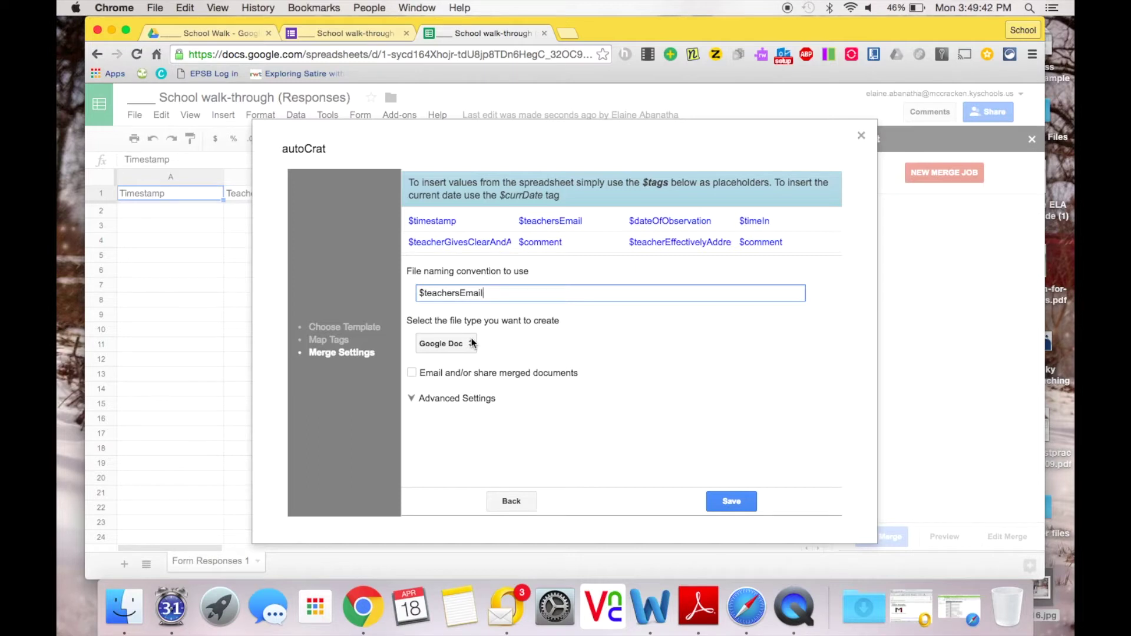
pyautogui.click(472, 344)
pyautogui.click(469, 355)
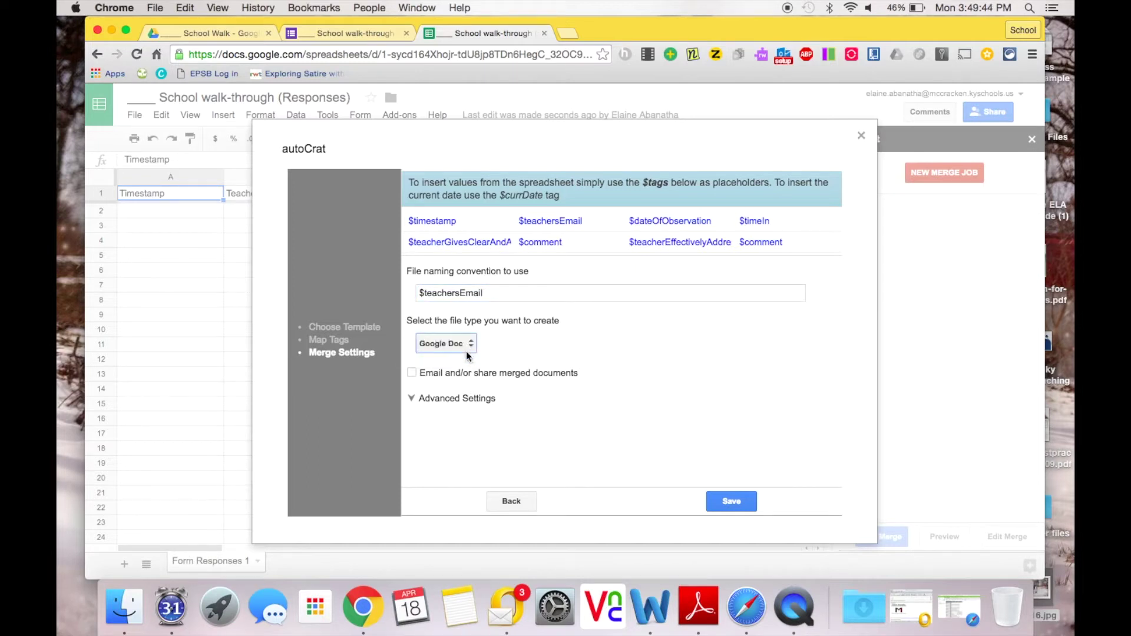
# Step: Email merged PDFs to $teachersEmail with subject 'Your Walk Through' and message 'Please see attached.'
pyautogui.click(411, 373)
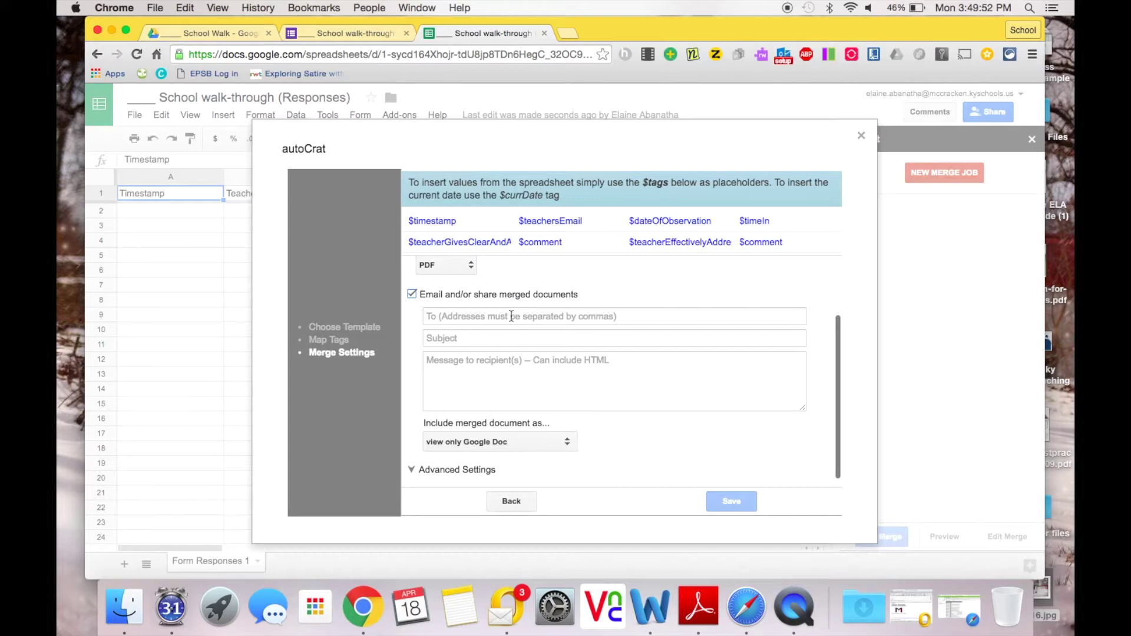
pyautogui.click(510, 316)
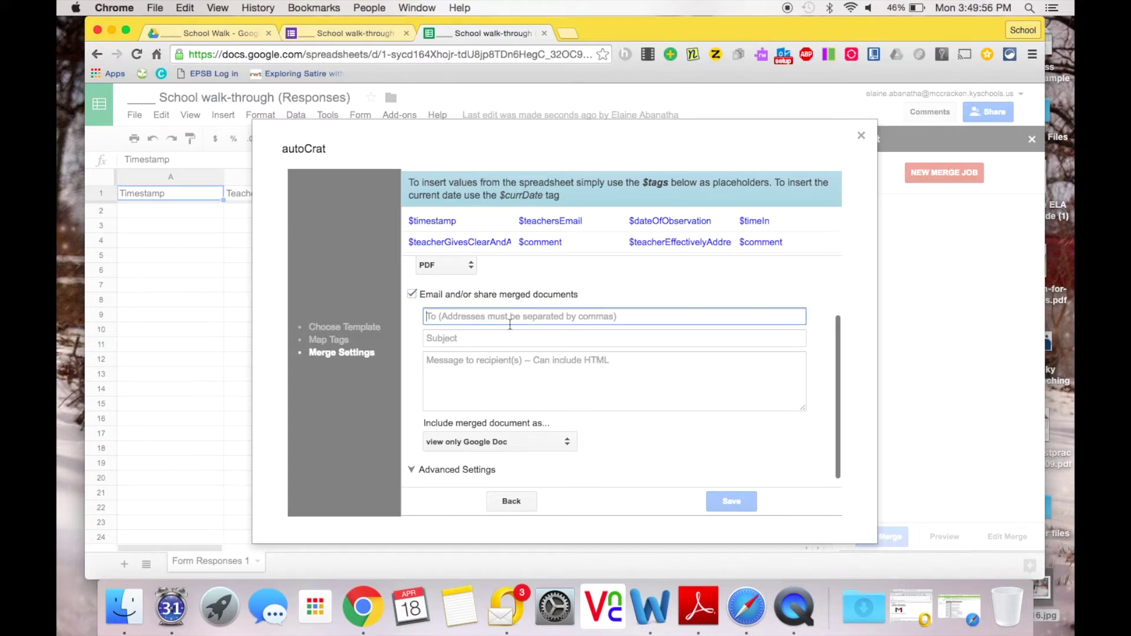
pyautogui.click(511, 323)
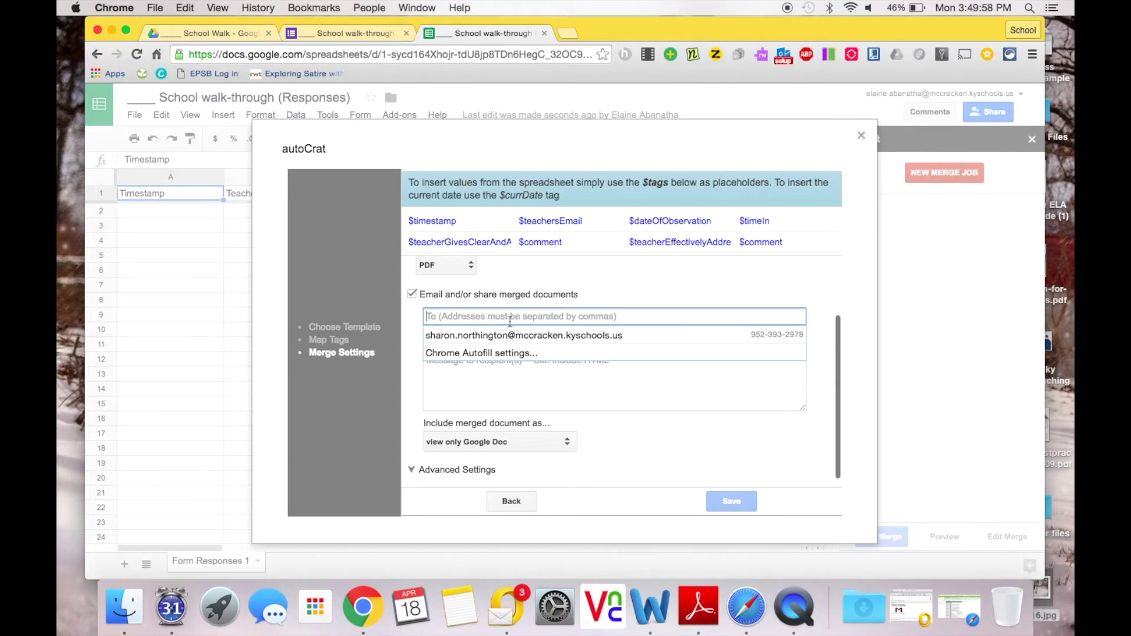
pyautogui.write('$teacher')
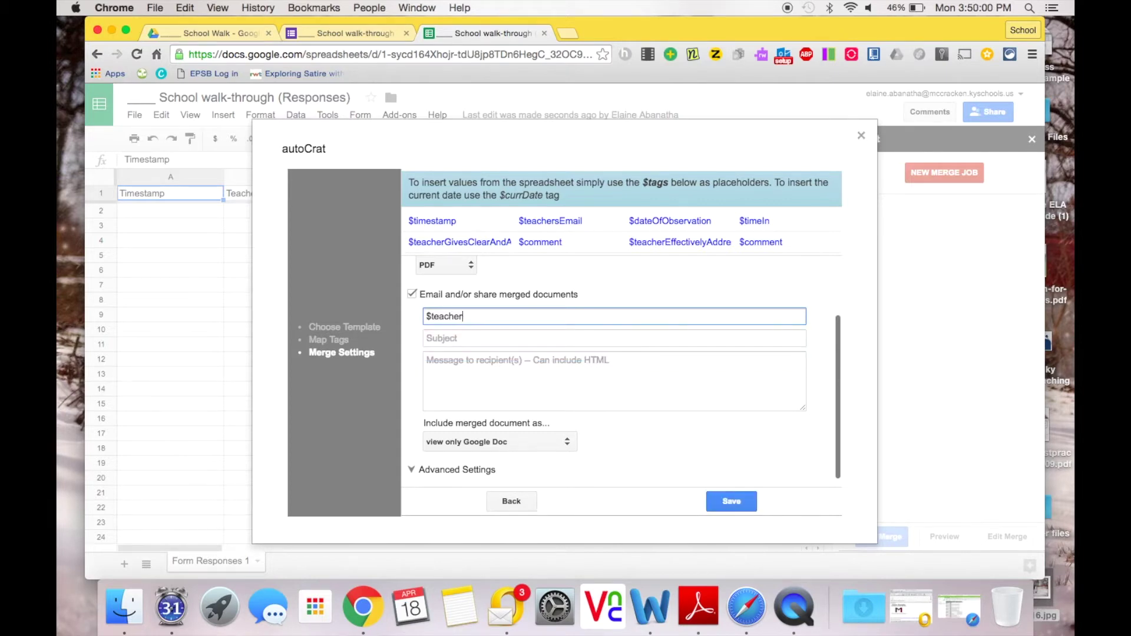
pyautogui.write('sEmail')
pyautogui.click(439, 338)
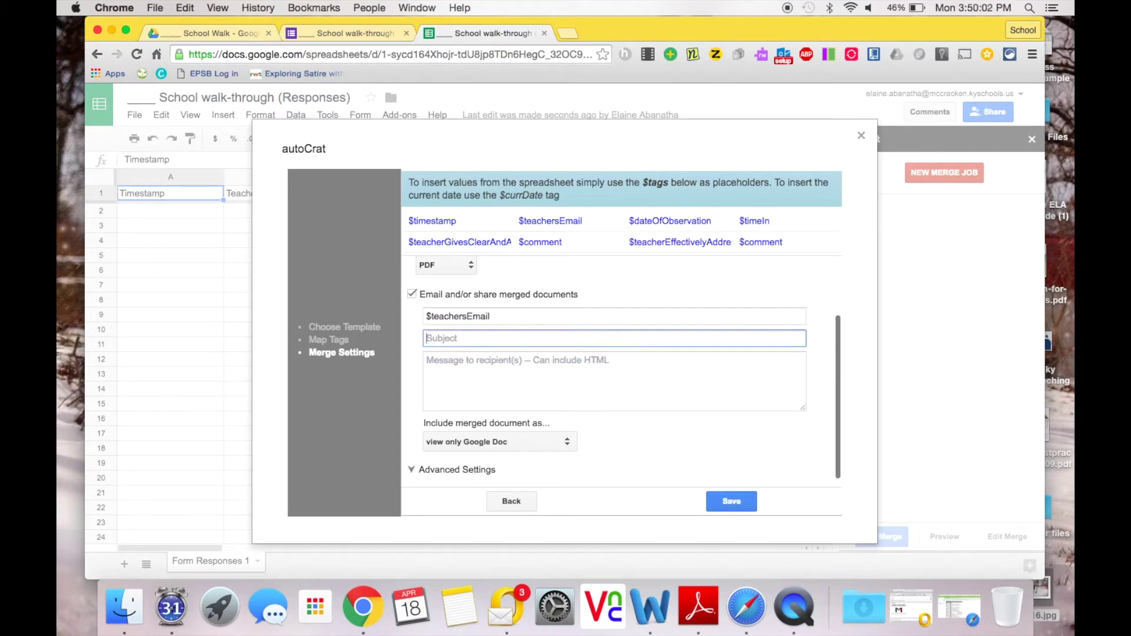
pyautogui.write('Your Walk Through')
pyautogui.press('Tab')
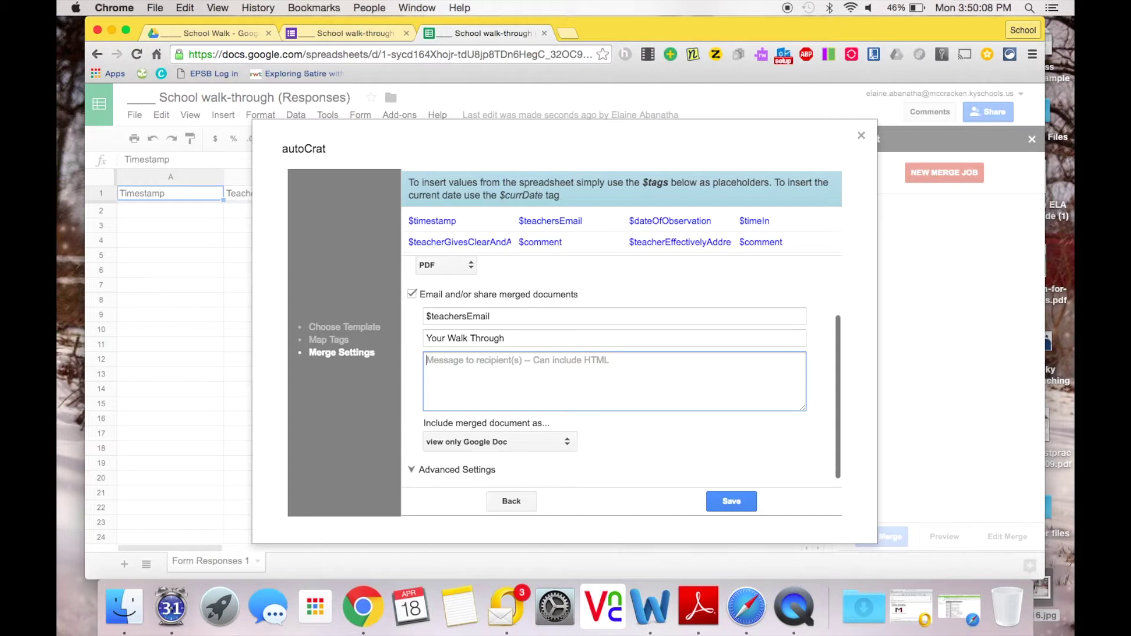
pyautogui.write('Please see at')
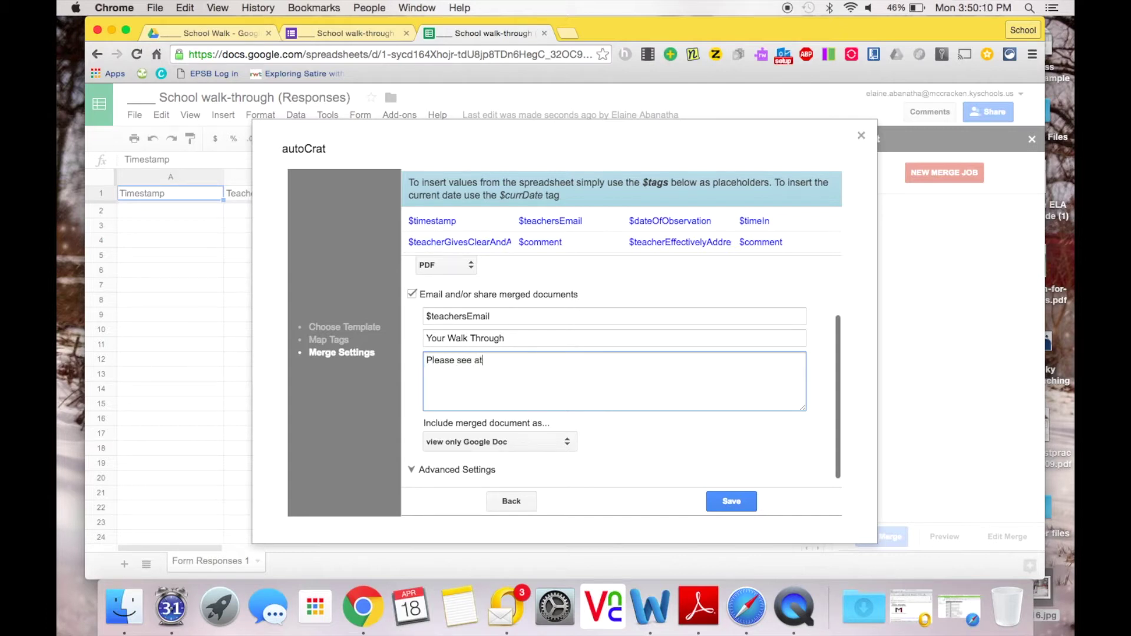
pyautogui.write('tached.')
pyautogui.click(561, 443)
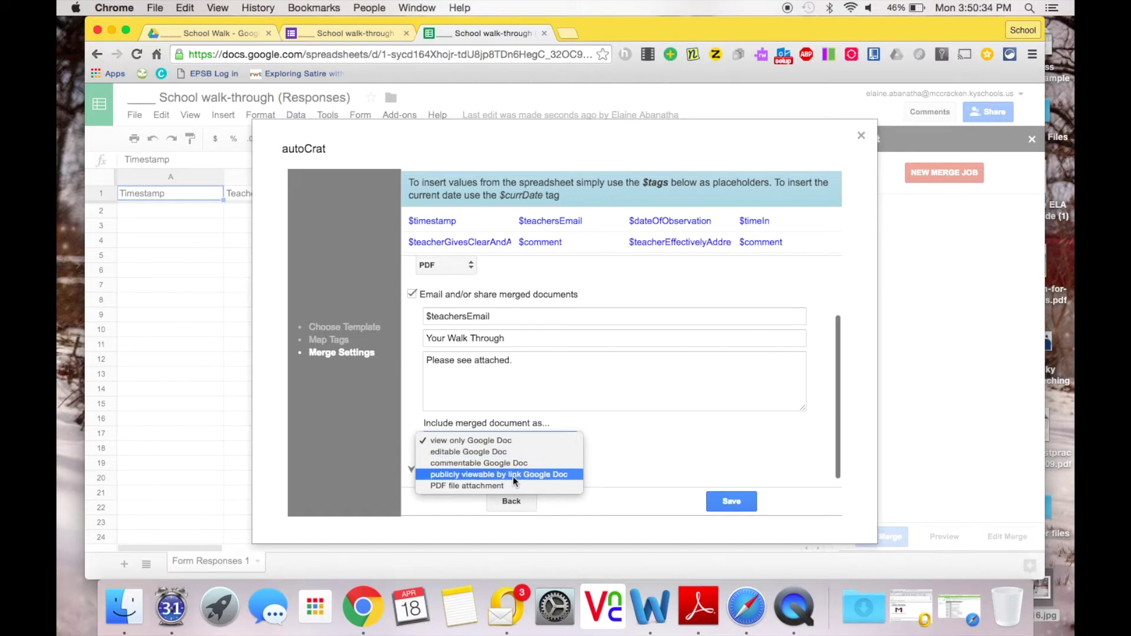
pyautogui.click(501, 485)
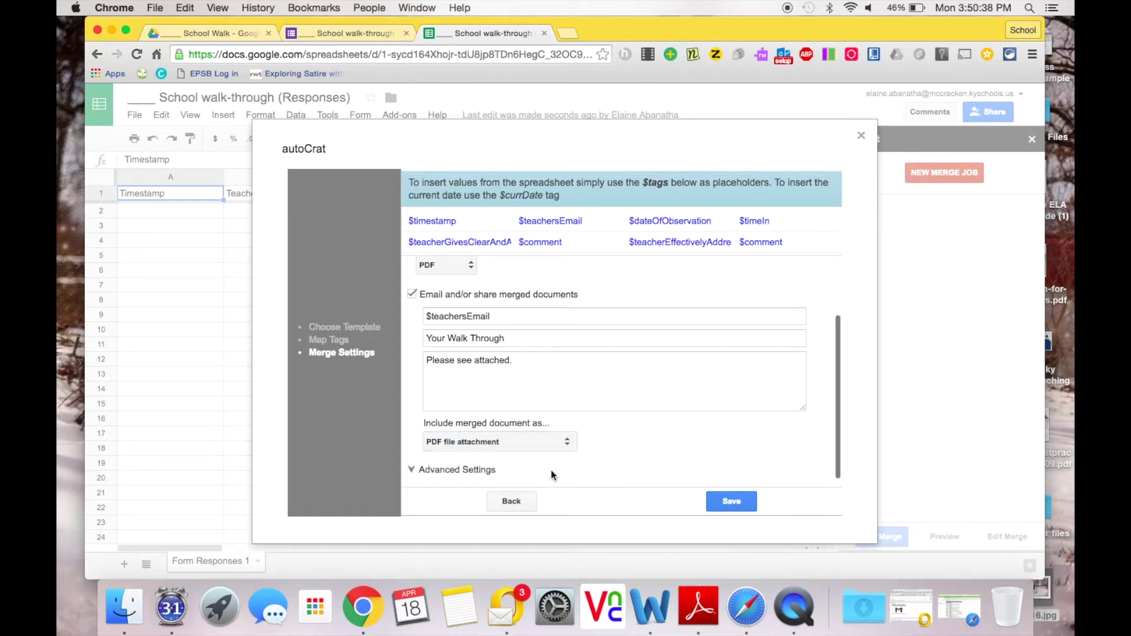
# Step: Enable 'Run autoCrat when new forms are submitted' in Advanced Settings and save the merge job
pyautogui.click(423, 470)
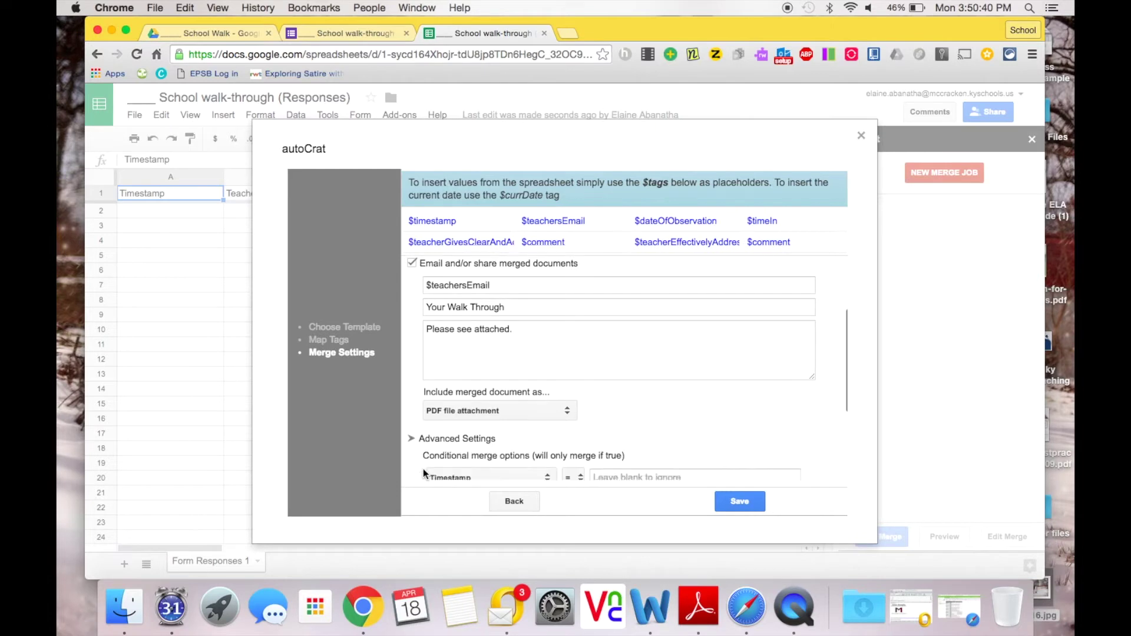
pyautogui.scroll(-5, 424, 470)
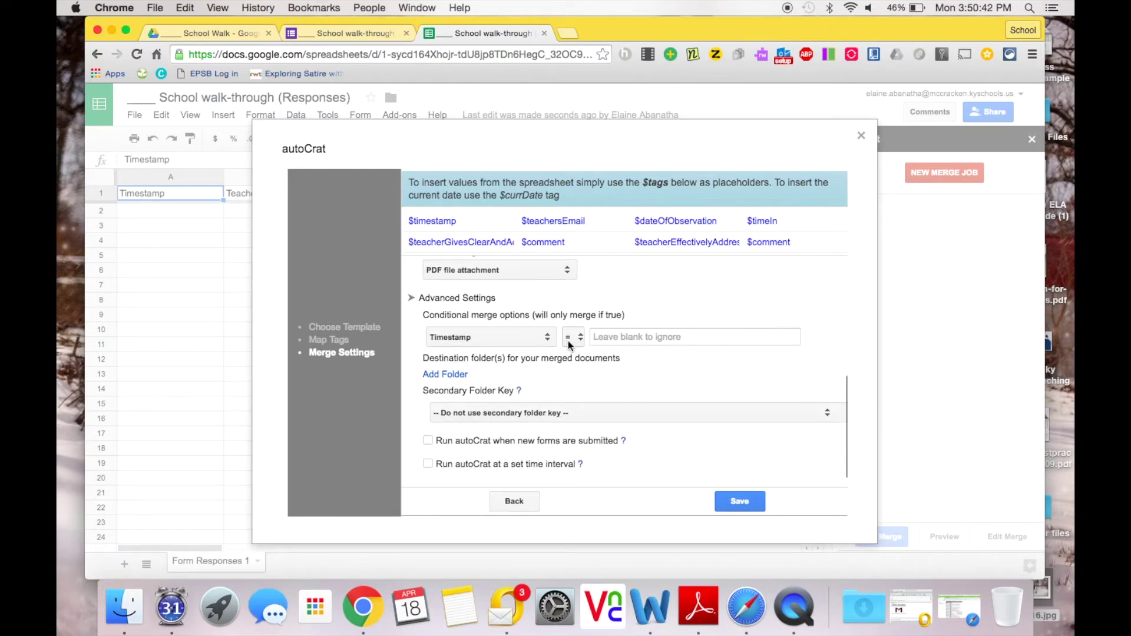
pyautogui.click(428, 442)
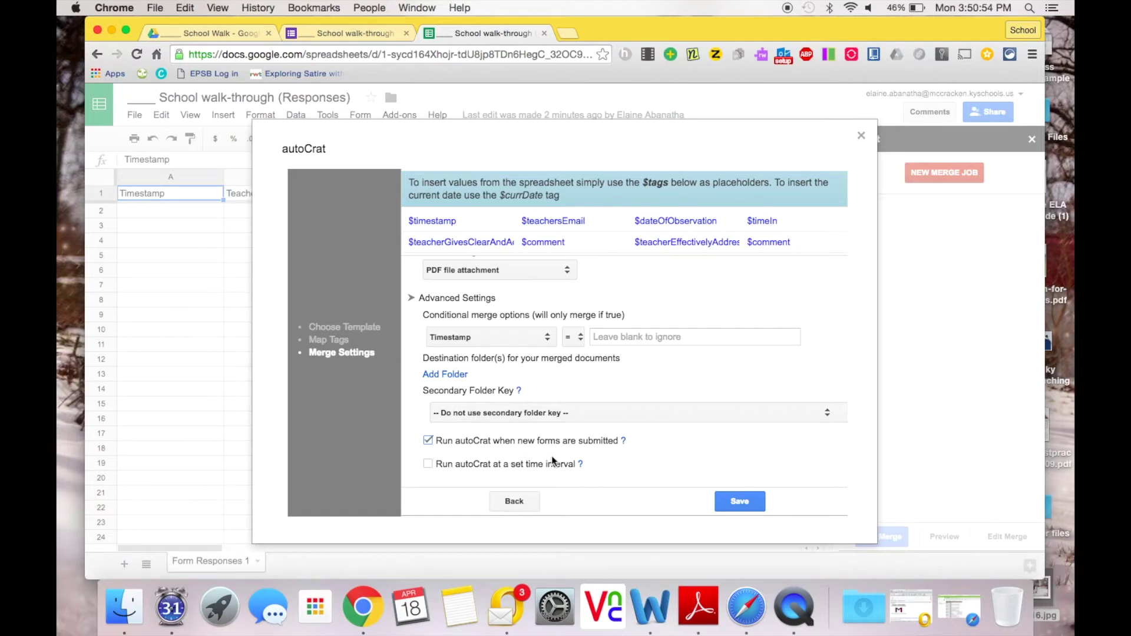
pyautogui.click(735, 499)
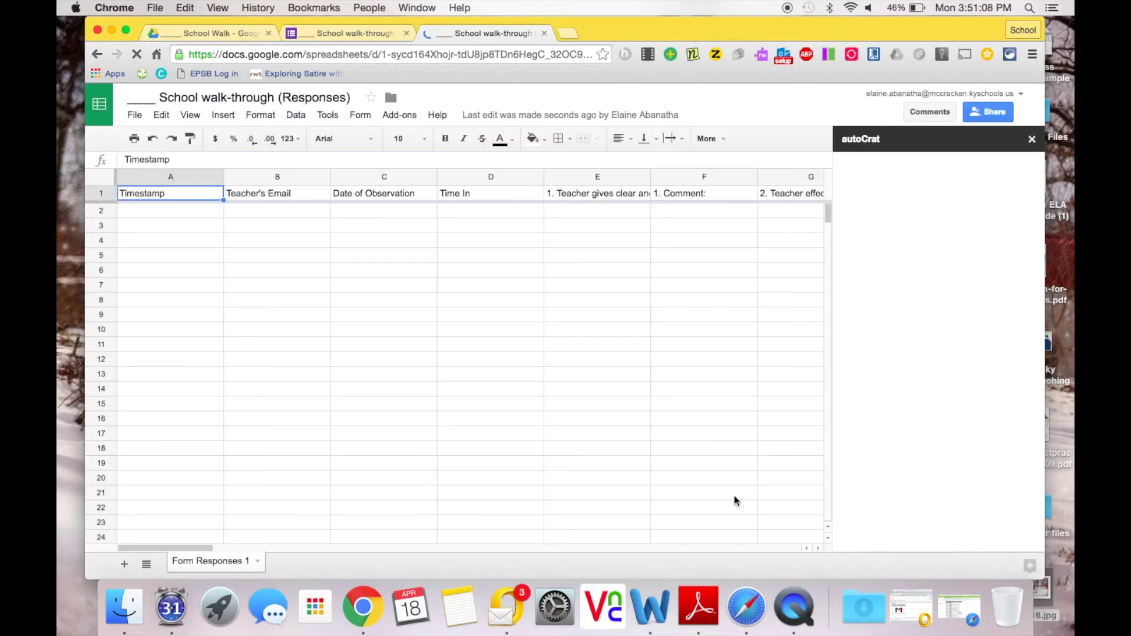
# Step: Preview the live '____ School walk-through' form from its Google Forms editor
pyautogui.click(338, 30)
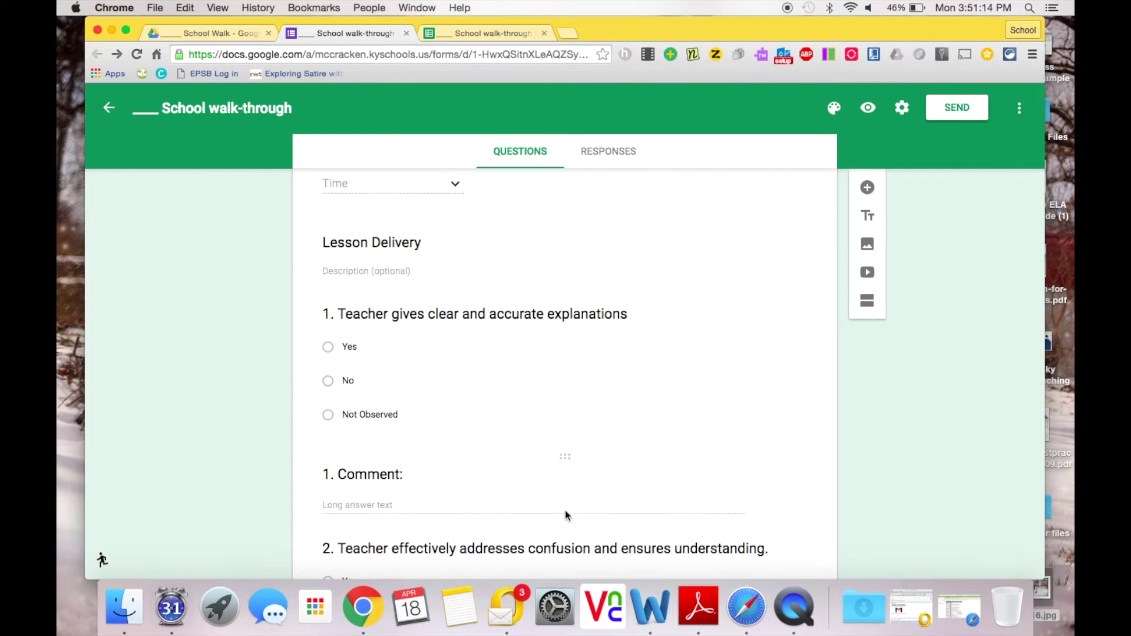
pyautogui.click(869, 110)
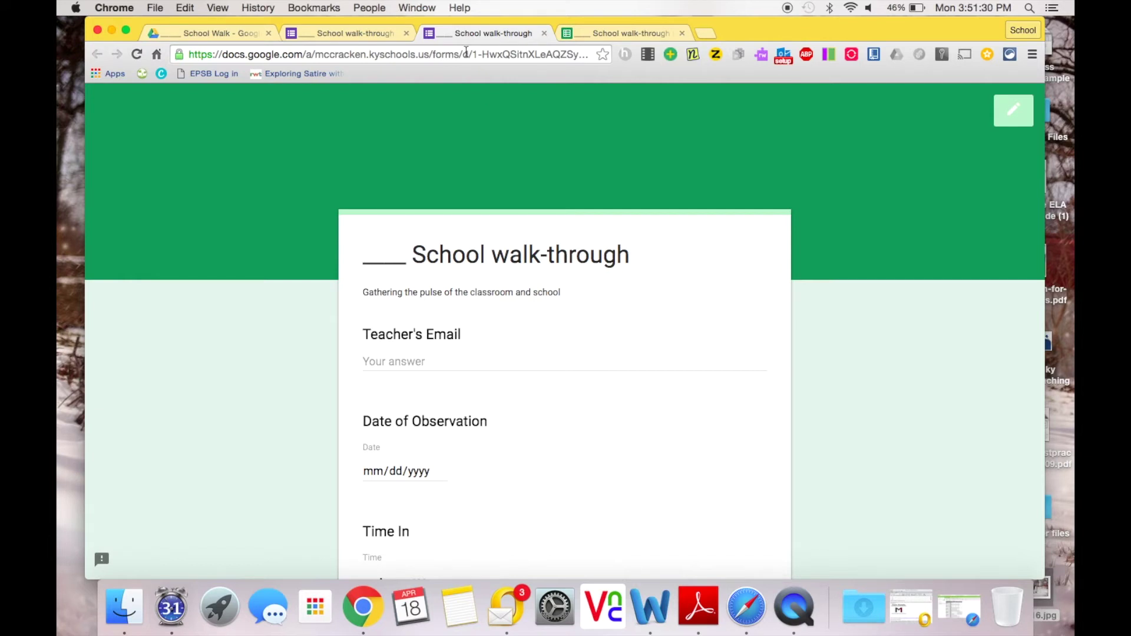
pyautogui.click(466, 52)
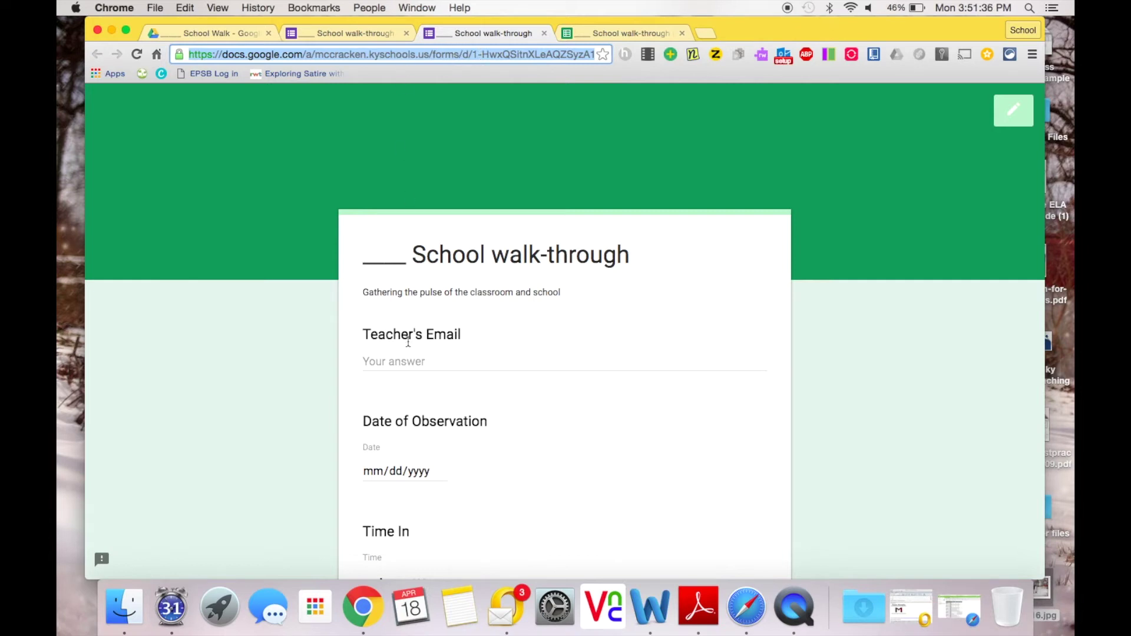
# Step: Enter the teacher's e-mail address and set the observation date to 04/18/2016
pyautogui.click(404, 362)
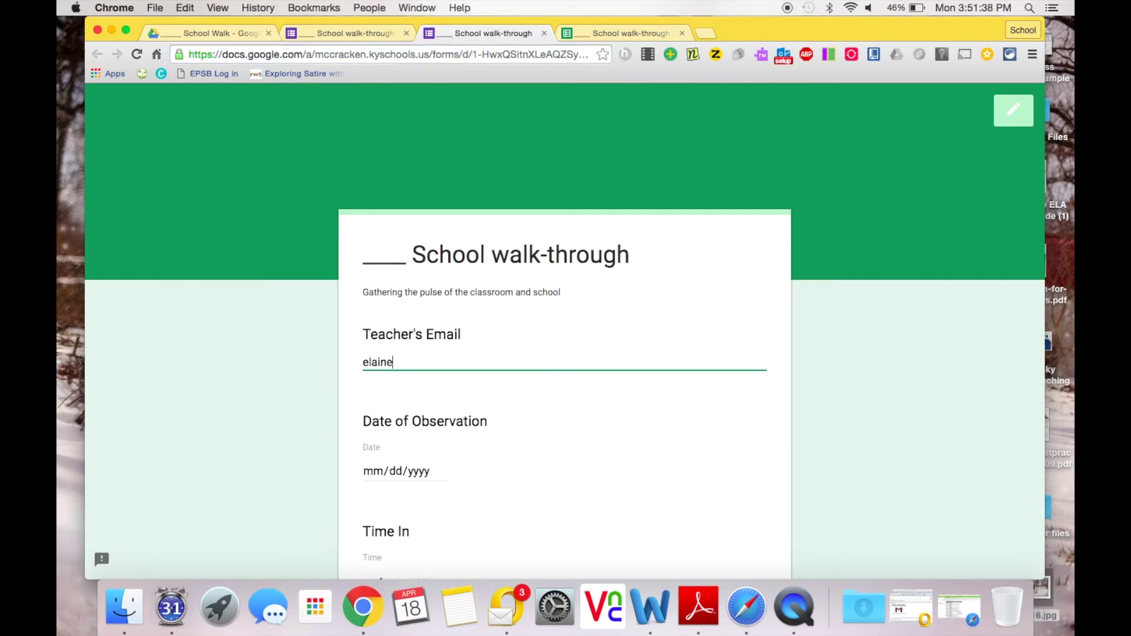
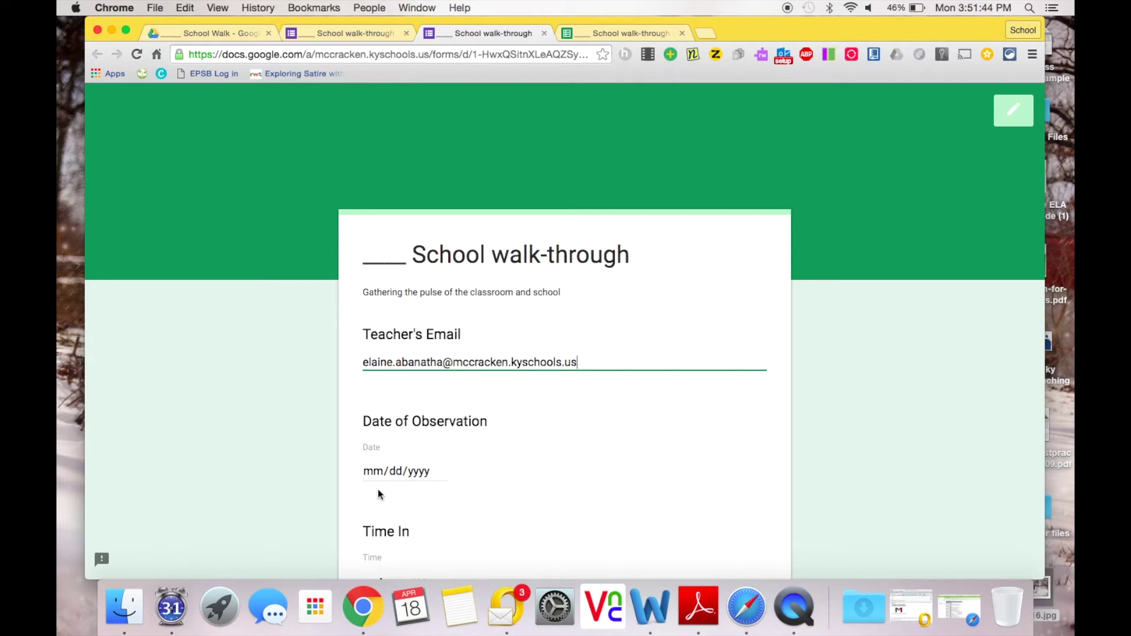
pyautogui.click(439, 471)
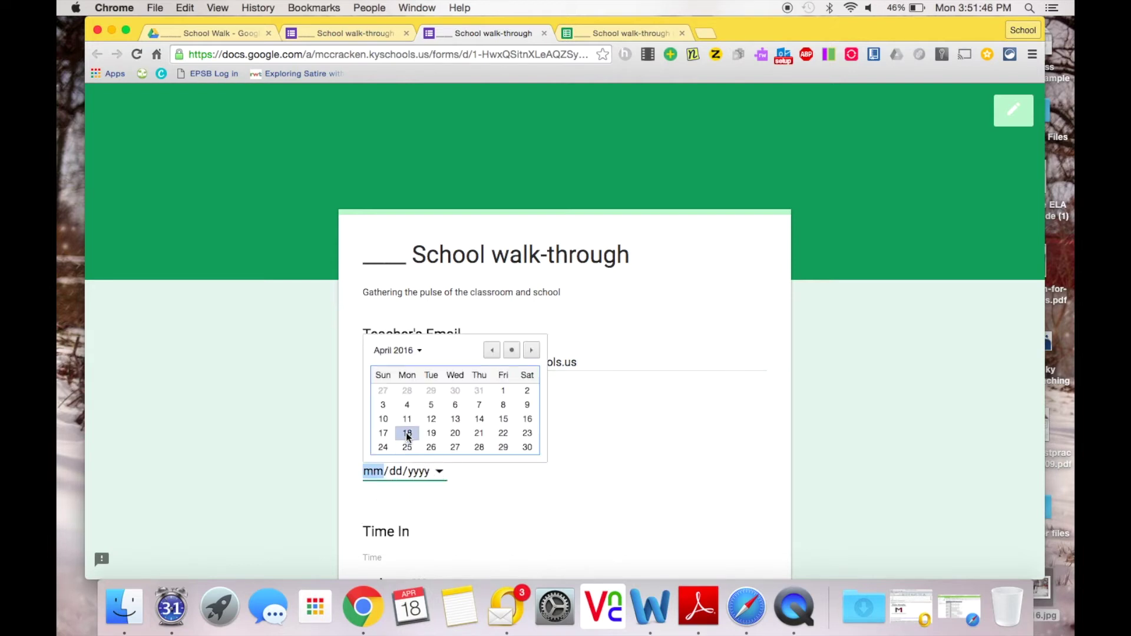
pyautogui.click(407, 434)
pyautogui.scroll(-2, 395, 548)
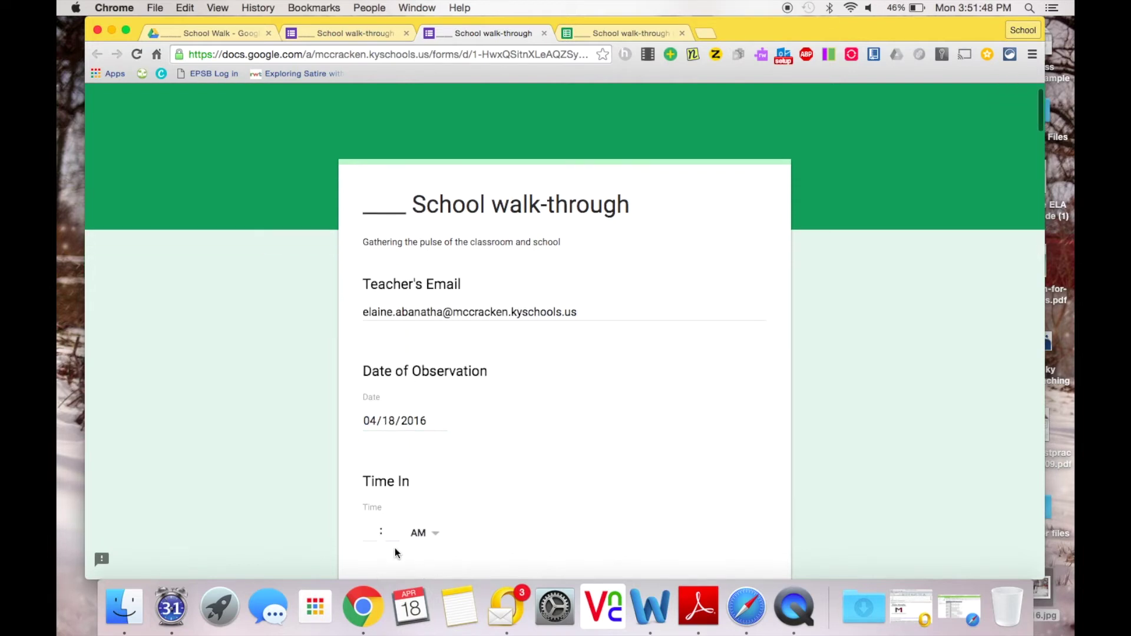
# Step: Set Time In to 03:12 PM
pyautogui.click(374, 524)
pyautogui.write('3')
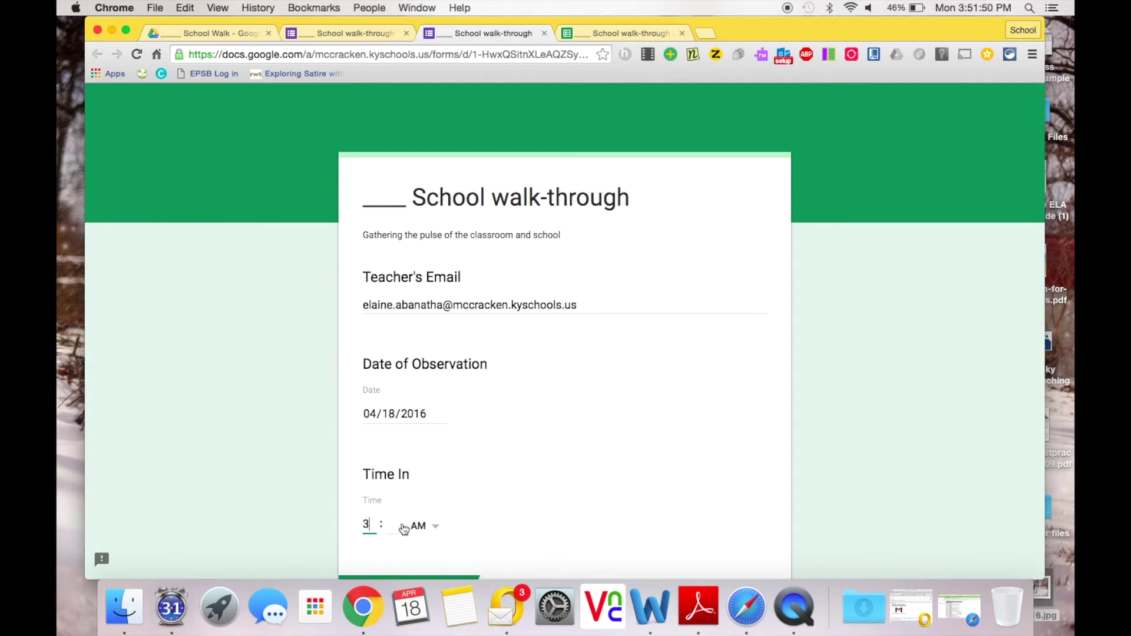
pyautogui.click(407, 526)
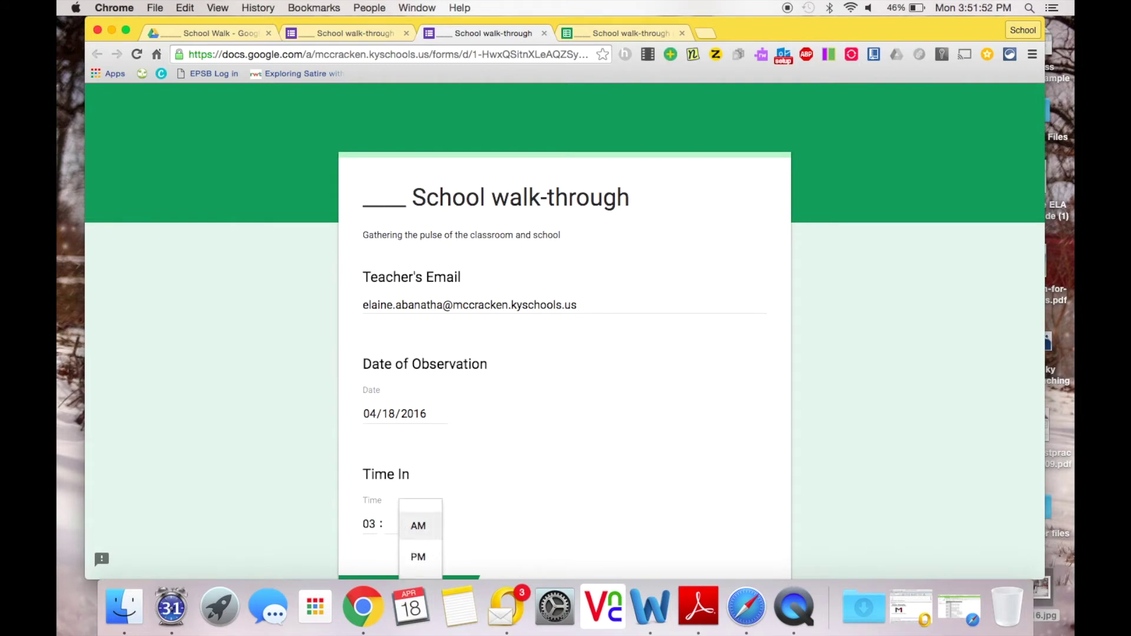
pyautogui.click(390, 526)
pyautogui.write('12')
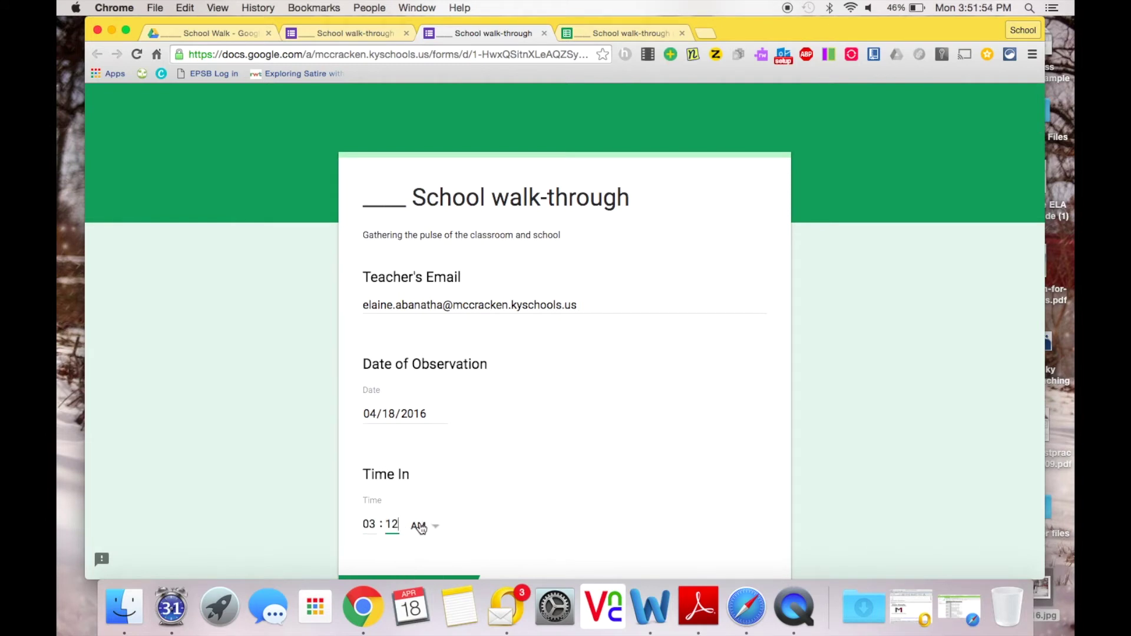
pyautogui.click(420, 526)
pyautogui.click(420, 555)
pyautogui.scroll(-5, 479, 489)
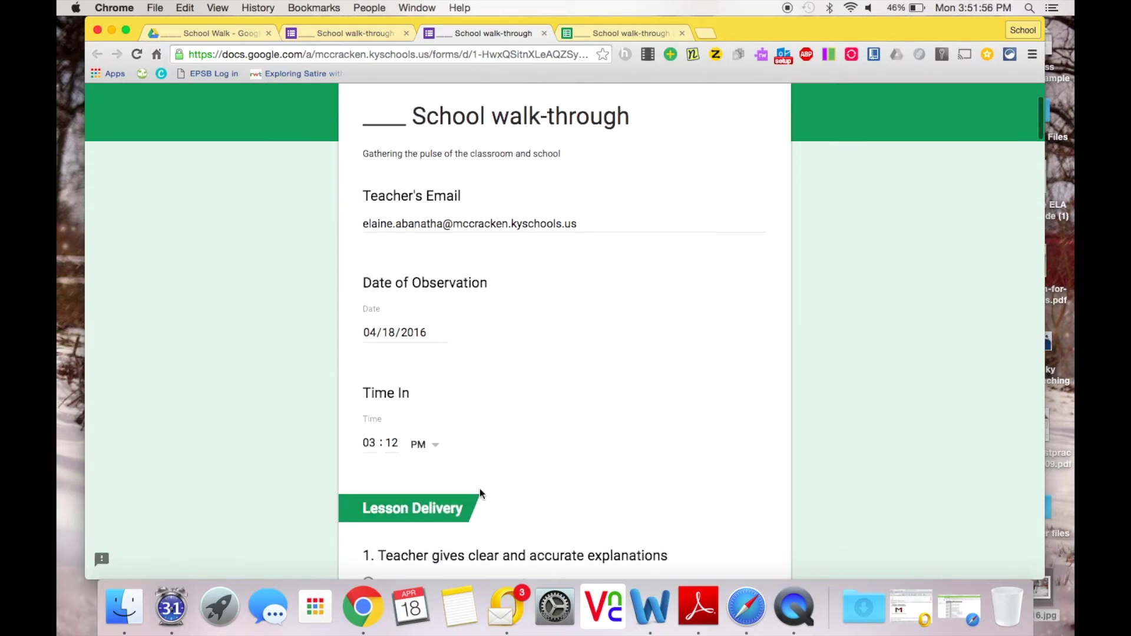
# Step: Answer Yes with comment 'Great' for questions 1 and 2, then submit the form
pyautogui.click(381, 464)
pyautogui.scroll(-4, 430, 472)
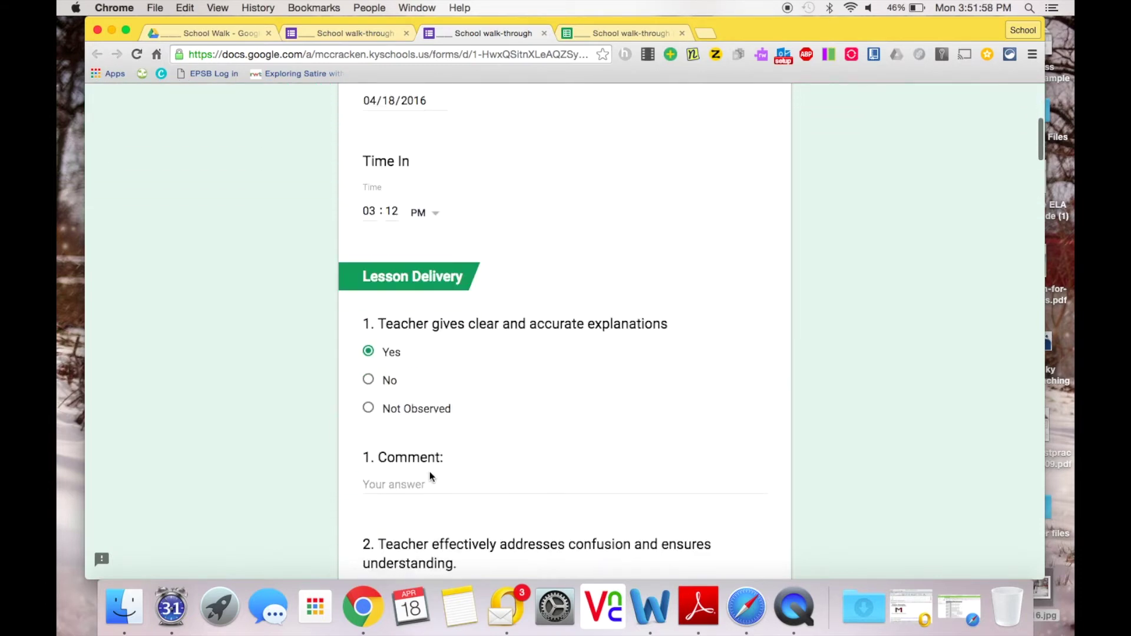
pyautogui.click(369, 384)
pyautogui.write('Great')
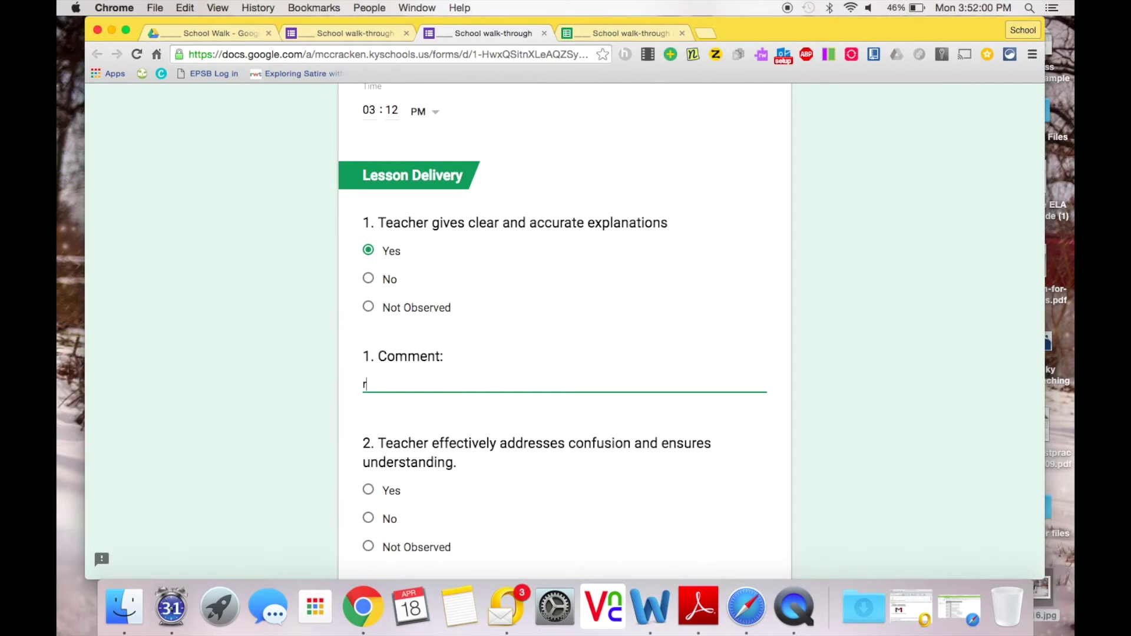
pyautogui.click(369, 490)
pyautogui.scroll(-3, 436, 483)
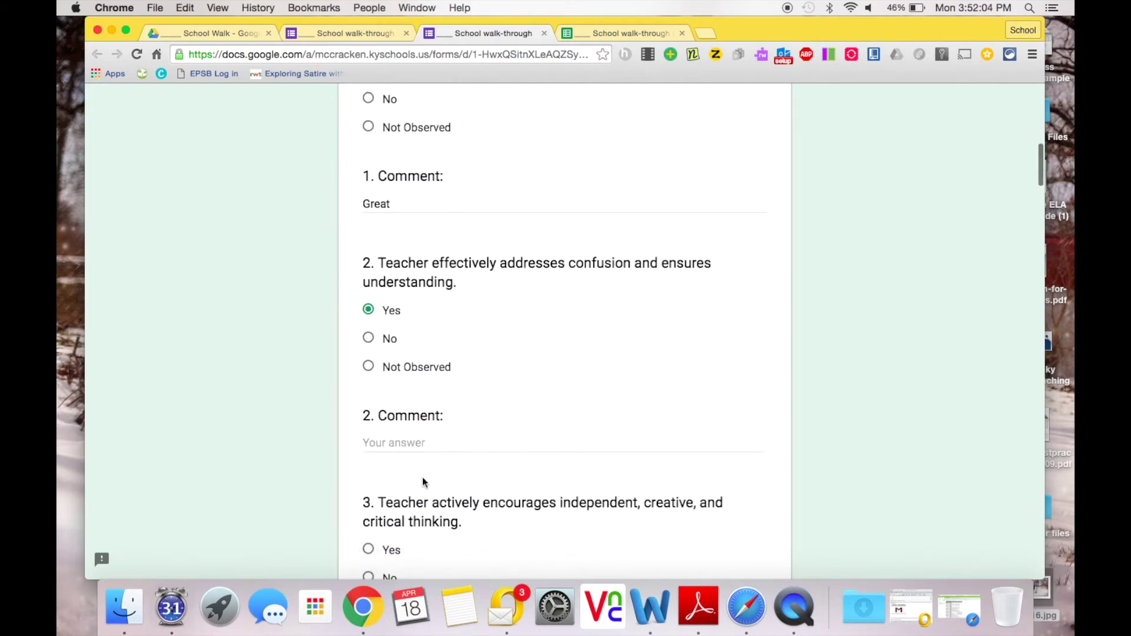
pyautogui.click(396, 434)
pyautogui.write('Gr')
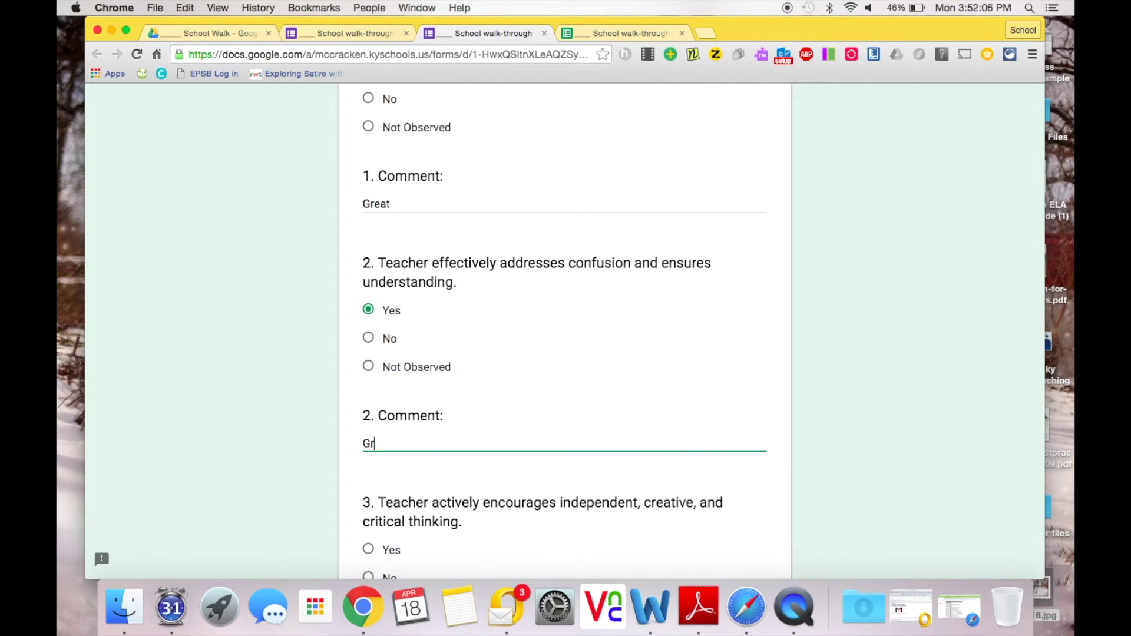
pyautogui.write('eat')
pyautogui.scroll(-20, 498, 465)
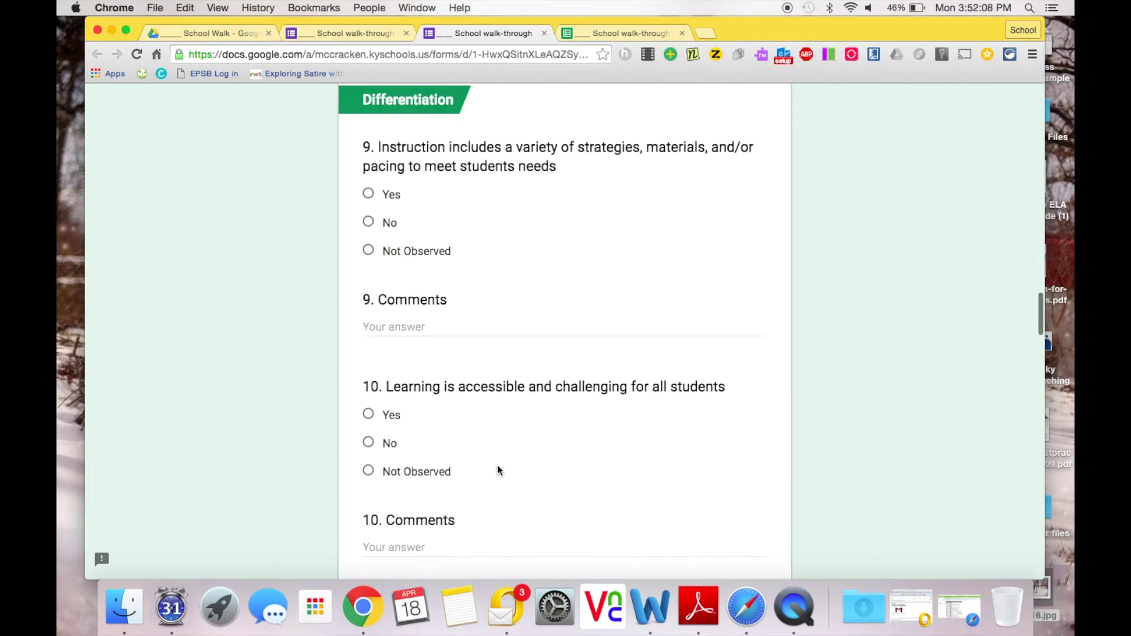
pyautogui.scroll(-20, 498, 465)
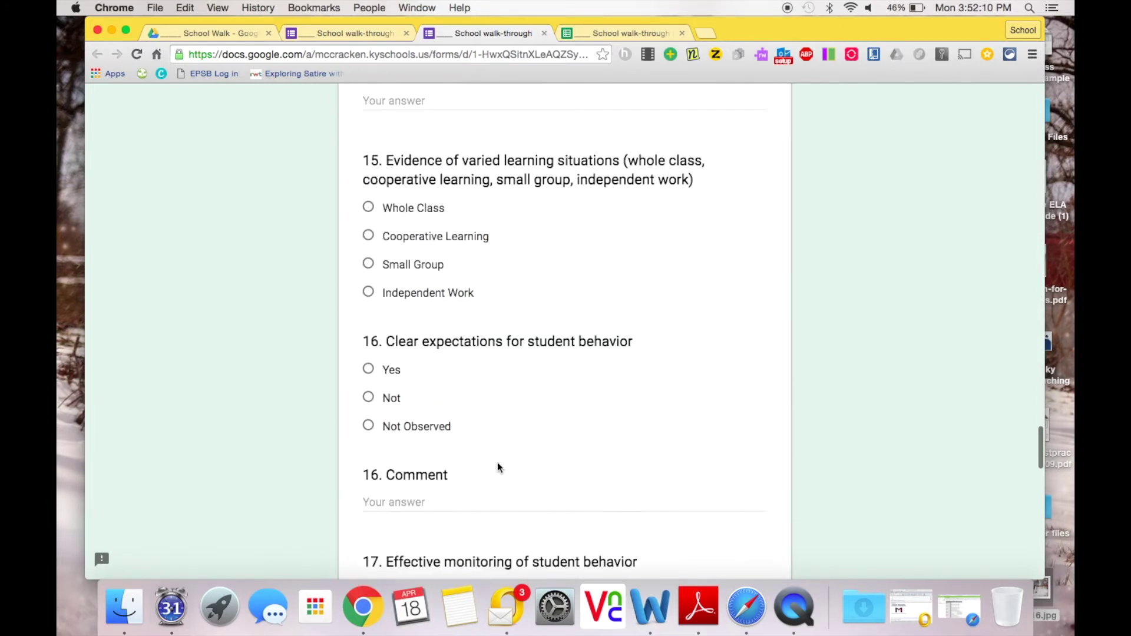
pyautogui.scroll(-20, 498, 468)
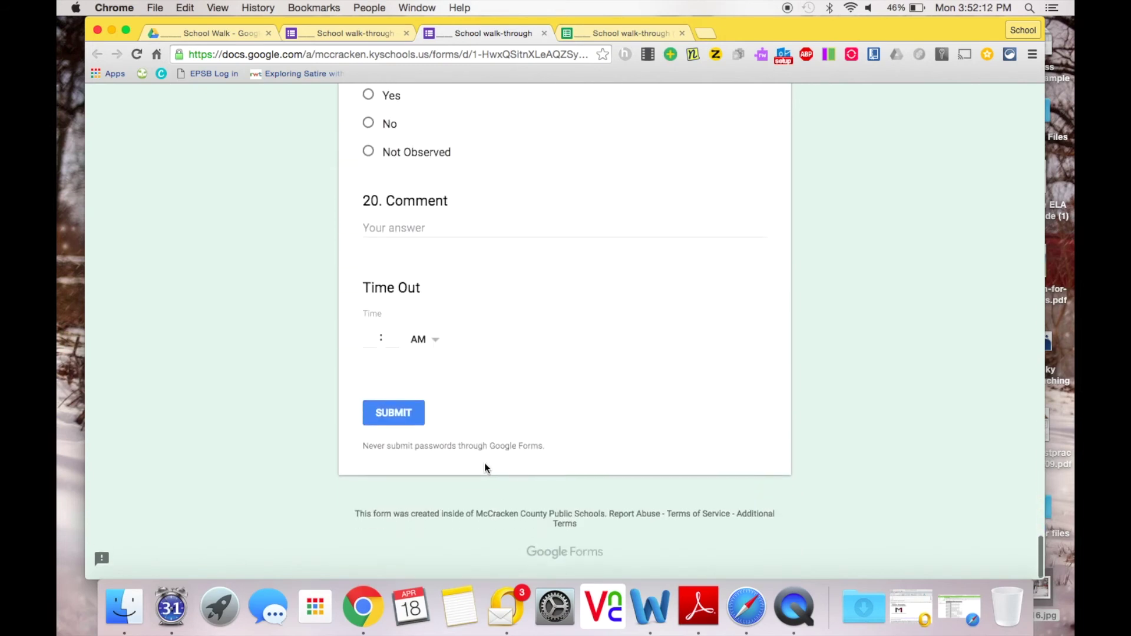
pyautogui.click(412, 421)
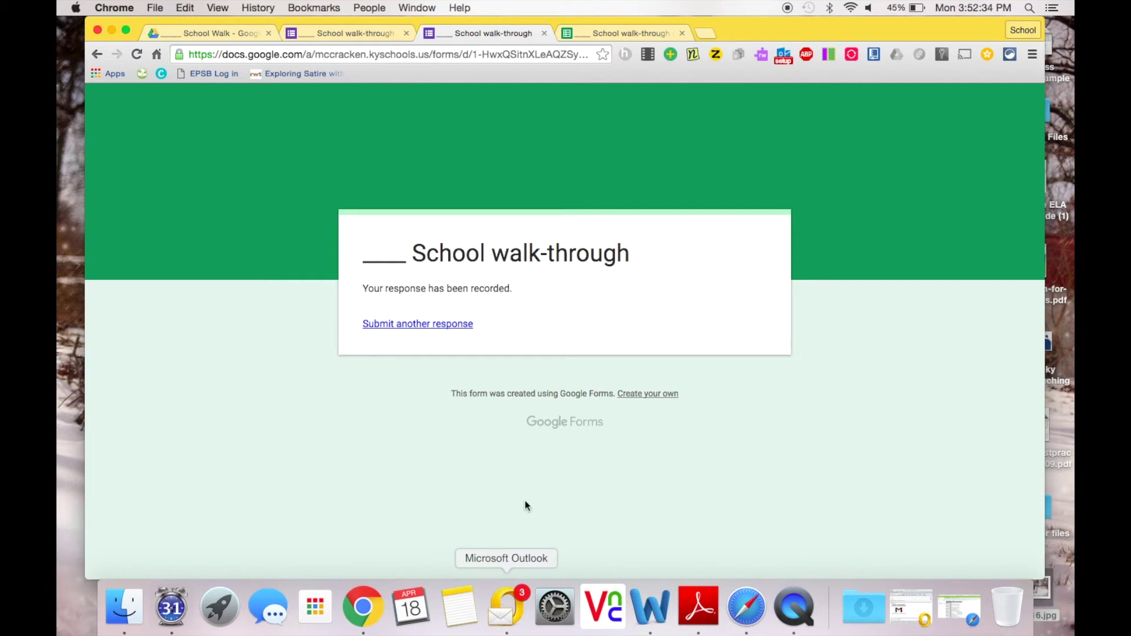
# Step: Switch to the responses spreadsheet and open autoCrat's merge Preview for the new row 2 response
pyautogui.click(624, 33)
pyautogui.click(956, 538)
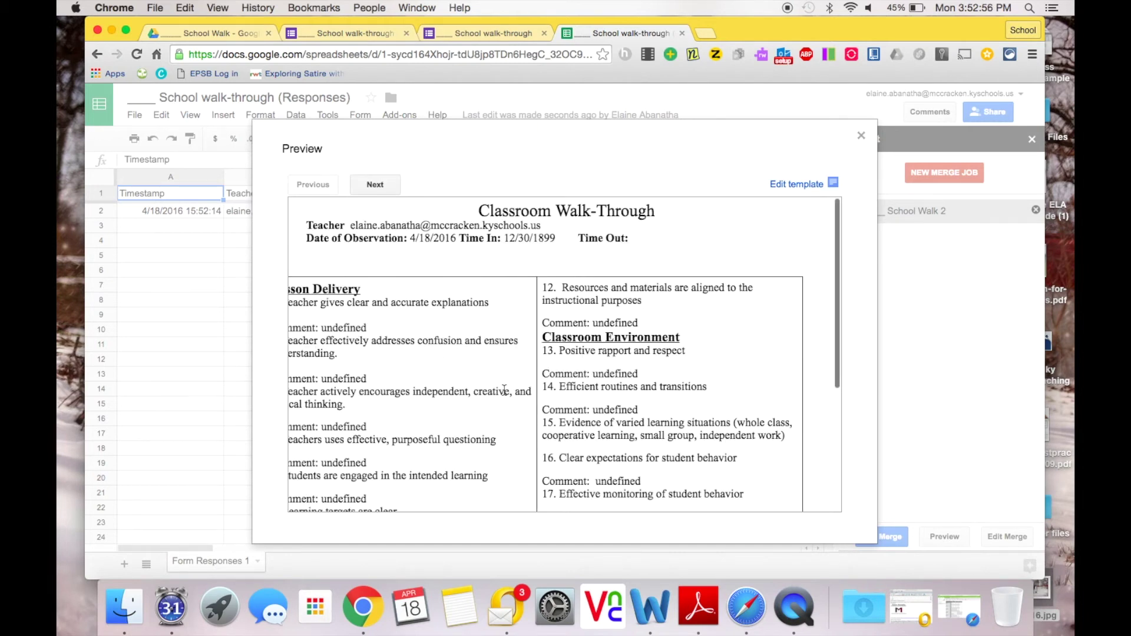
pyautogui.hscroll(-10, 505, 391)
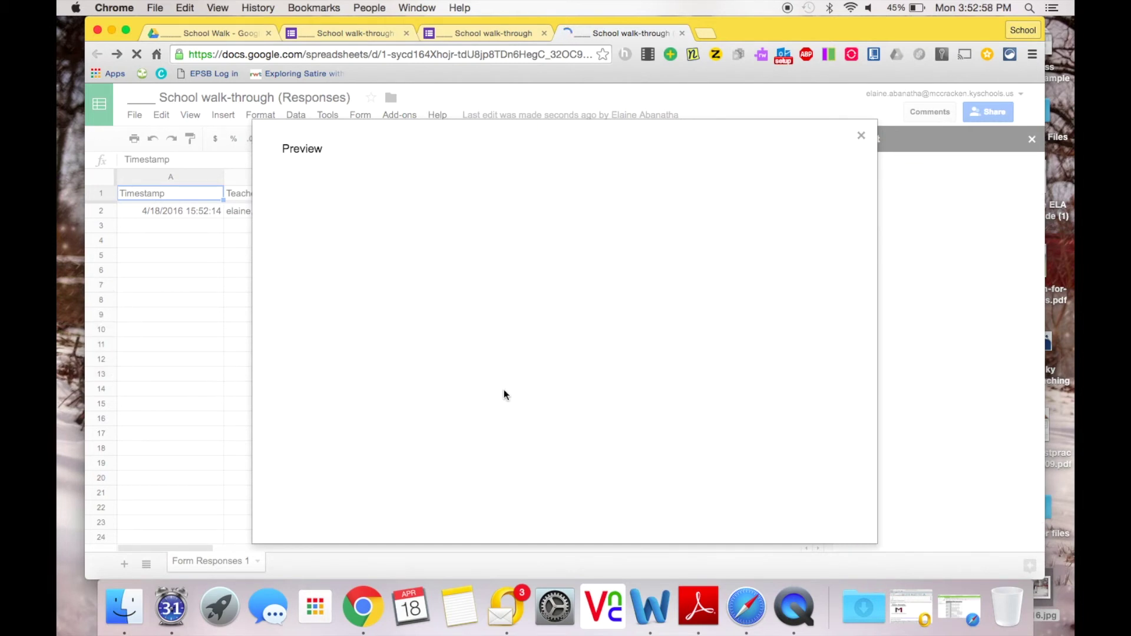
# Step: Reload the autoCrat preview by navigating back and forward, then bring up the Outlook inbox
pyautogui.hscroll(10, 504, 390)
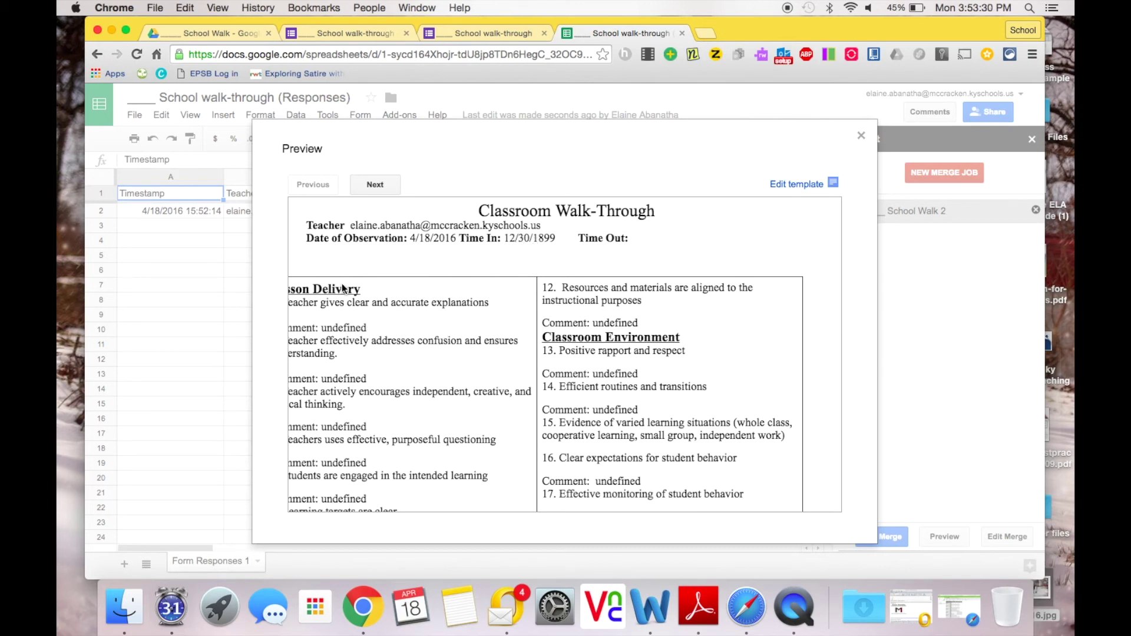
pyautogui.hscroll(-5, 380, 329)
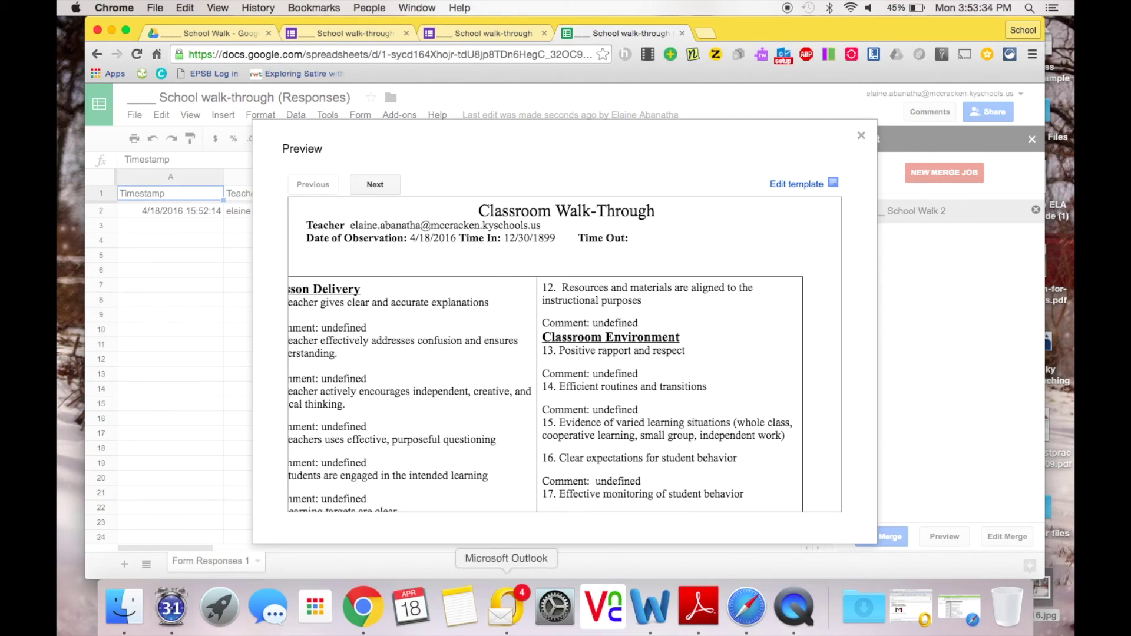
pyautogui.click(502, 607)
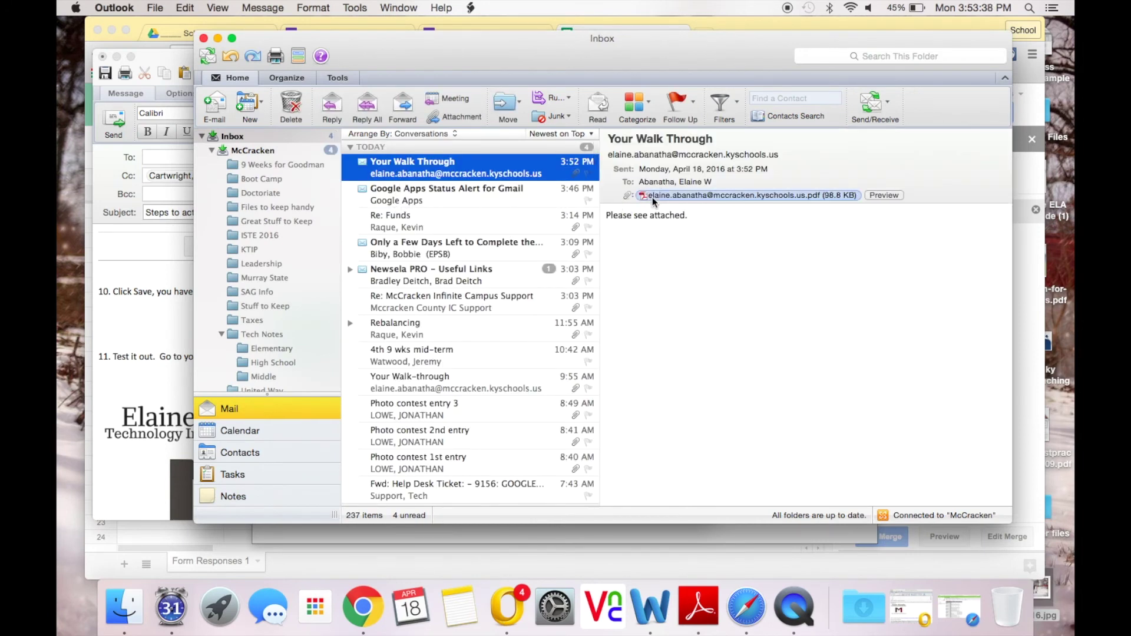
# Step: Open the 'Your Walk Through' email's PDF attachment, scroll through it, then minimize the viewer
pyautogui.click(652, 197)
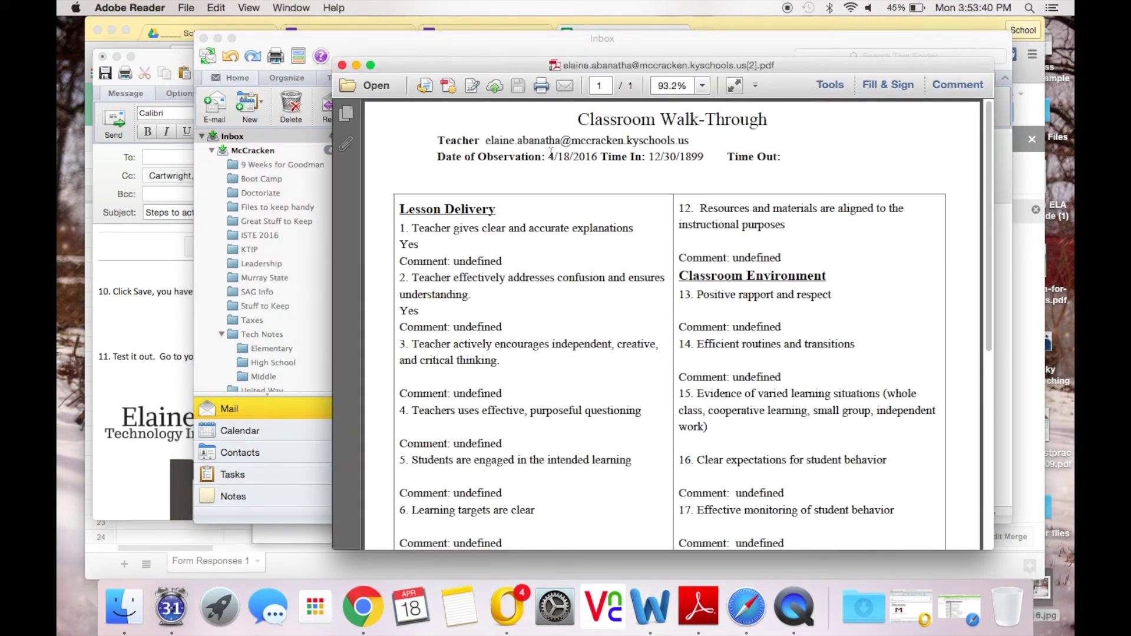
pyautogui.scroll(-2, 554, 287)
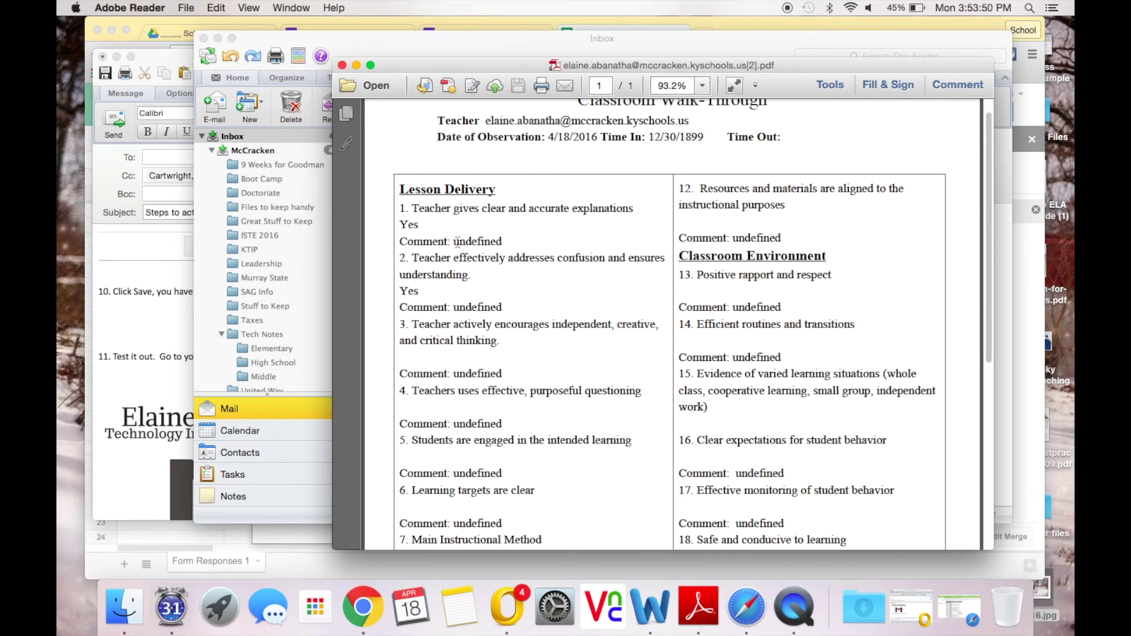
pyautogui.click(358, 64)
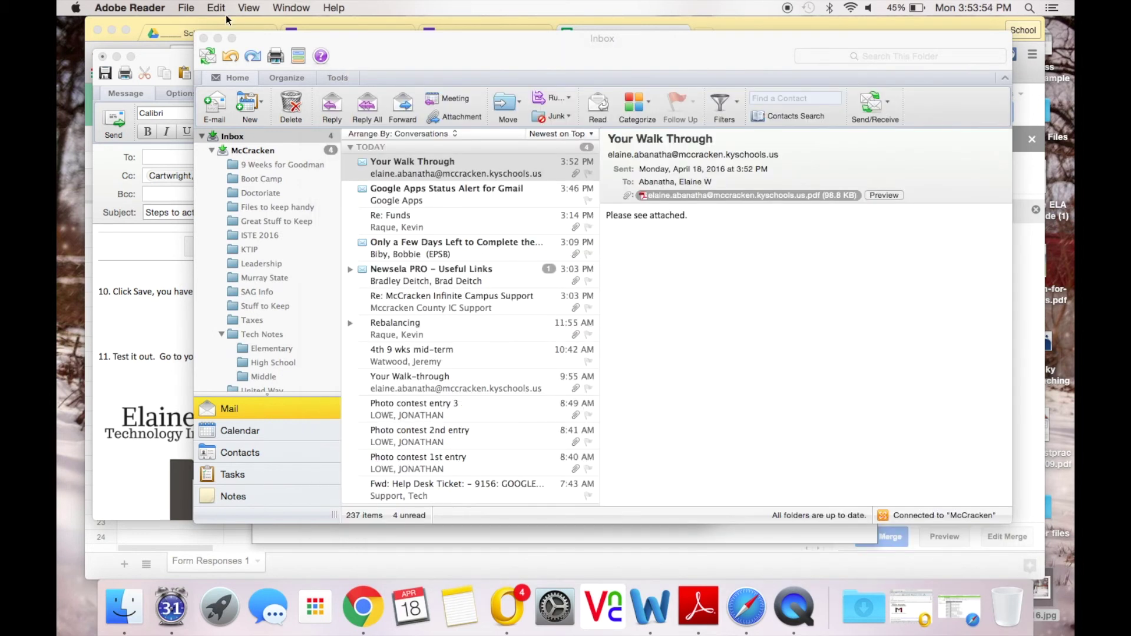
# Step: Minimize the Outlook inbox and return to the responses sheet showing the autoCrat preview
pyautogui.click(218, 38)
pyautogui.scroll(1, 346, 291)
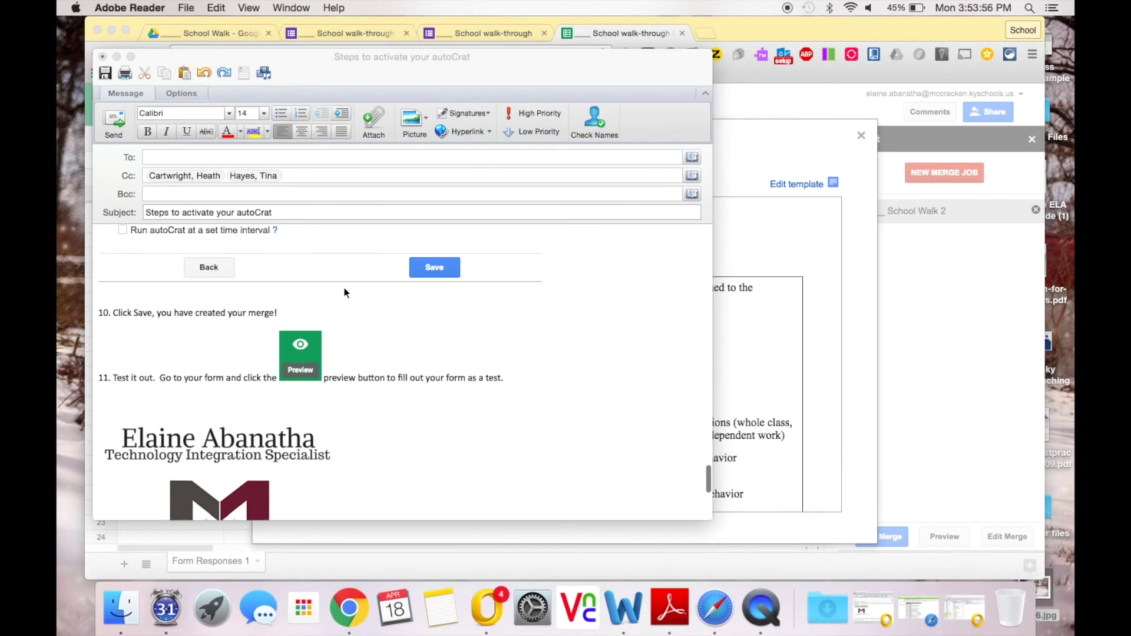
pyautogui.scroll(10, 345, 293)
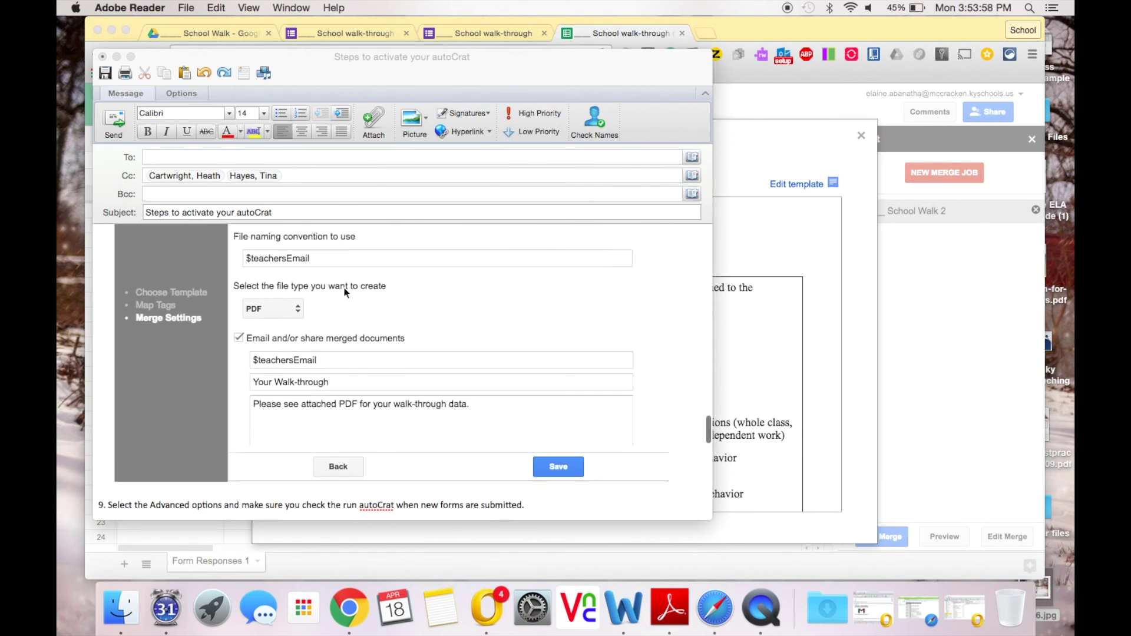
pyautogui.scroll(2, 345, 293)
pyautogui.scroll(-3, 353, 297)
pyautogui.click(825, 392)
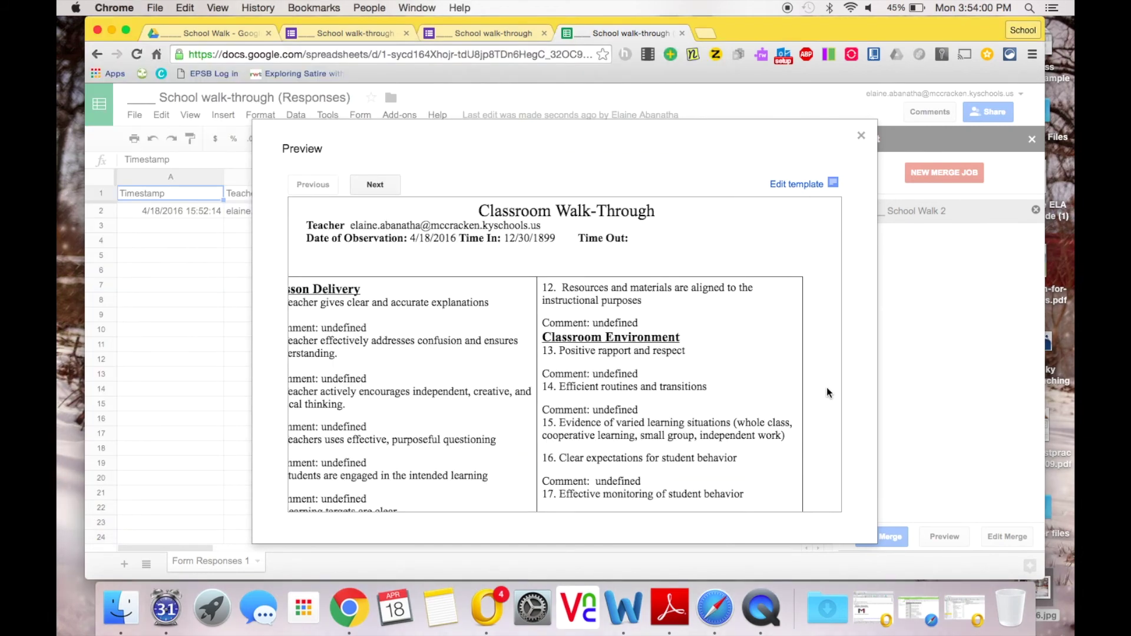